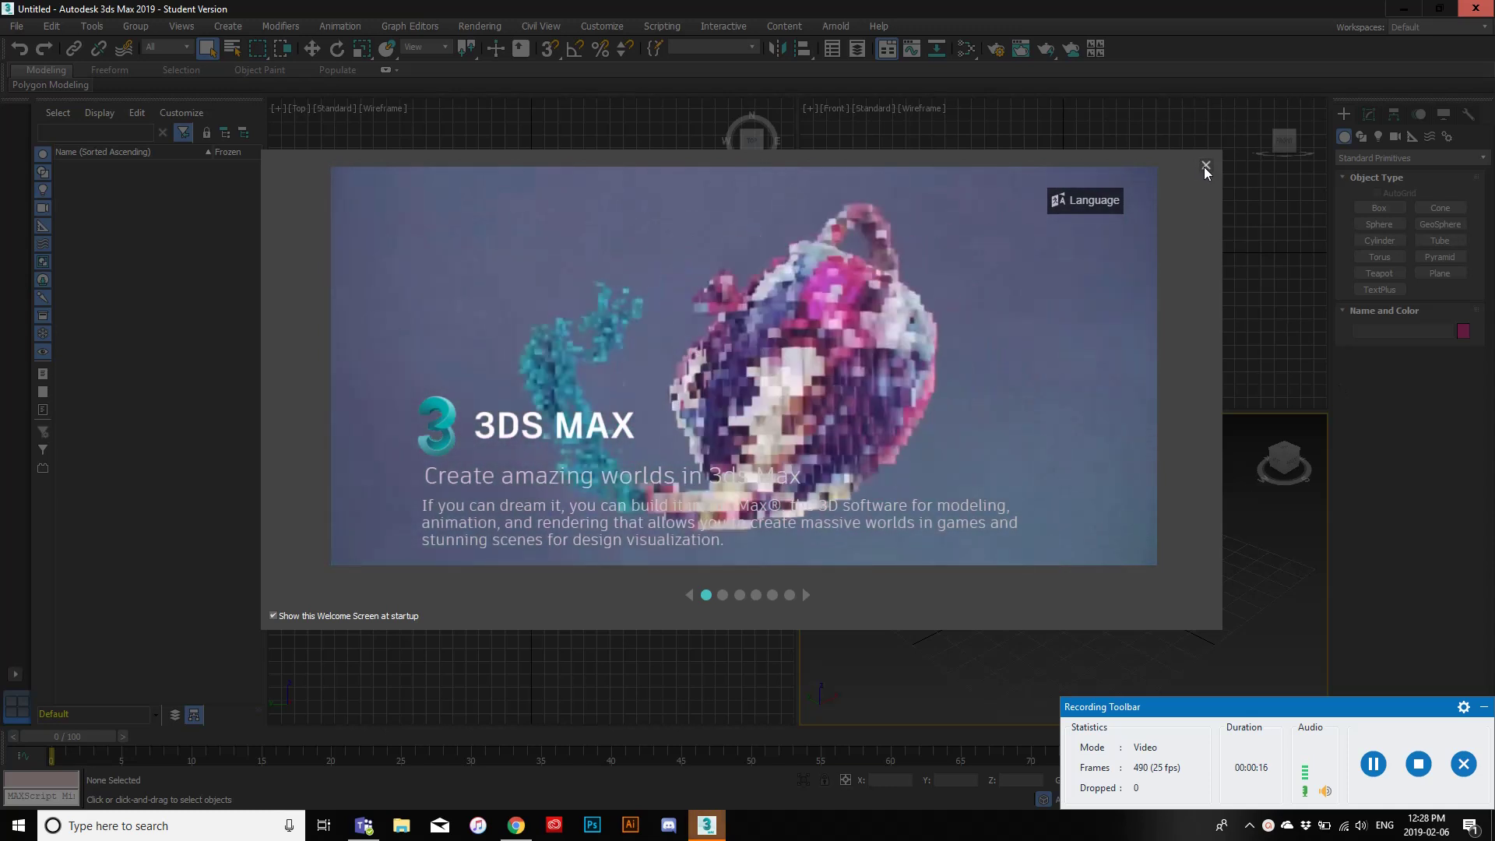
Step: Close the welcome screen and create a box about 50 long, 27 wide and 24 high near the back of the Perspective view's grid
{"action": "left_click", "coordinate": [1205, 166]}
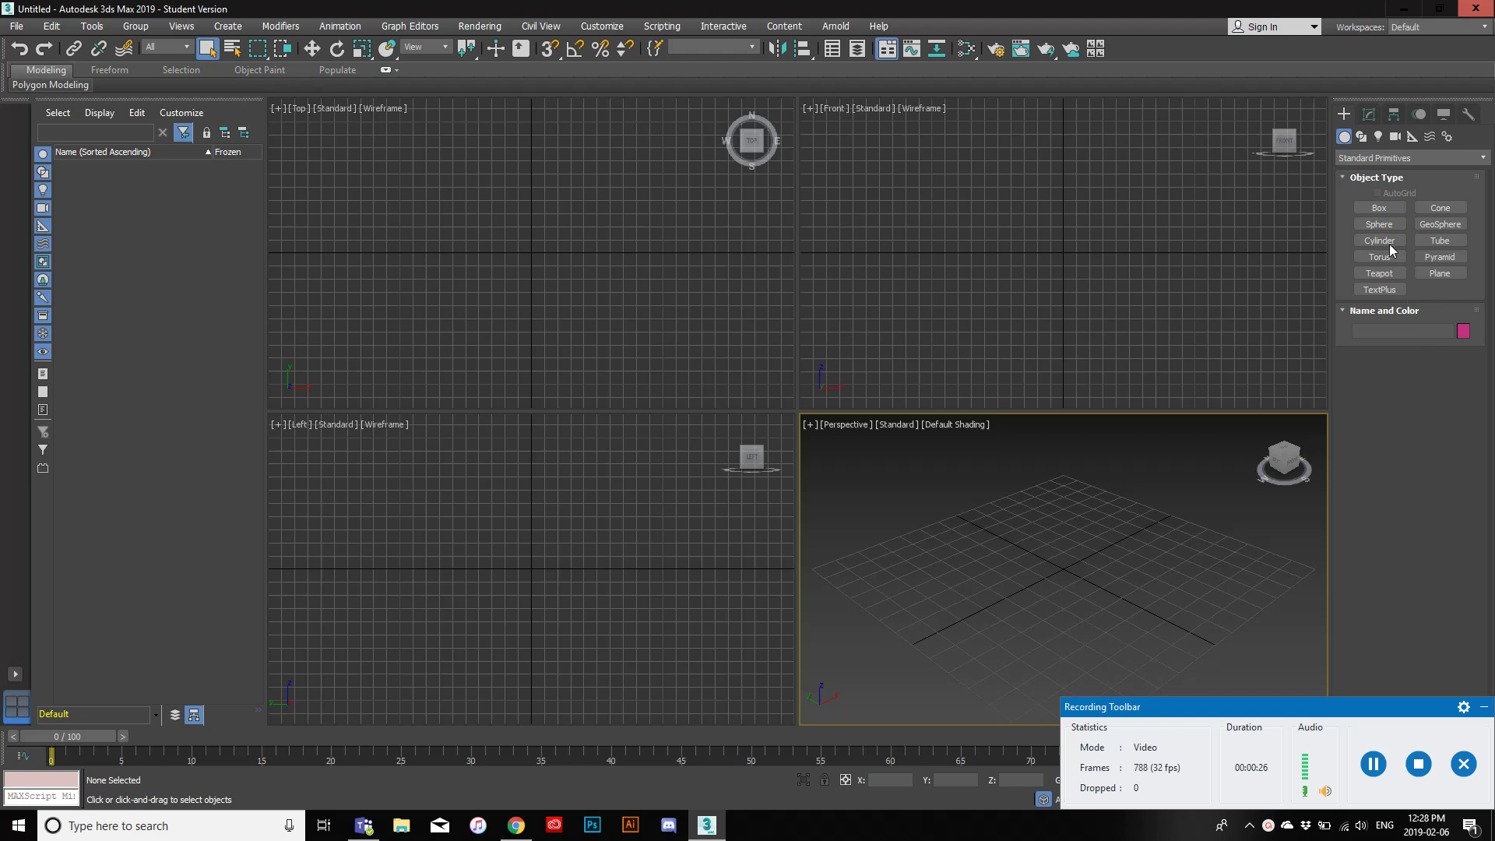
{"action": "left_click", "coordinate": [1380, 208]}
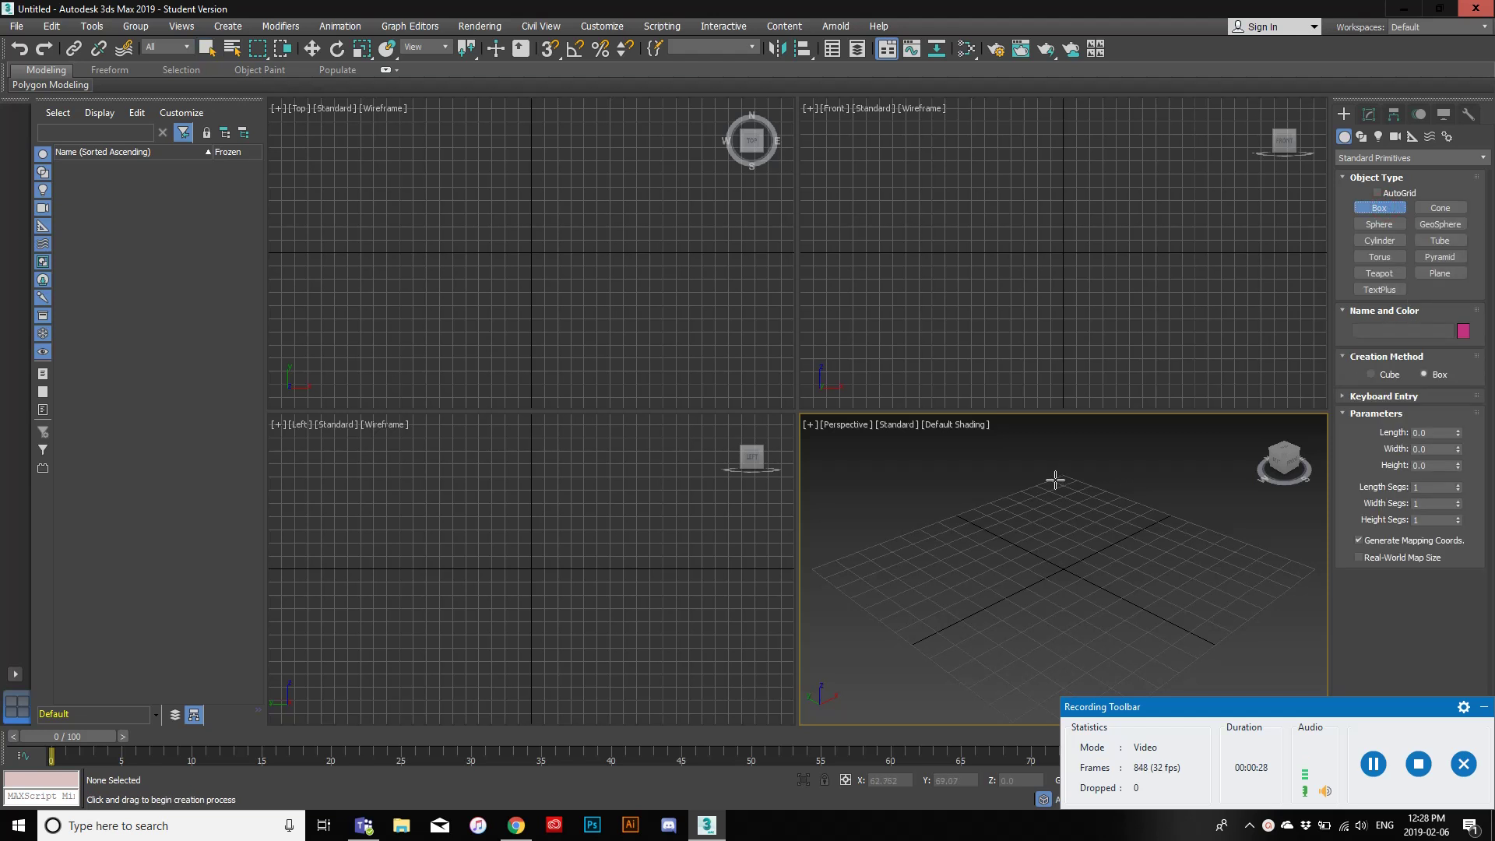
{"action": "left_click_drag", "start_coordinate": [1054, 474], "coordinate": [1088, 517]}
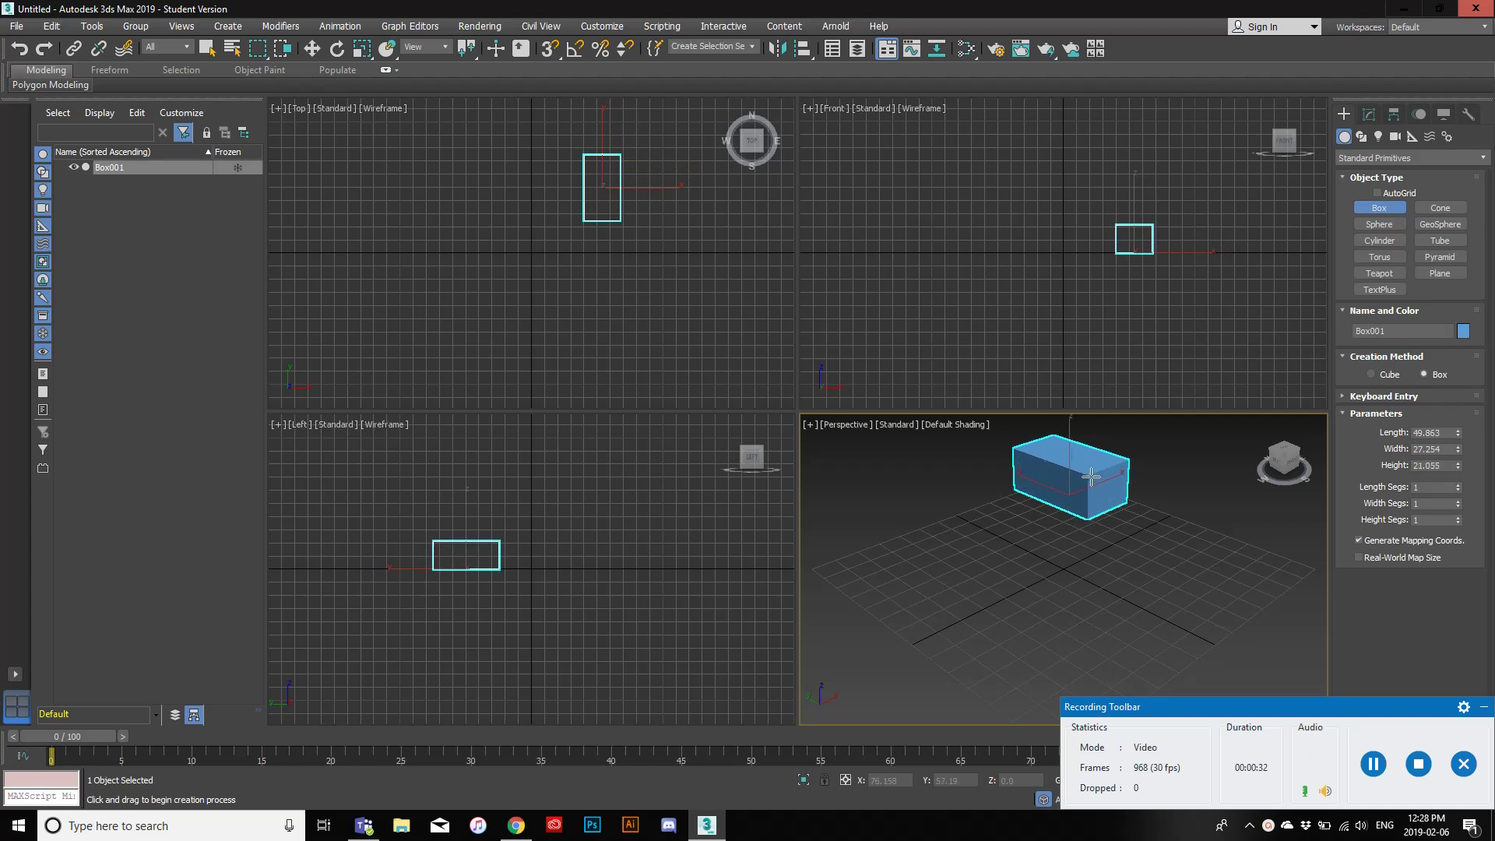
{"action": "left_click", "coordinate": [1092, 472]}
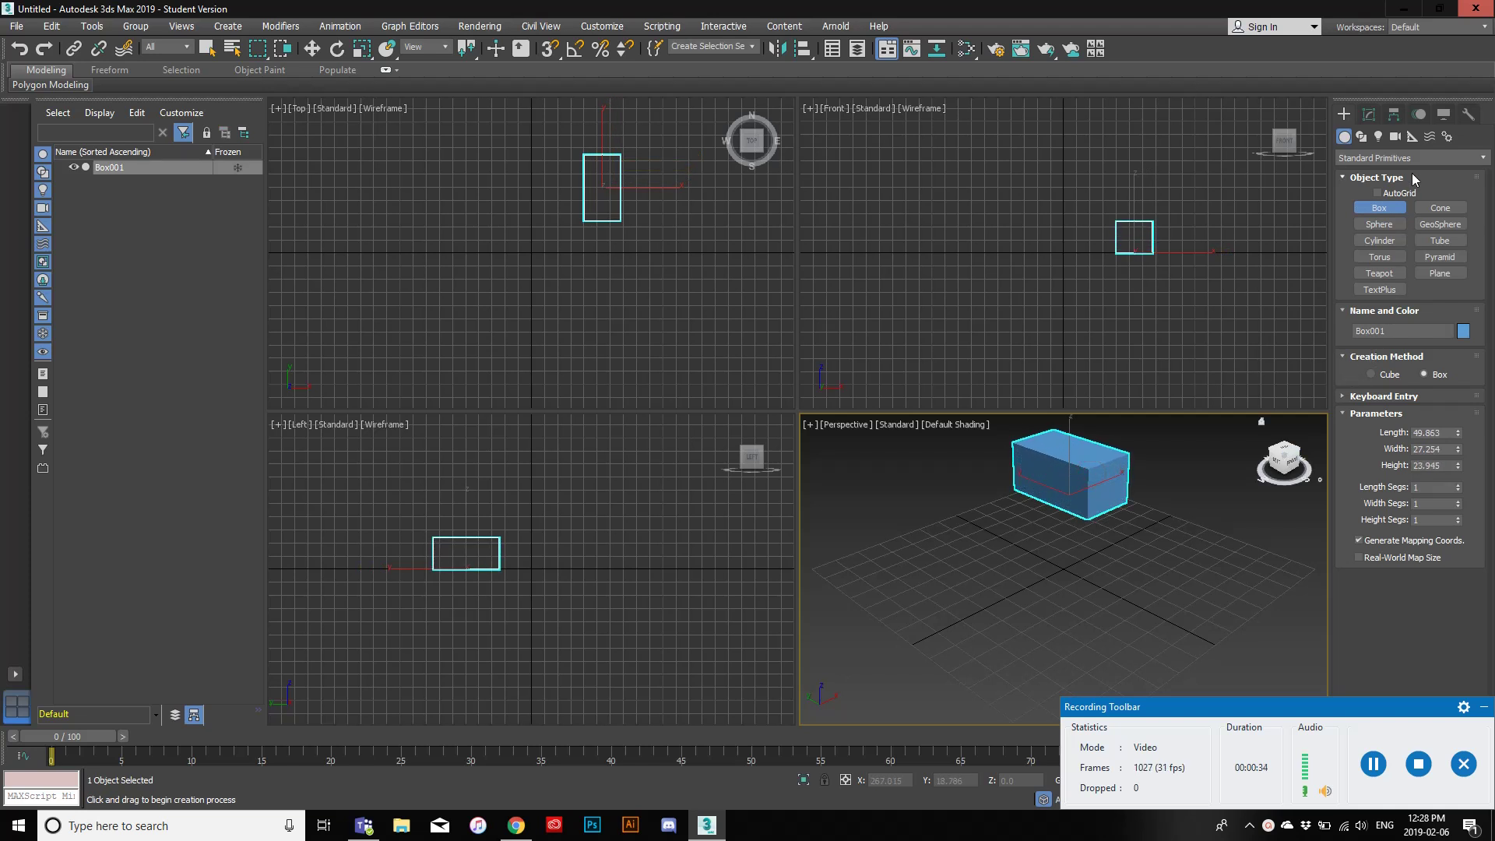
Step: Apply a Squeeze modifier to the box and set its Axial Bulge amount to 0.7
{"action": "left_click", "coordinate": [1370, 115]}
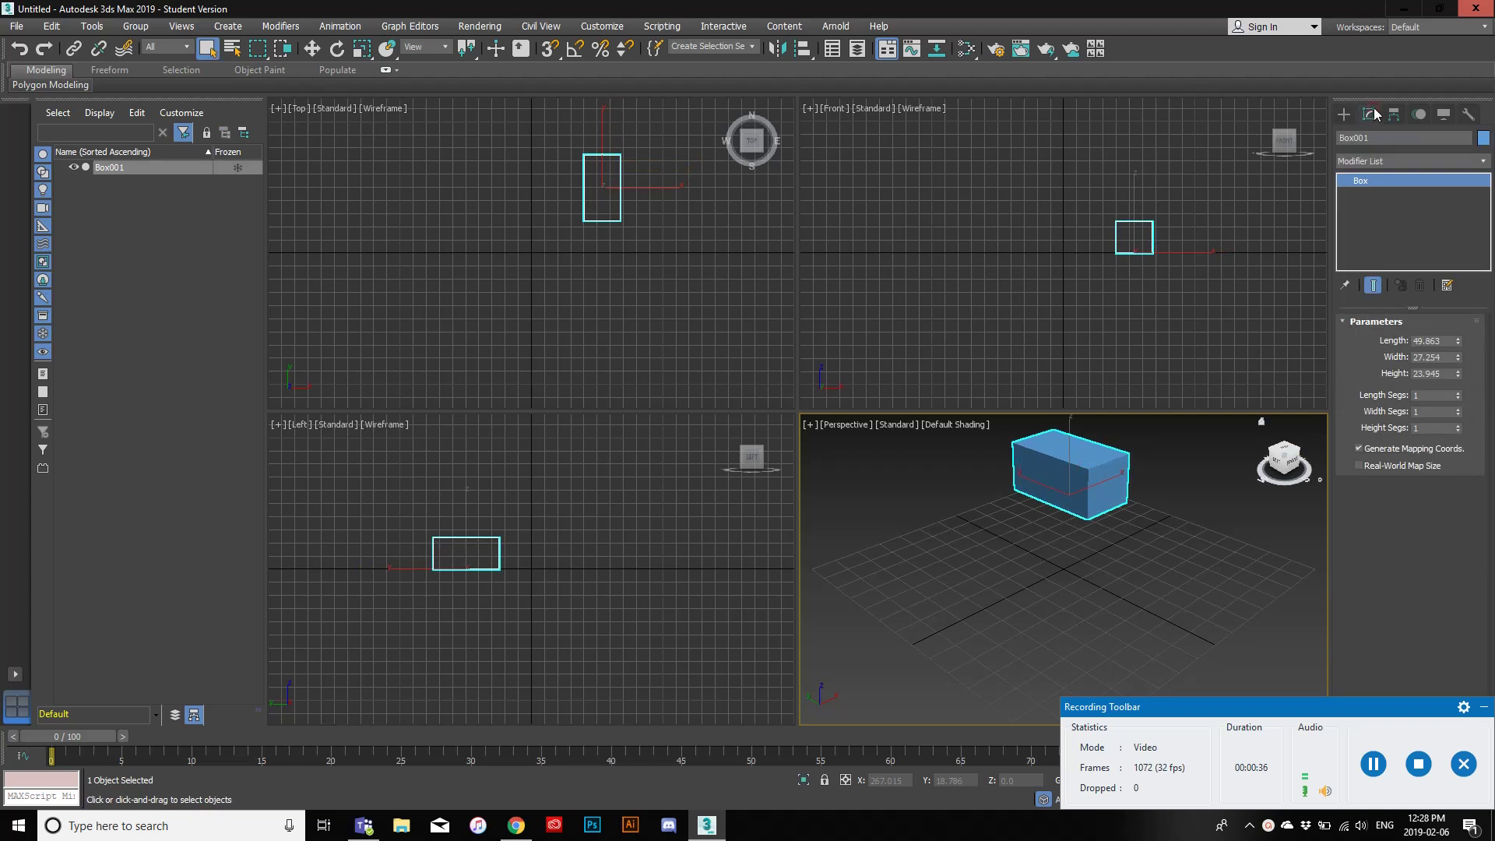
{"action": "left_click", "coordinate": [1423, 164]}
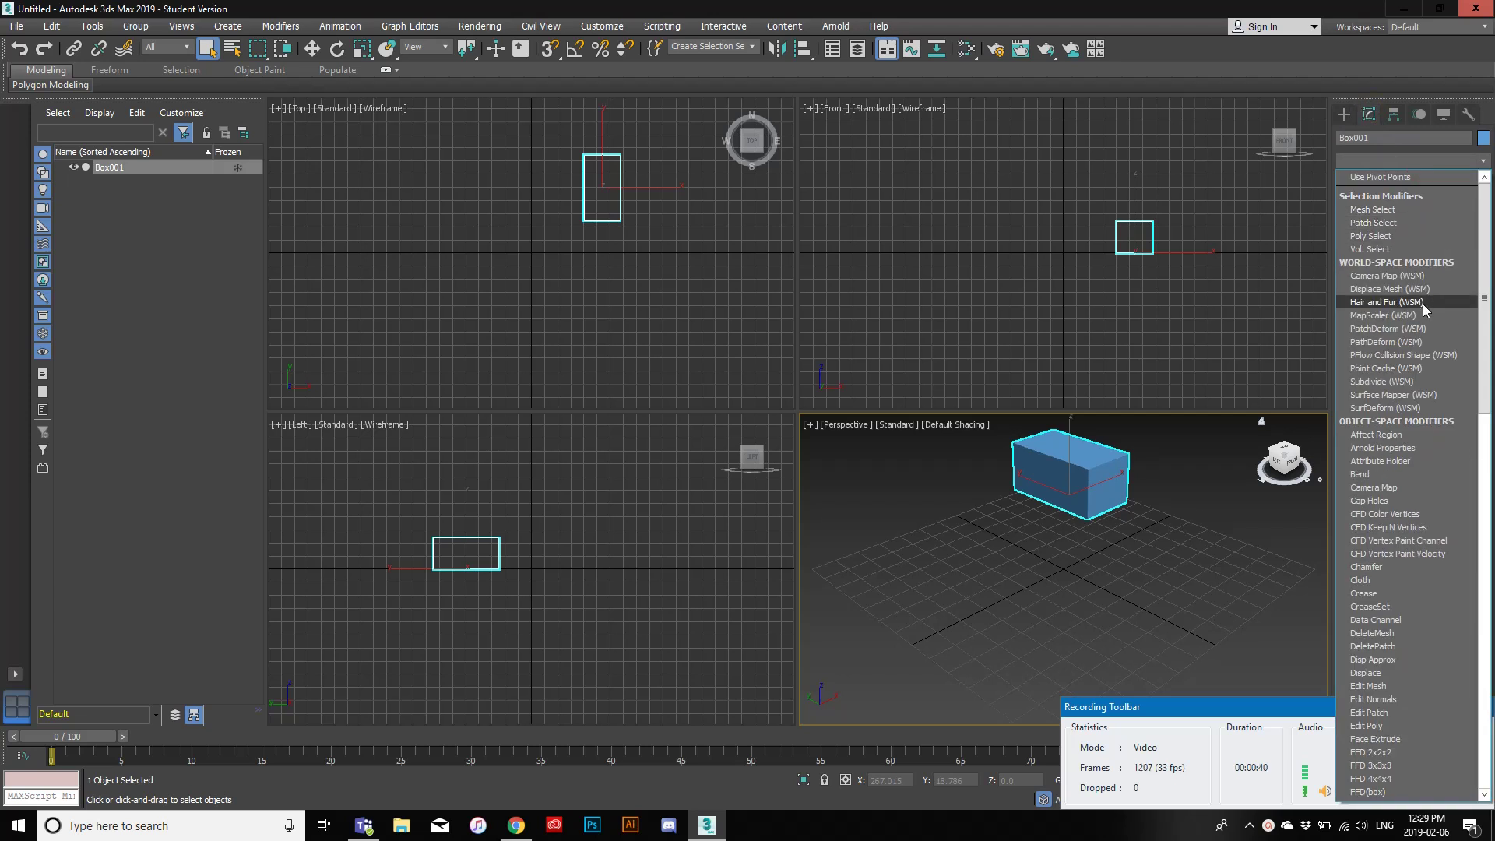
{"action": "scroll", "coordinate": [1422, 303], "scroll_direction": "down", "scroll_amount": 20}
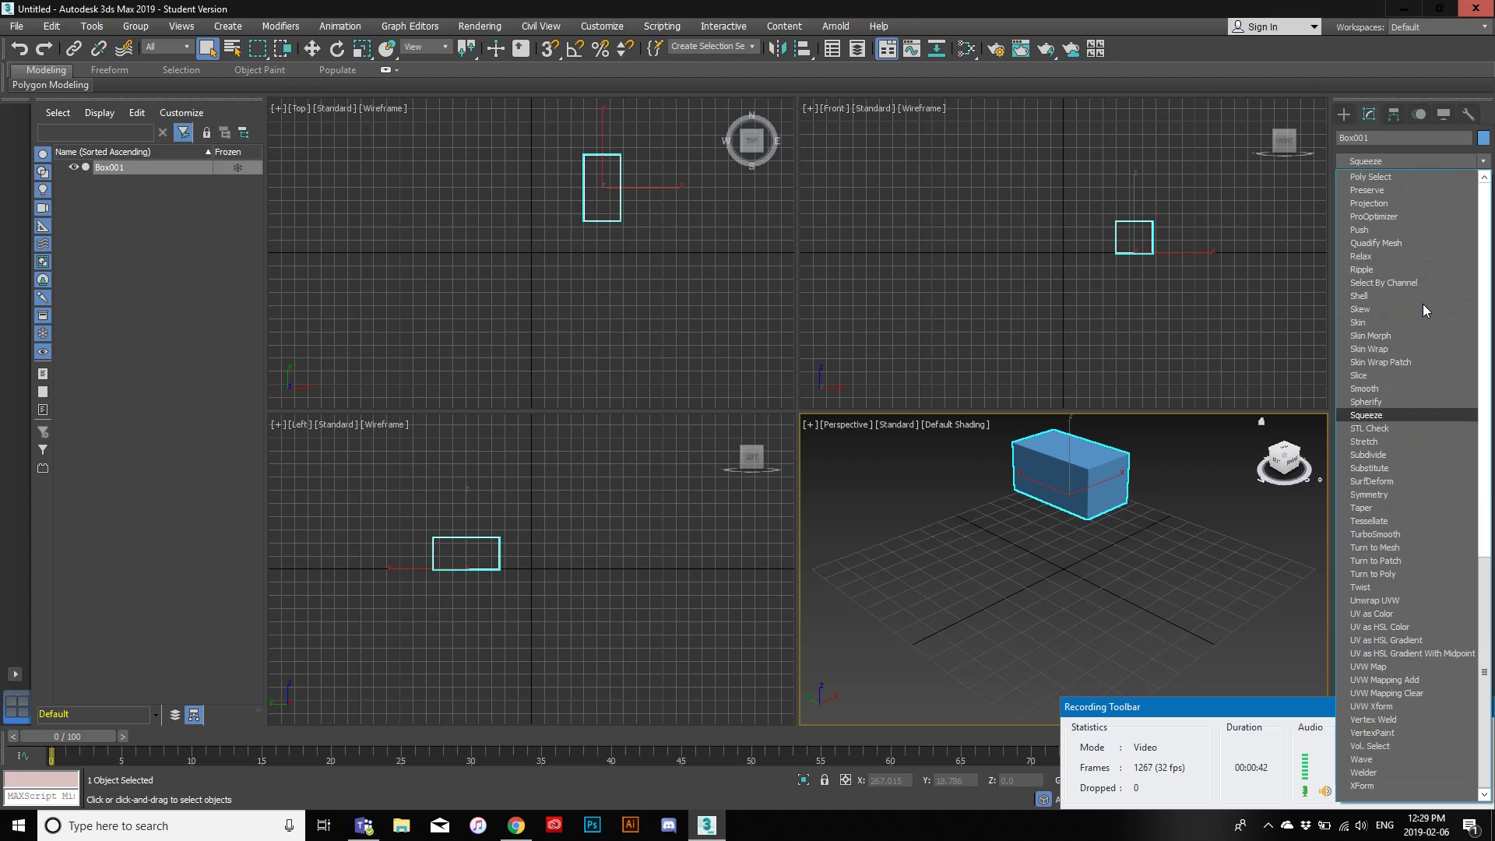
{"action": "left_click", "coordinate": [1423, 304]}
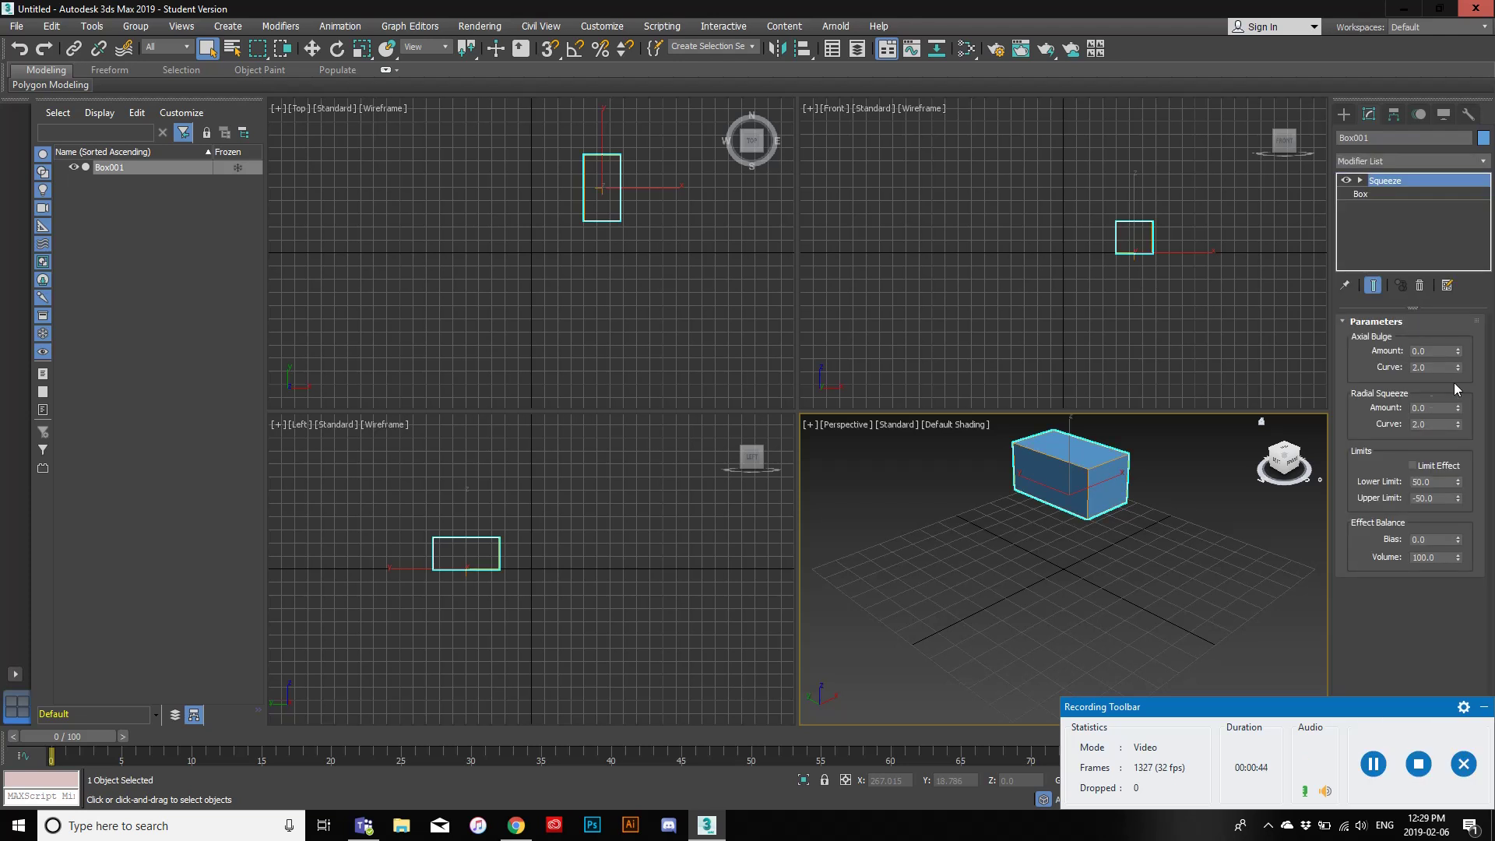
{"action": "left_click_drag", "start_coordinate": [1458, 354], "coordinate": [1, 564]}
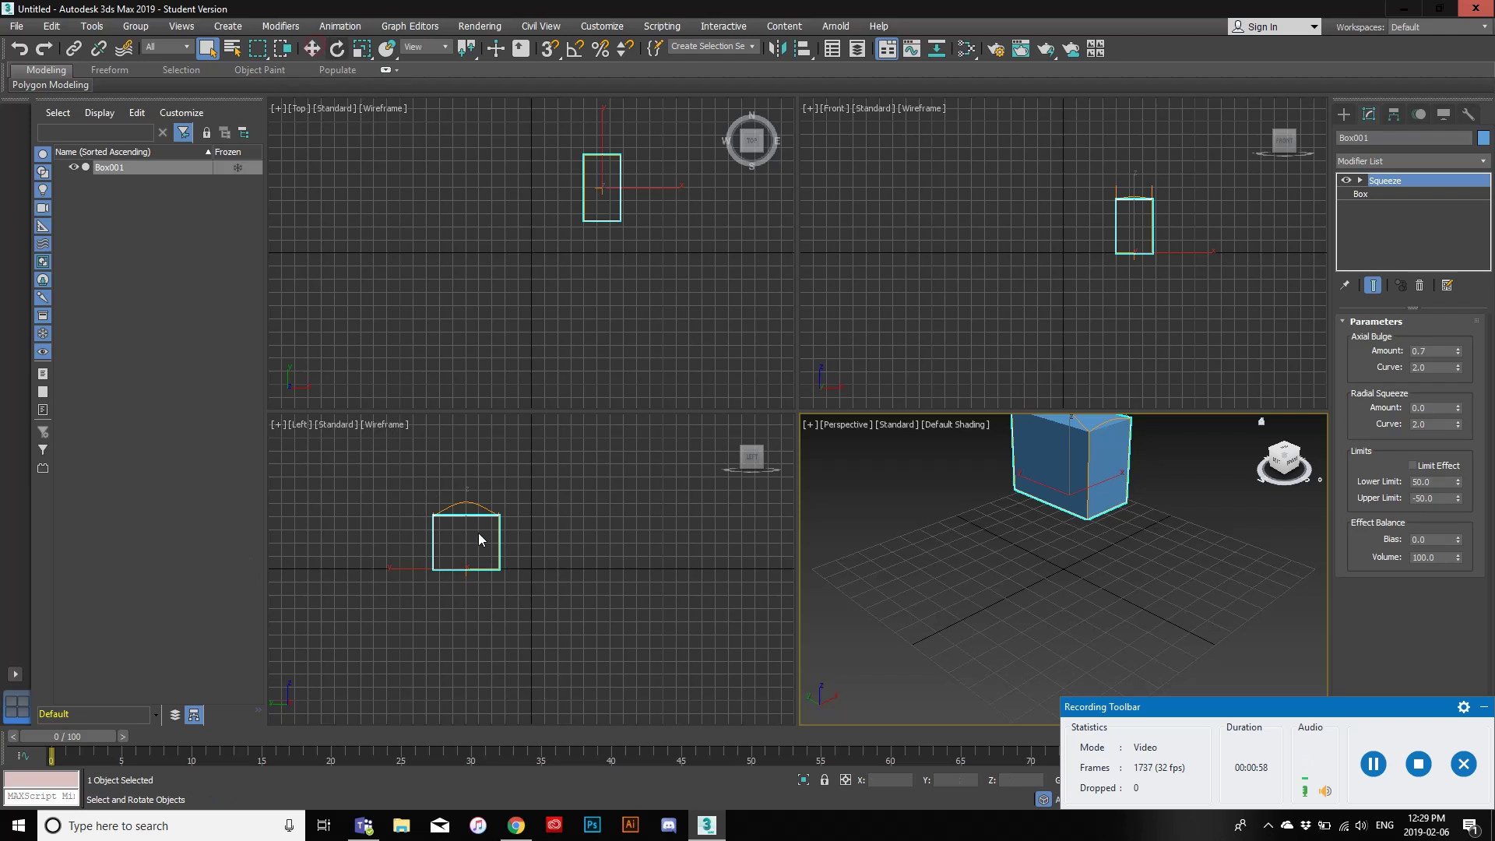
Step: Move the squeezed box toward the grid centre, to about X -31, Y -6, Z -9
{"action": "key", "text": "w"}
{"action": "left_click_drag", "start_coordinate": [491, 543], "coordinate": [572, 554]}
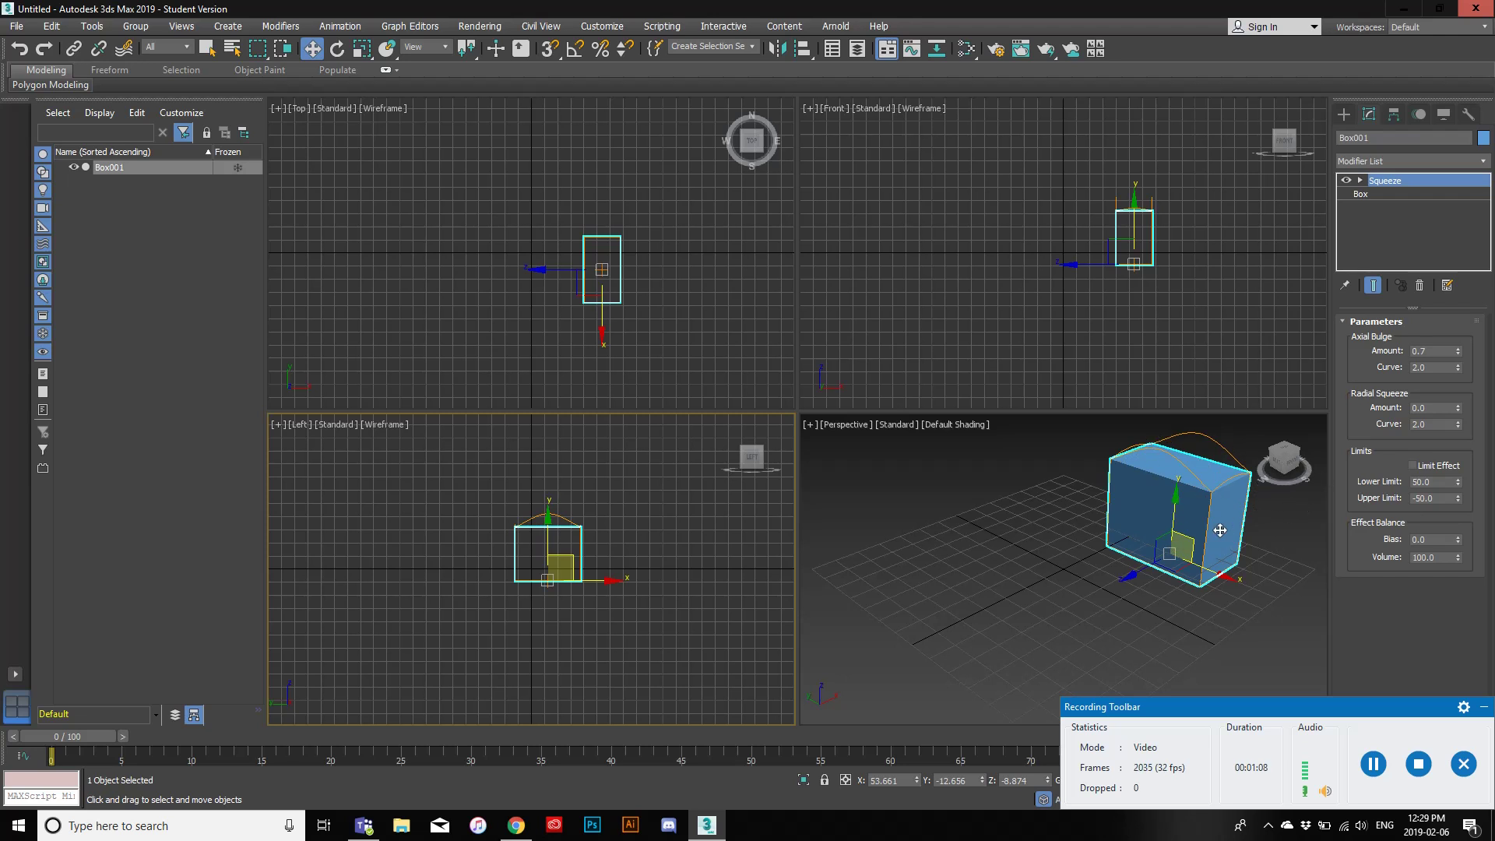
{"action": "left_click_drag", "start_coordinate": [1200, 514], "coordinate": [1042, 578]}
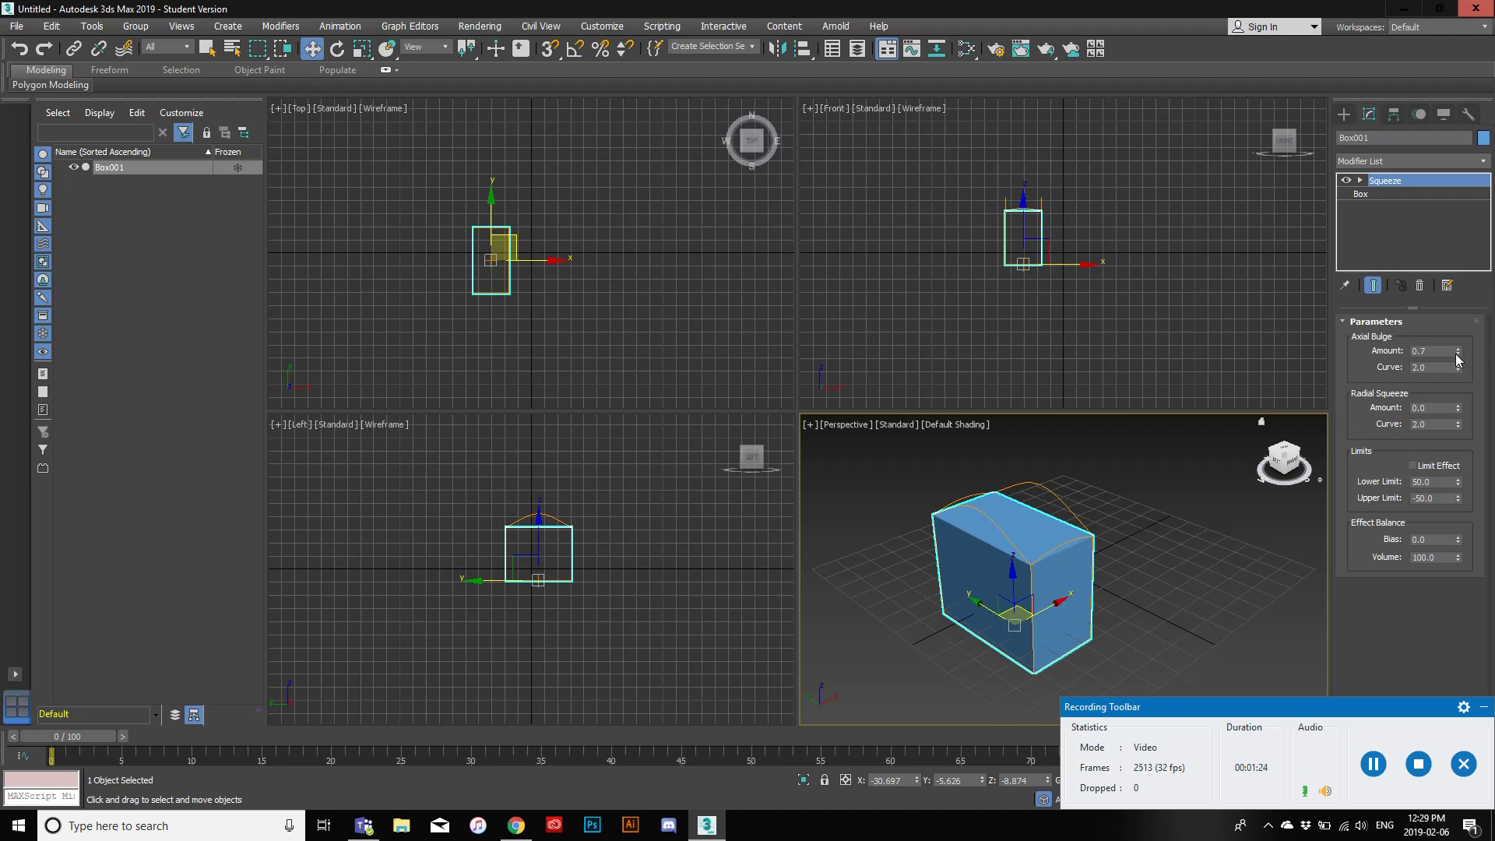
Step: Set the Squeeze modifier's Axial Bulge curve to 5.34 and its amount to 0.68
{"action": "left_click_drag", "start_coordinate": [1459, 359], "coordinate": [1433, 109]}
{"action": "mouse_move", "coordinate": [1459, 352]}
{"action": "left_mouse_down"}
{"action": "mouse_move", "coordinate": [1457, 244]}
{"action": "mouse_move", "coordinate": [1462, 428]}
{"action": "mouse_move", "coordinate": [1465, 351]}
{"action": "left_mouse_up"}
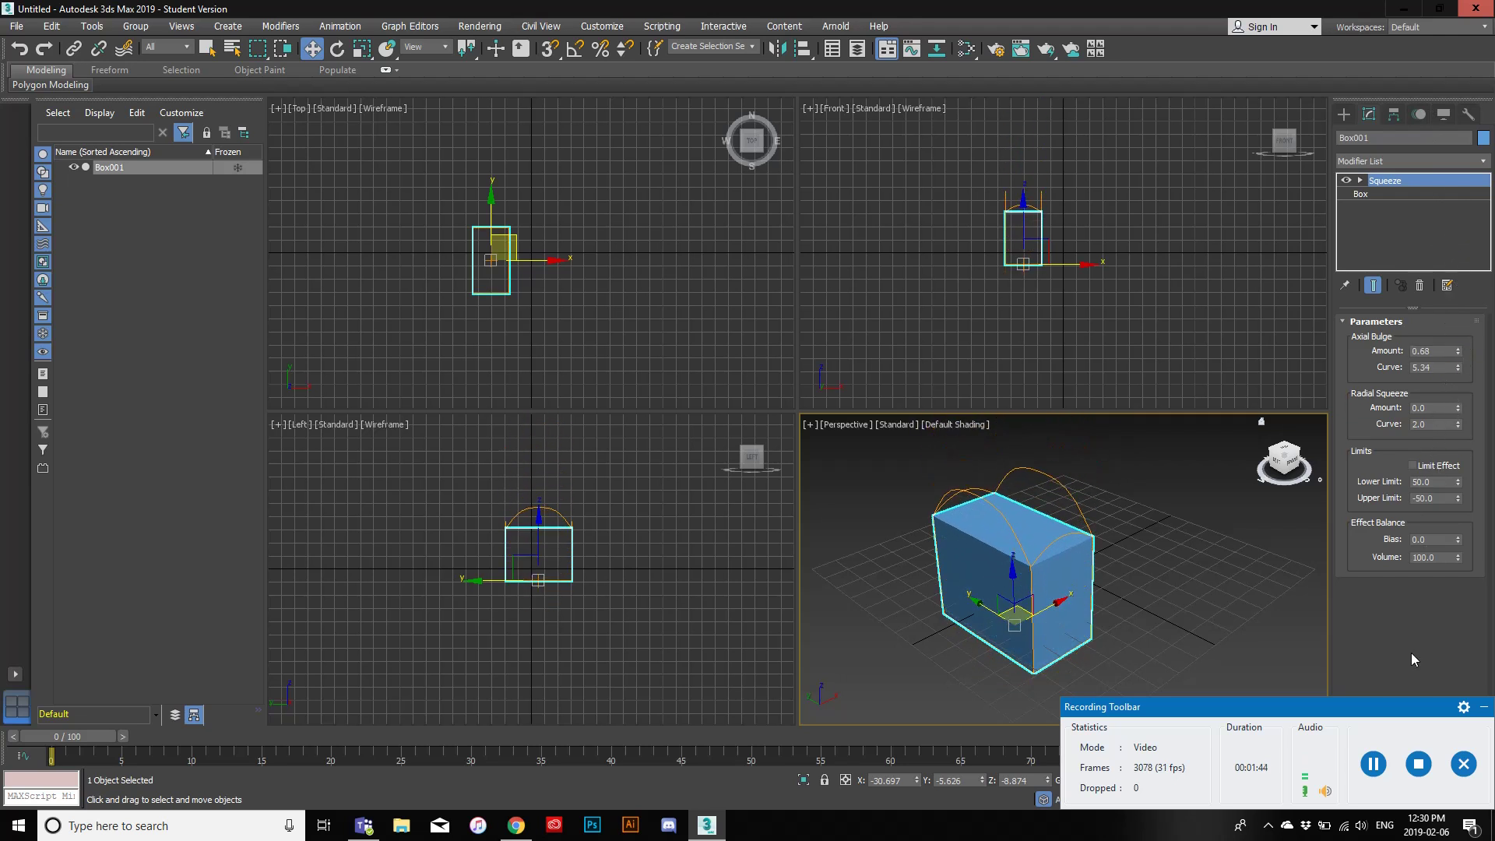
{"action": "left_click", "coordinate": [1387, 765]}
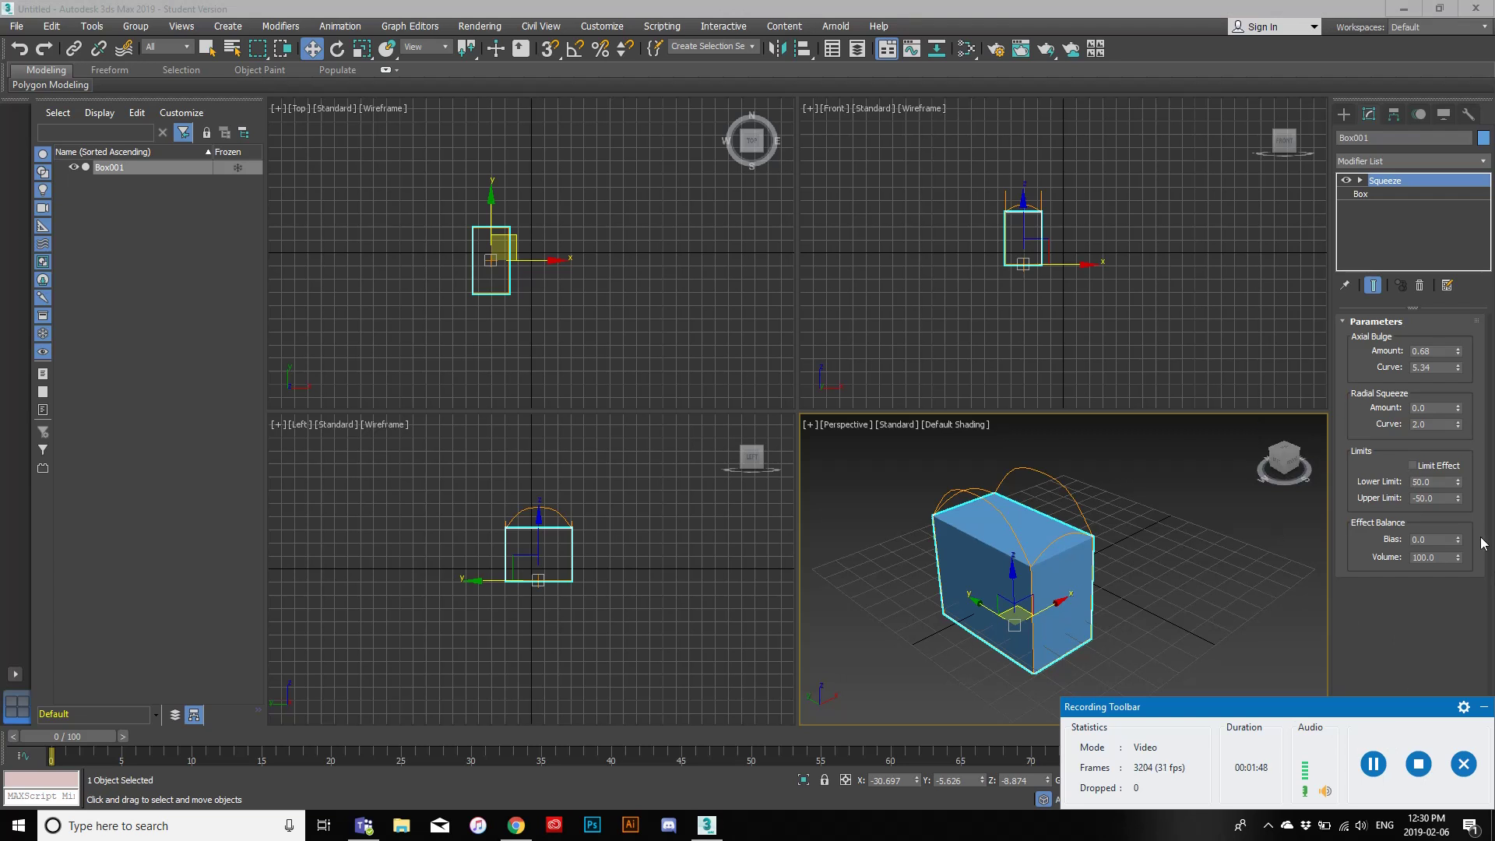
{"action": "left_click", "coordinate": [1483, 706]}
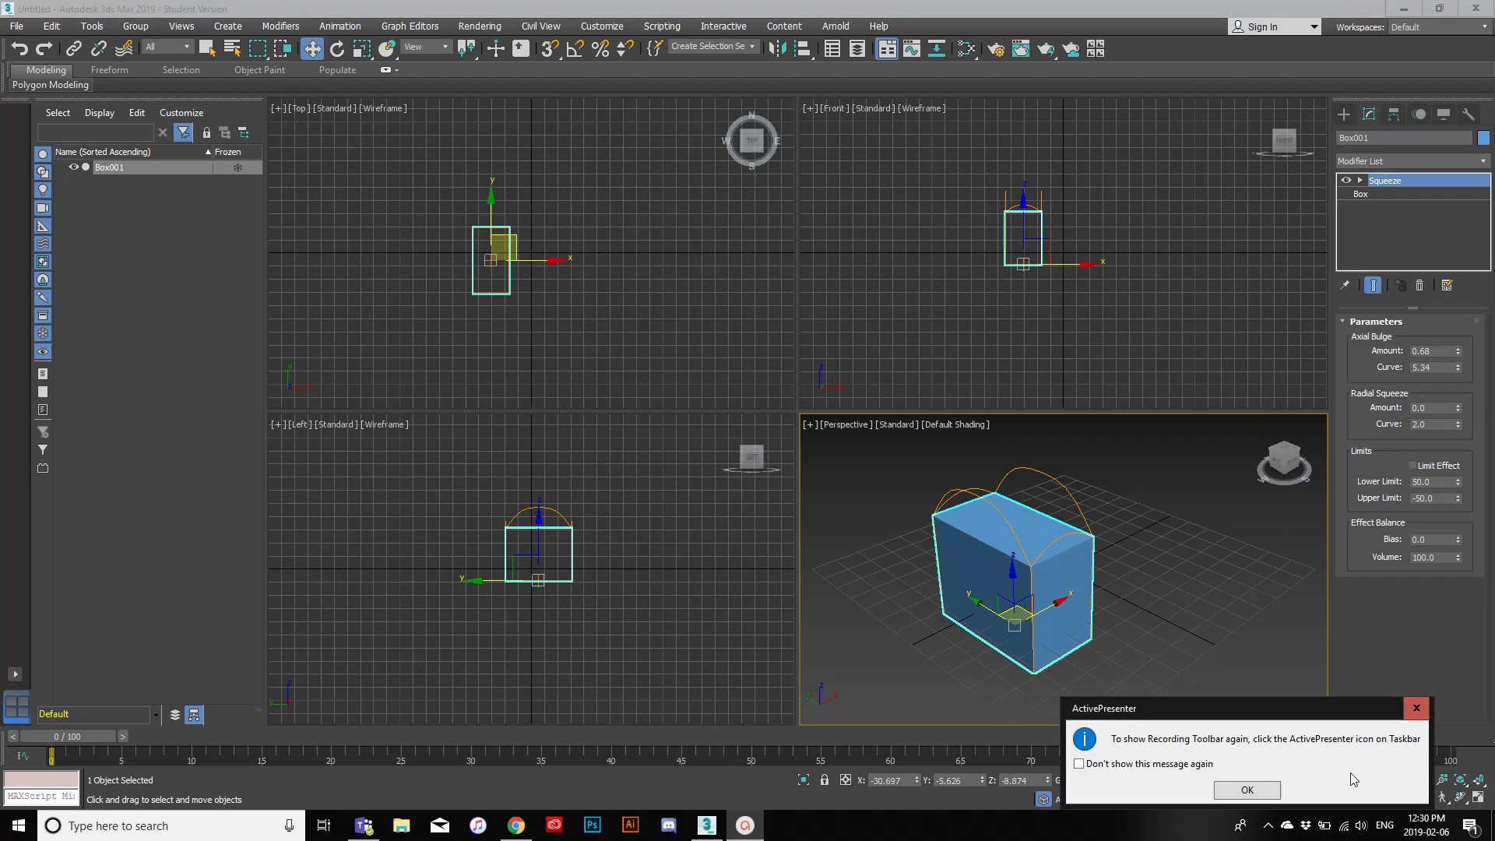
{"action": "left_click", "coordinate": [1251, 790]}
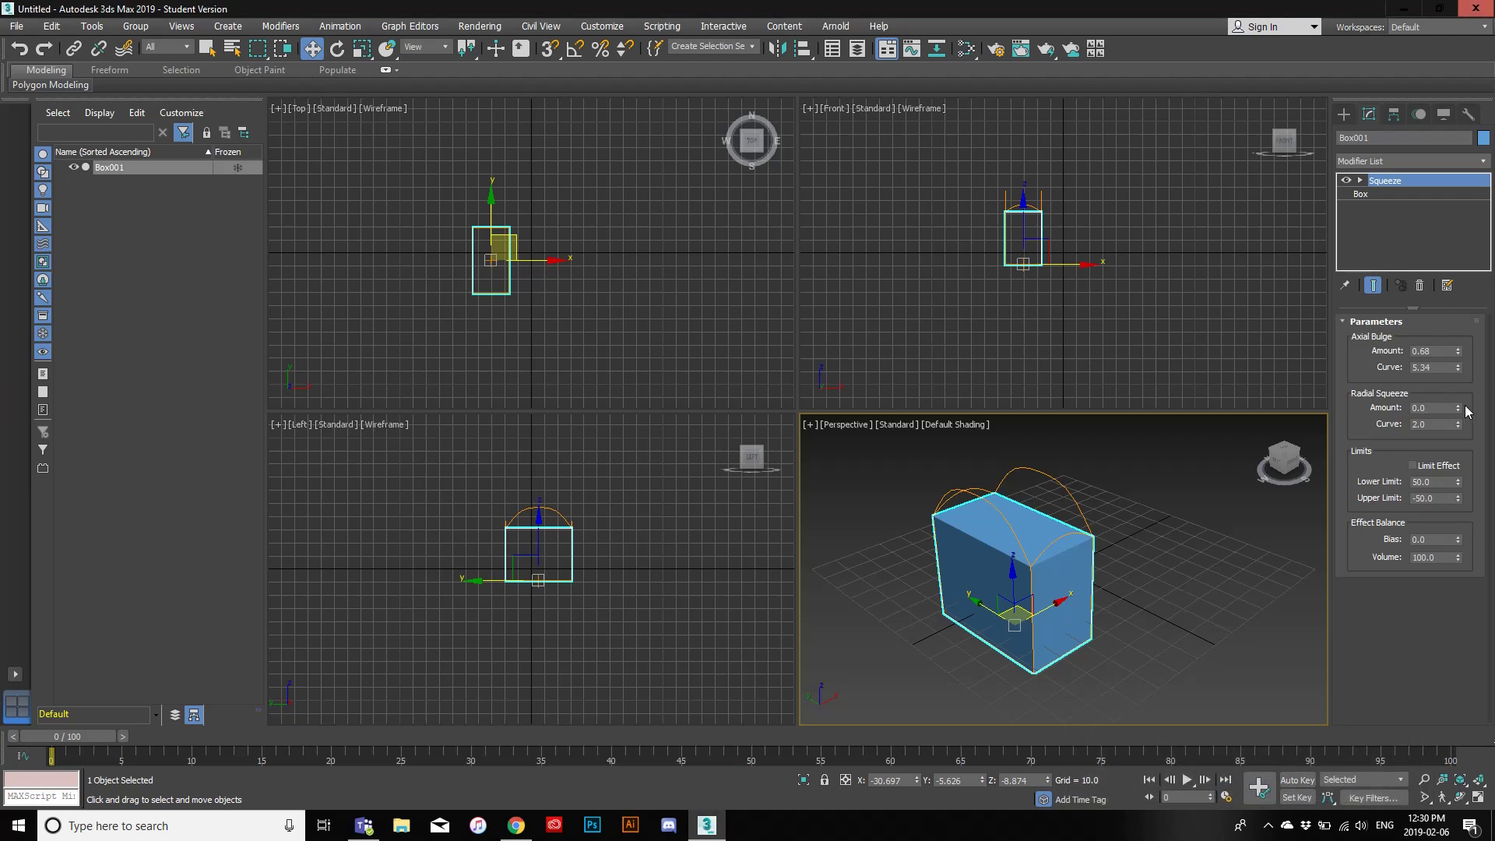
Step: Set the Radial Squeeze amount to 0.27, with an Axial Bulge amount of 0.83 and curve of 3.86
{"action": "left_click_drag", "start_coordinate": [1461, 413], "coordinate": [173, 356]}
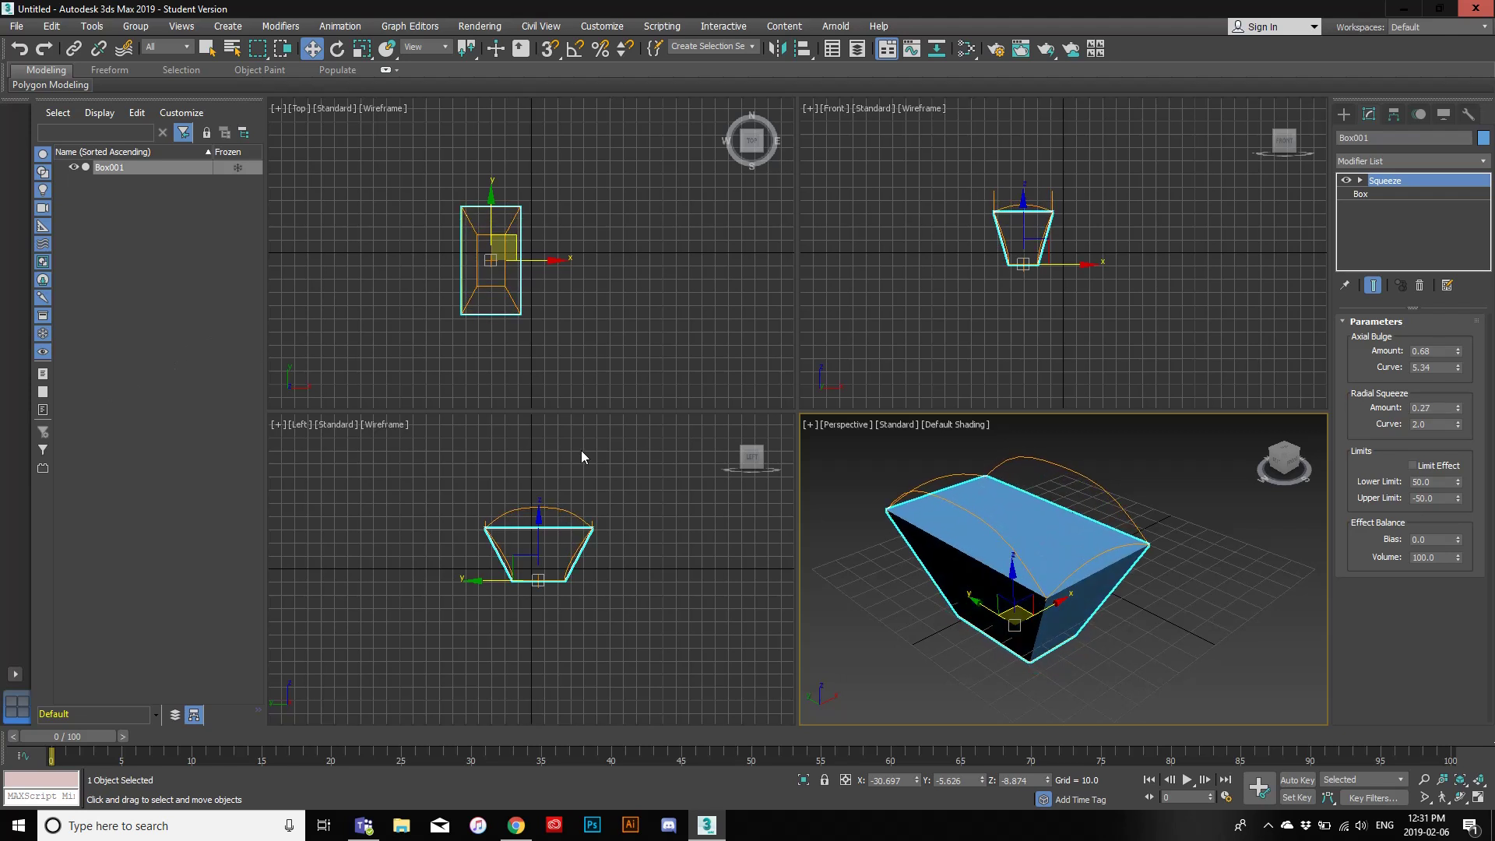
{"action": "left_click_drag", "start_coordinate": [1460, 353], "coordinate": [12, 352]}
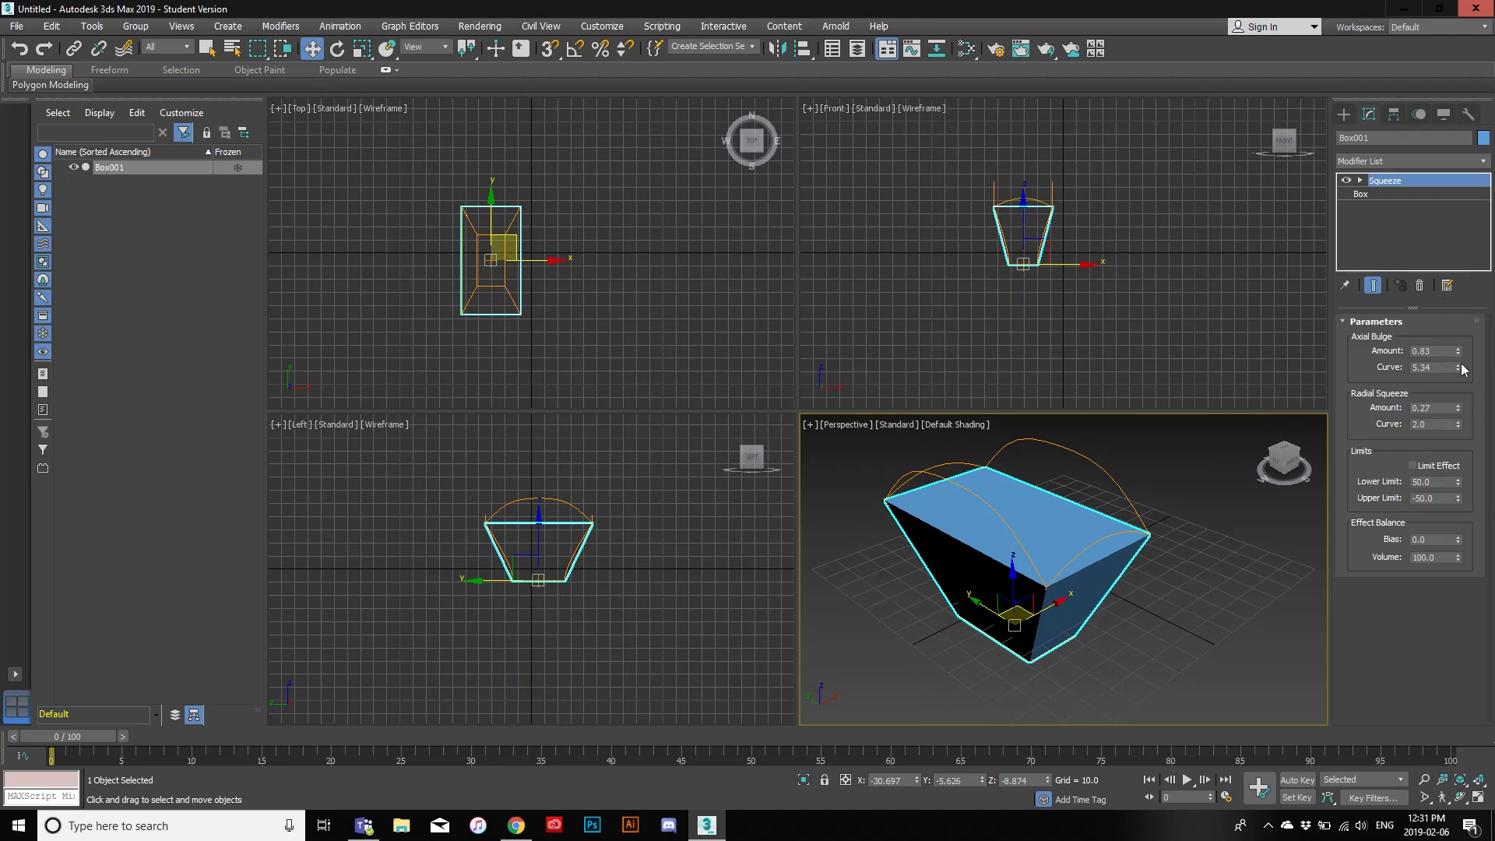
{"action": "left_click_drag", "start_coordinate": [1463, 369], "coordinate": [1480, 480]}
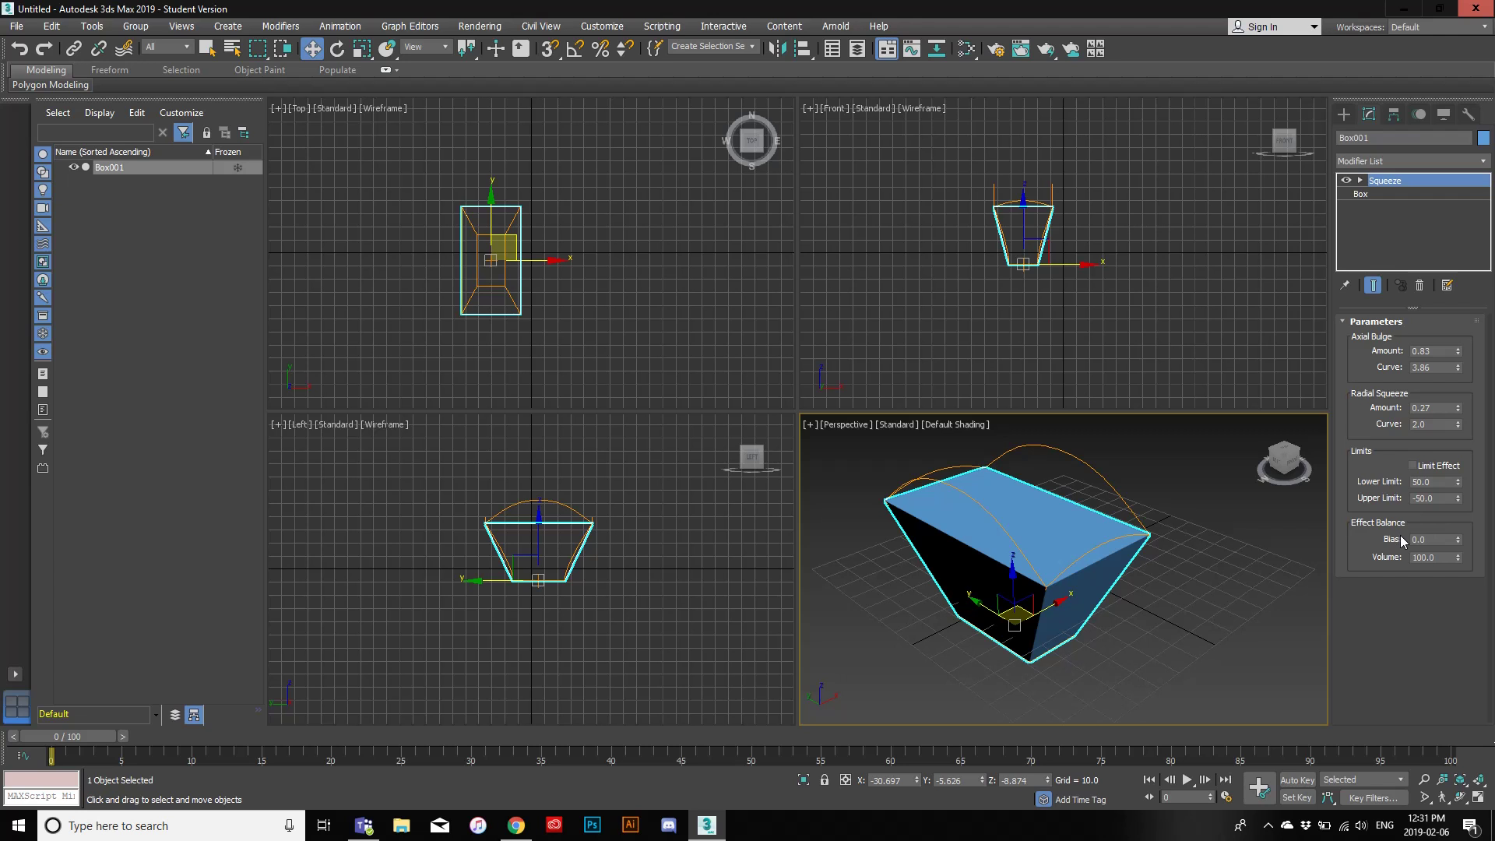
Step: Delete the squeezed box and create a new box about 68 long, 26 wide and 28 high in the Perspective view
{"action": "key", "text": "Delete"}
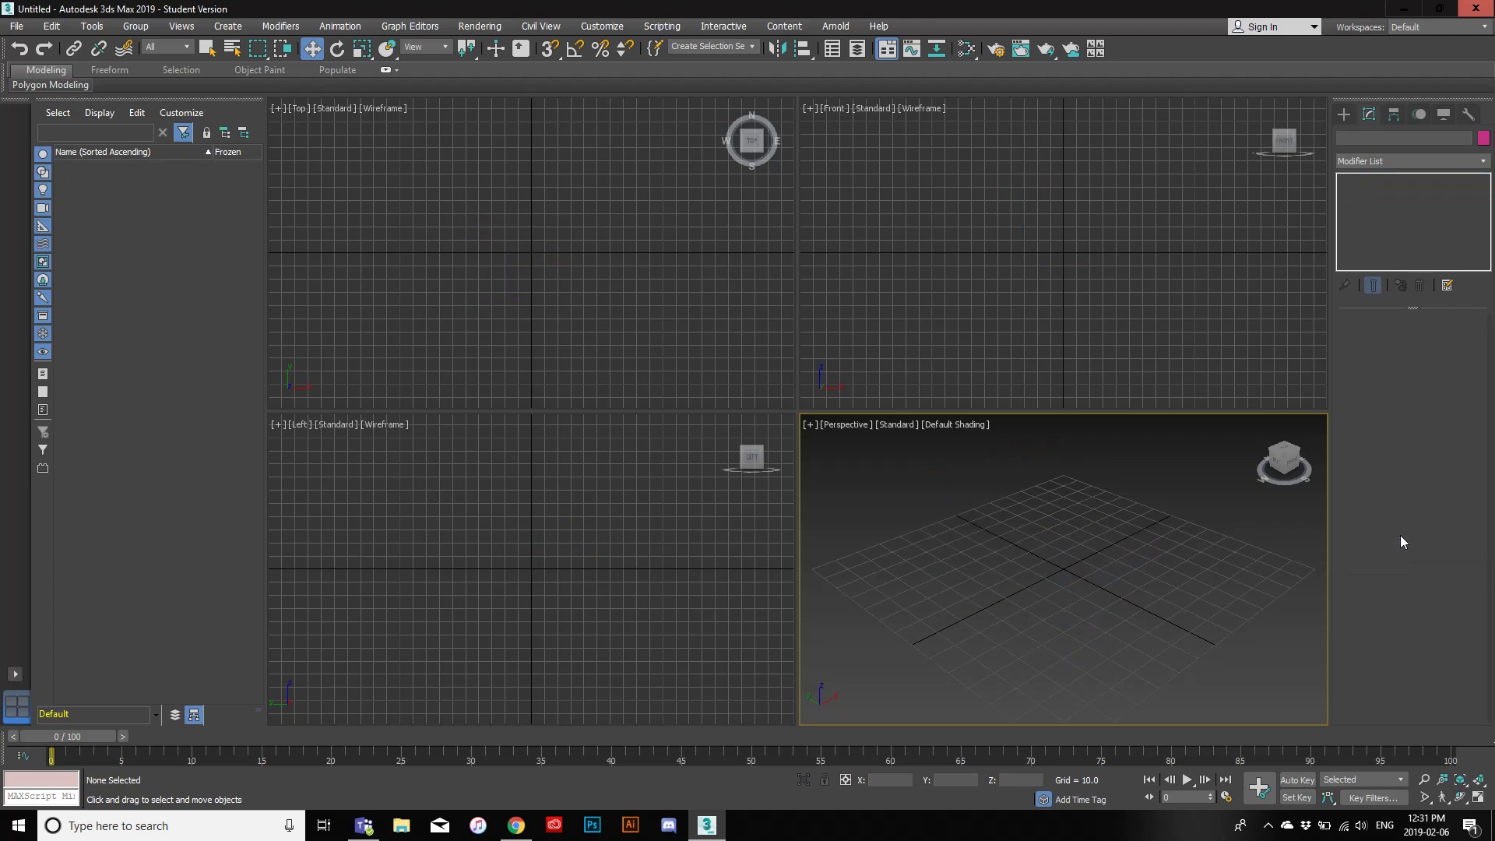
{"action": "left_click", "coordinate": [1344, 115]}
{"action": "left_click", "coordinate": [1379, 207]}
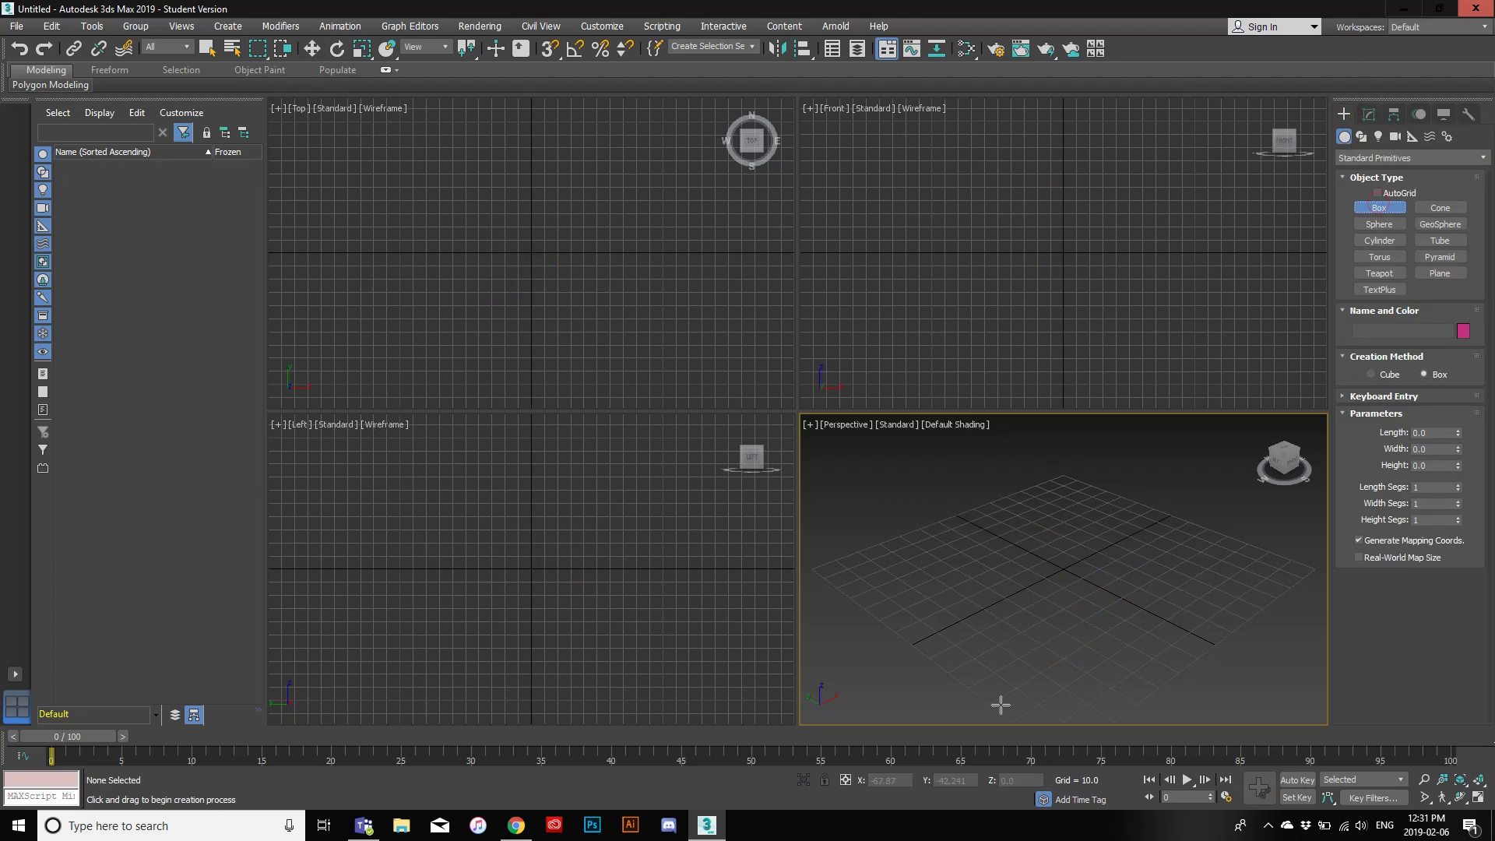
{"action": "left_click_drag", "start_coordinate": [1018, 500], "coordinate": [1090, 564]}
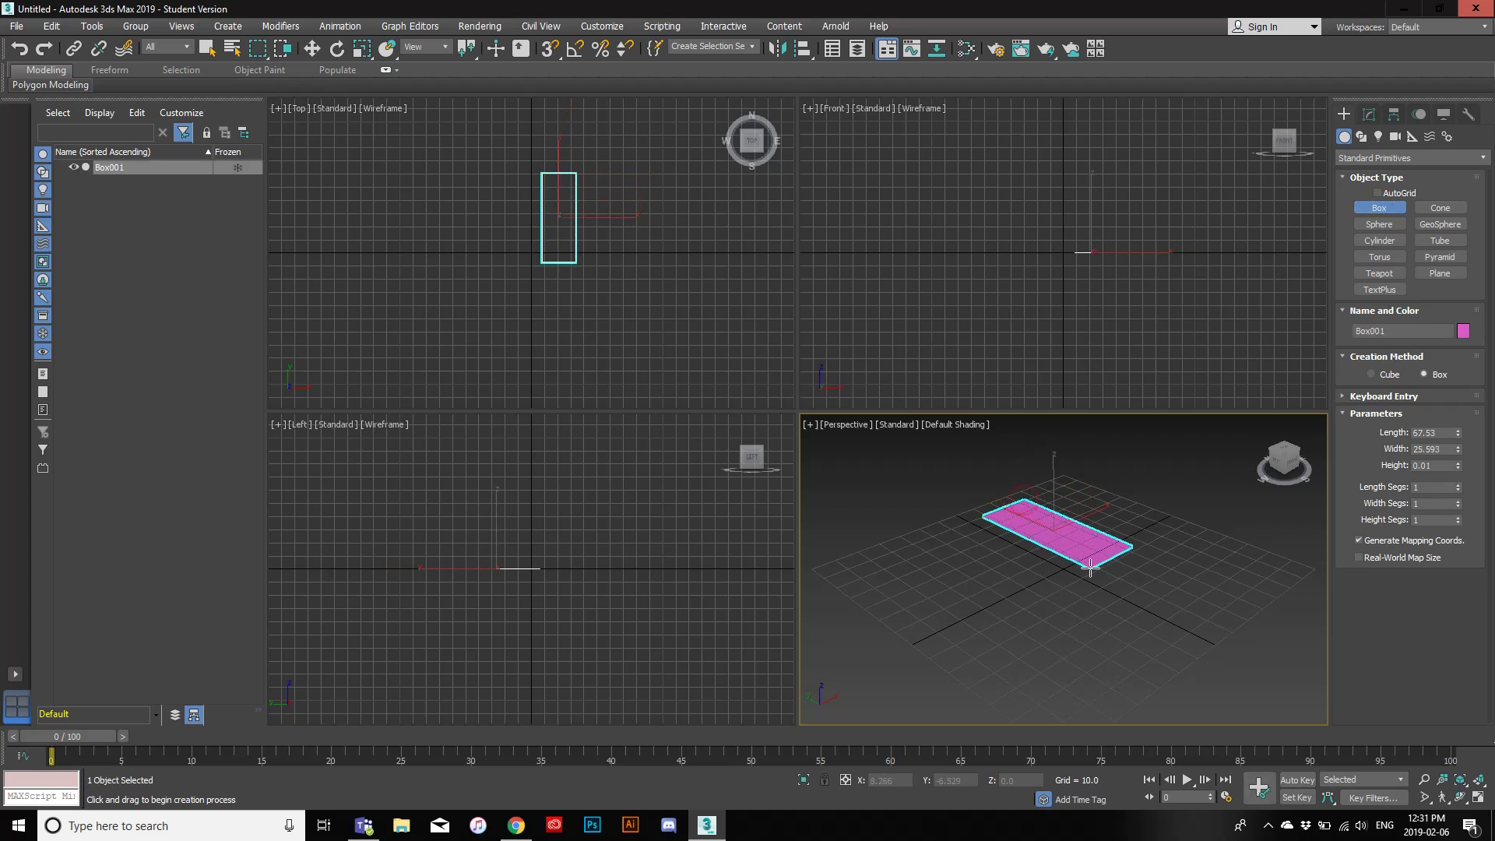
{"action": "left_click", "coordinate": [1094, 508]}
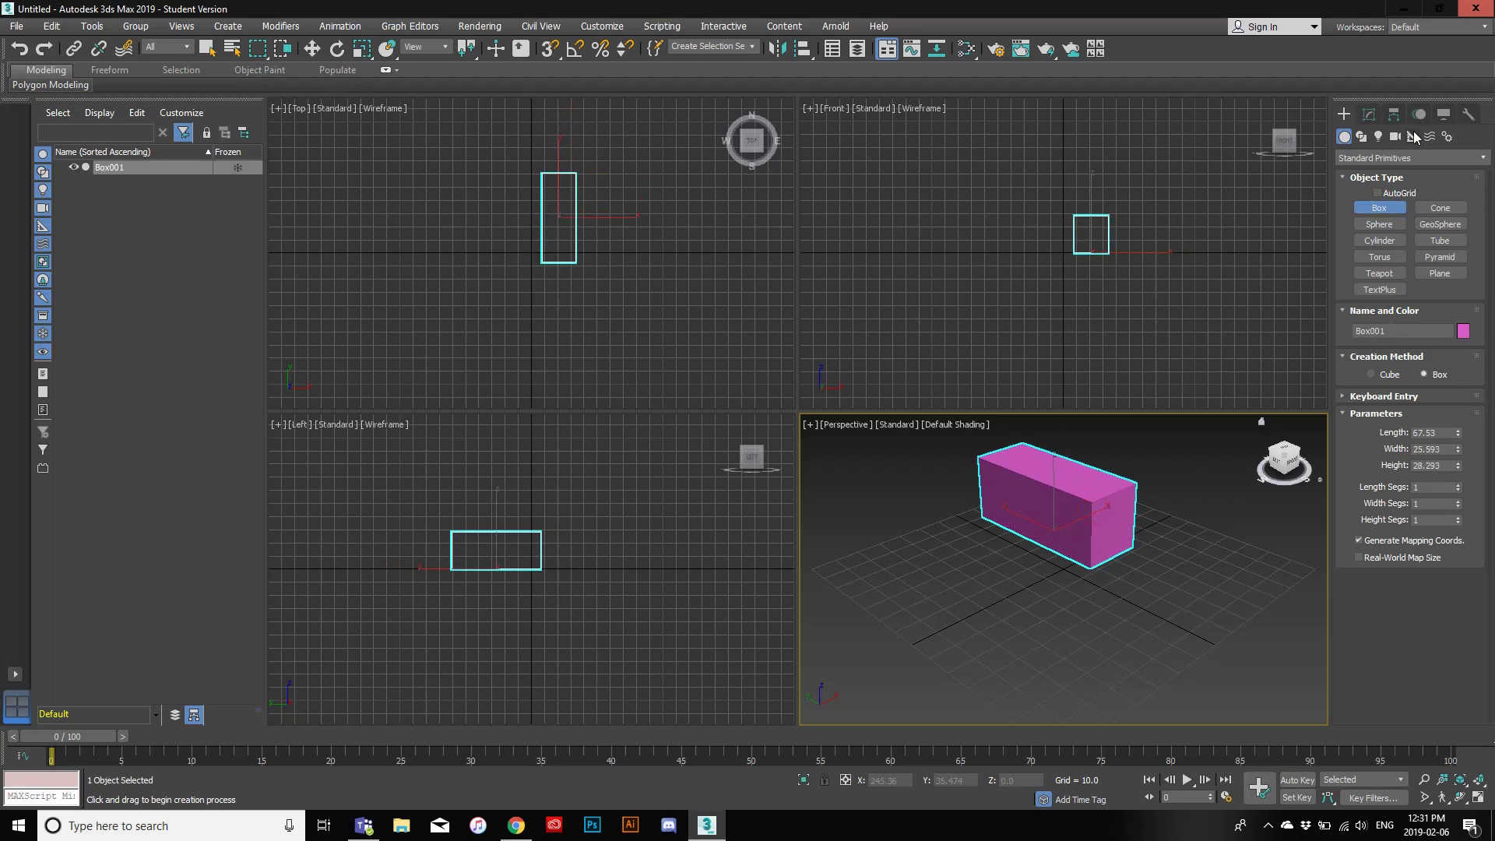
Step: Apply a Relax modifier to the new box
{"action": "left_click", "coordinate": [1369, 117]}
{"action": "left_click", "coordinate": [1402, 161]}
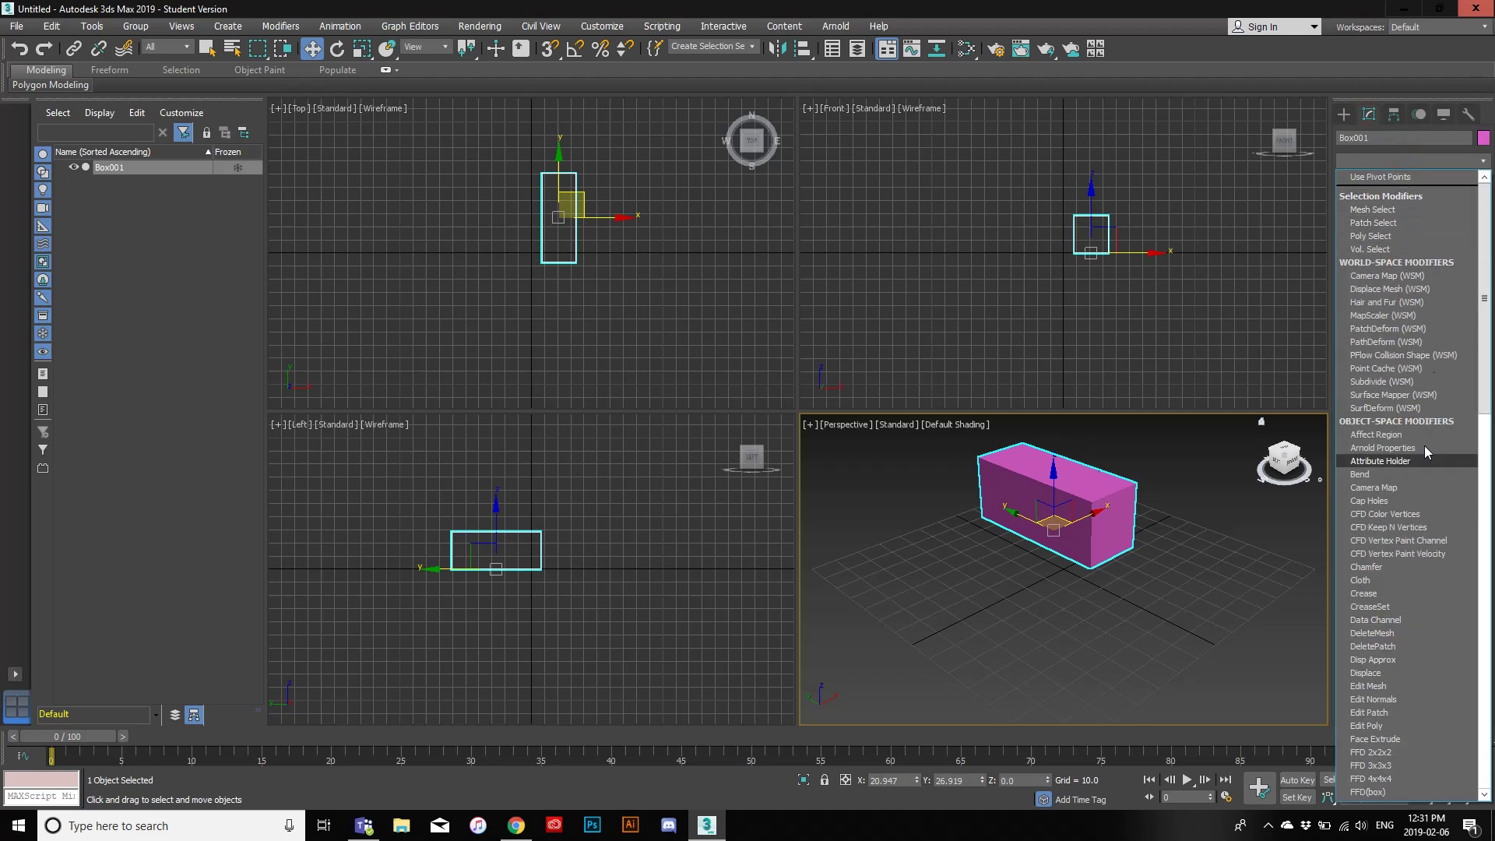
{"action": "key", "text": "r"}
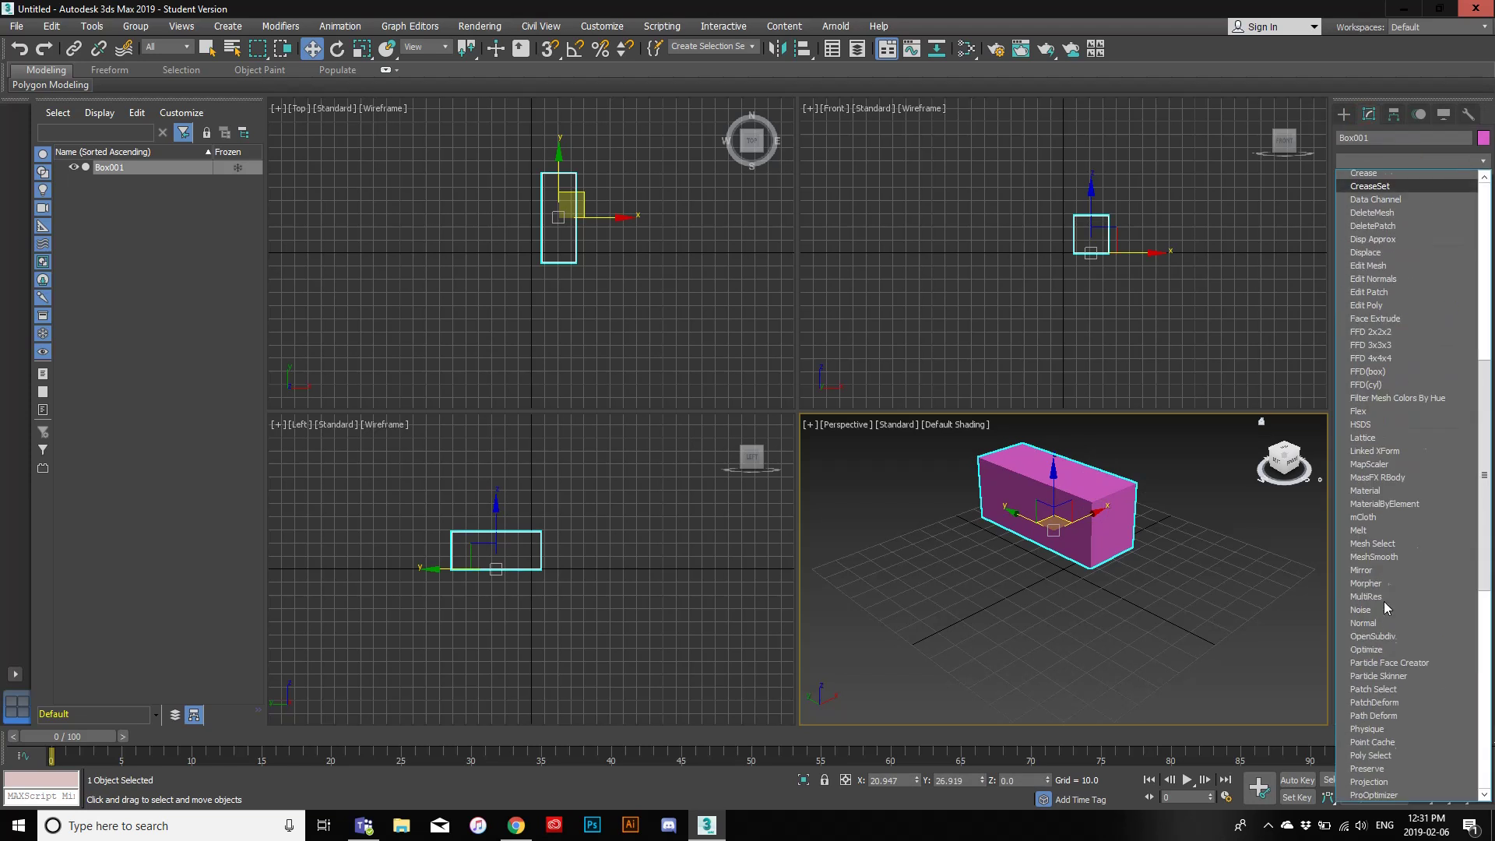
{"action": "key", "text": "Return"}
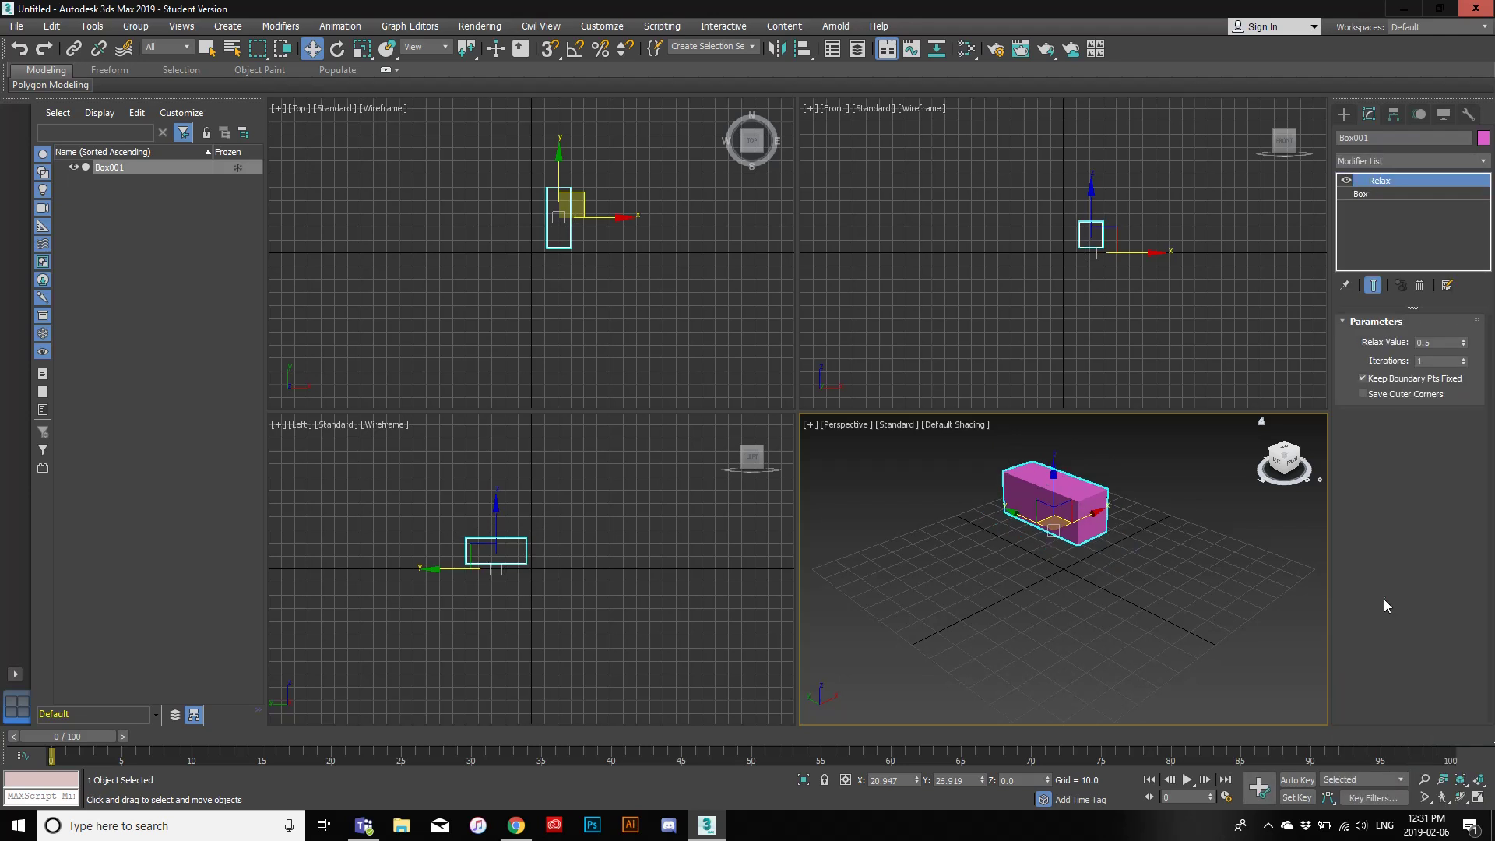
Step: Lower the Relax iterations to 0 and raise them to 4 to test the effect on the box
{"action": "left_click", "coordinate": [1464, 364]}
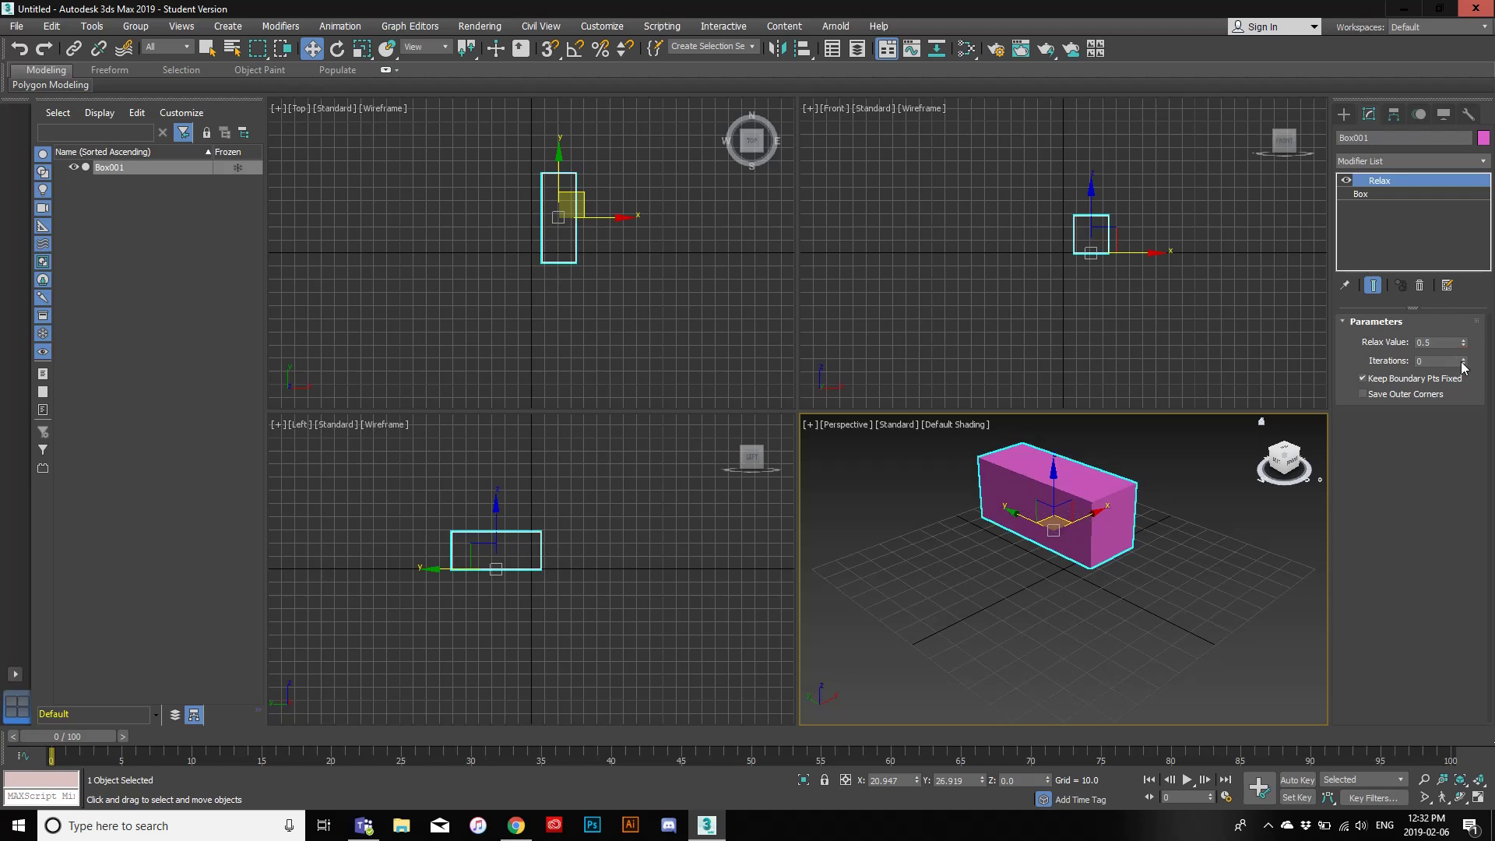
{"action": "left_click", "coordinate": [1464, 359]}
{"action": "left_click", "coordinate": [1464, 358]}
{"action": "left_click", "coordinate": [1464, 358]}
{"action": "left_click", "coordinate": [1464, 358]}
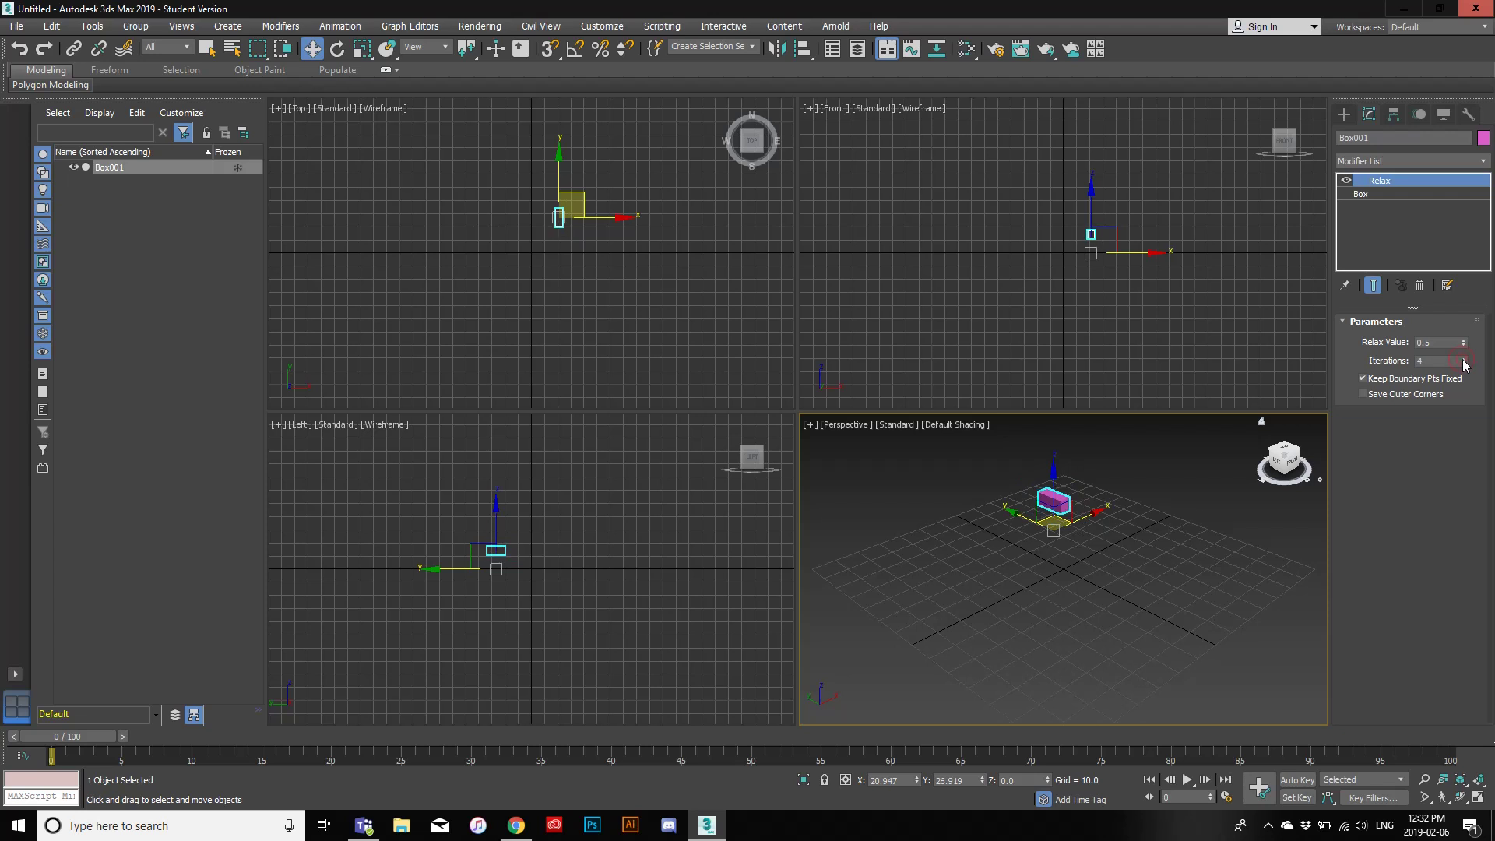
Step: Return the Relax iterations to 0 and set the Relax Value to 0.44
{"action": "left_click", "coordinate": [1464, 365]}
{"action": "left_click", "coordinate": [1464, 364]}
{"action": "left_click", "coordinate": [1465, 364]}
{"action": "left_click", "coordinate": [1465, 364]}
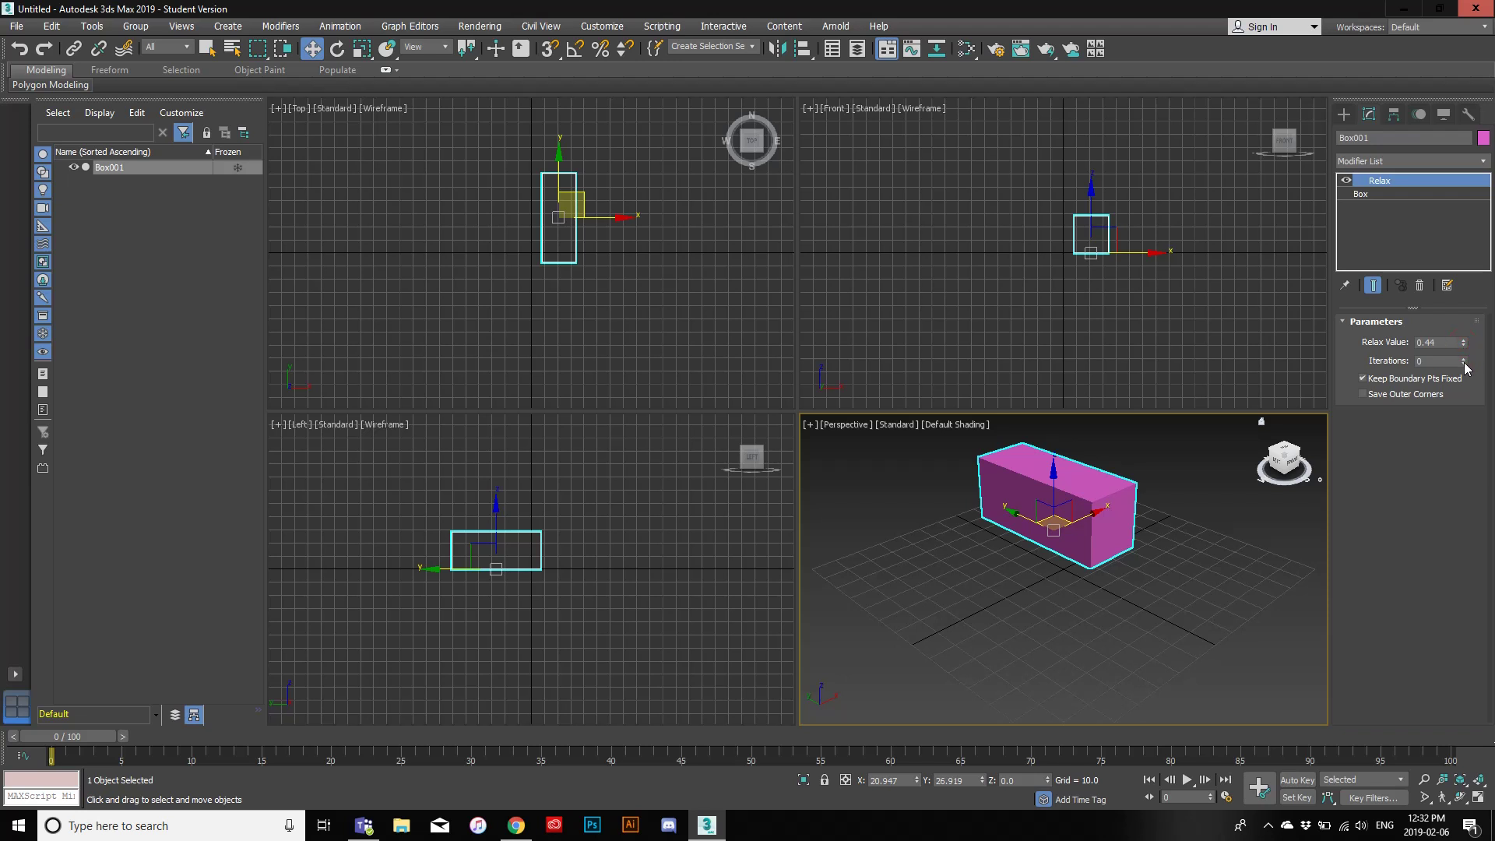
Step: Test the 0.44 Relax Value by raising the iterations to 4 and bringing them back down to 0
{"action": "left_click", "coordinate": [1464, 359]}
{"action": "left_click", "coordinate": [1464, 359]}
{"action": "left_click", "coordinate": [1464, 360]}
{"action": "left_click", "coordinate": [1464, 359]}
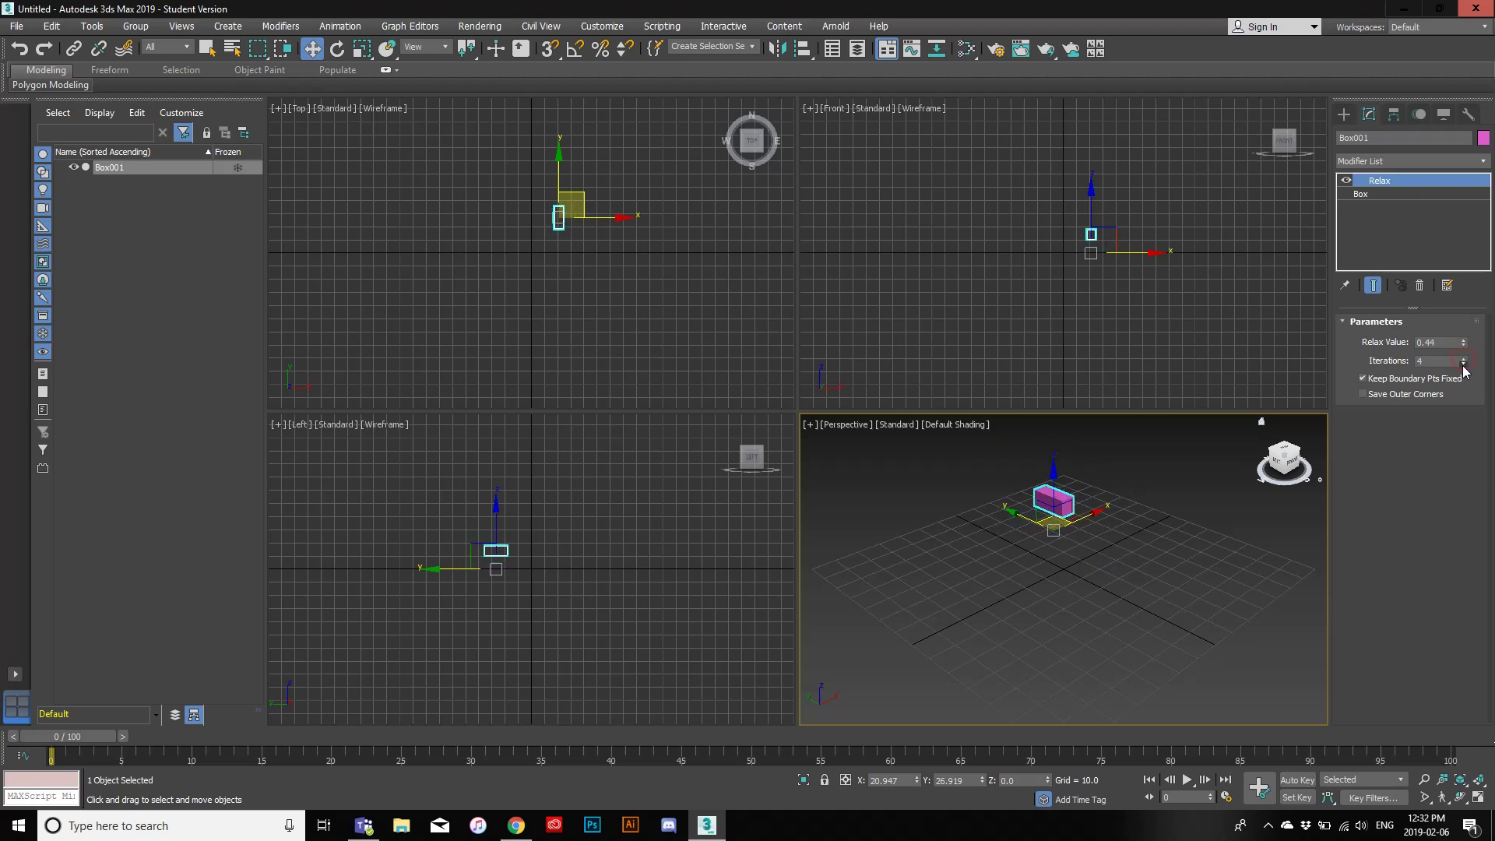
{"action": "left_click", "coordinate": [1464, 364]}
{"action": "left_click", "coordinate": [1464, 365]}
{"action": "left_click", "coordinate": [1464, 364]}
{"action": "left_click", "coordinate": [1464, 364]}
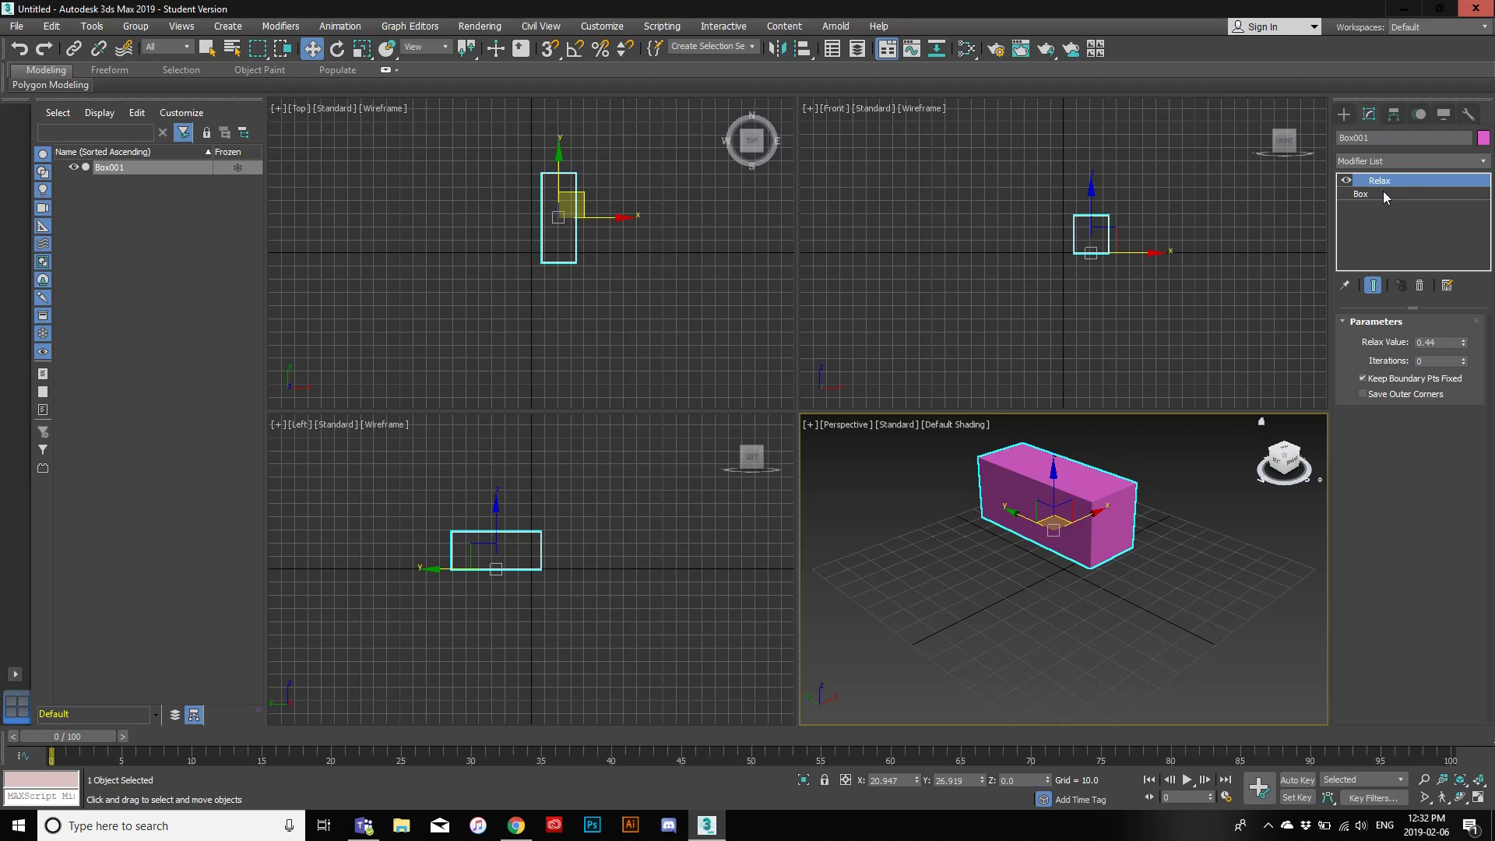
Step: Delete the relaxed box and create a sphere with a radius of about 28 at the back of the Perspective view's grid
{"action": "key", "text": "Delete"}
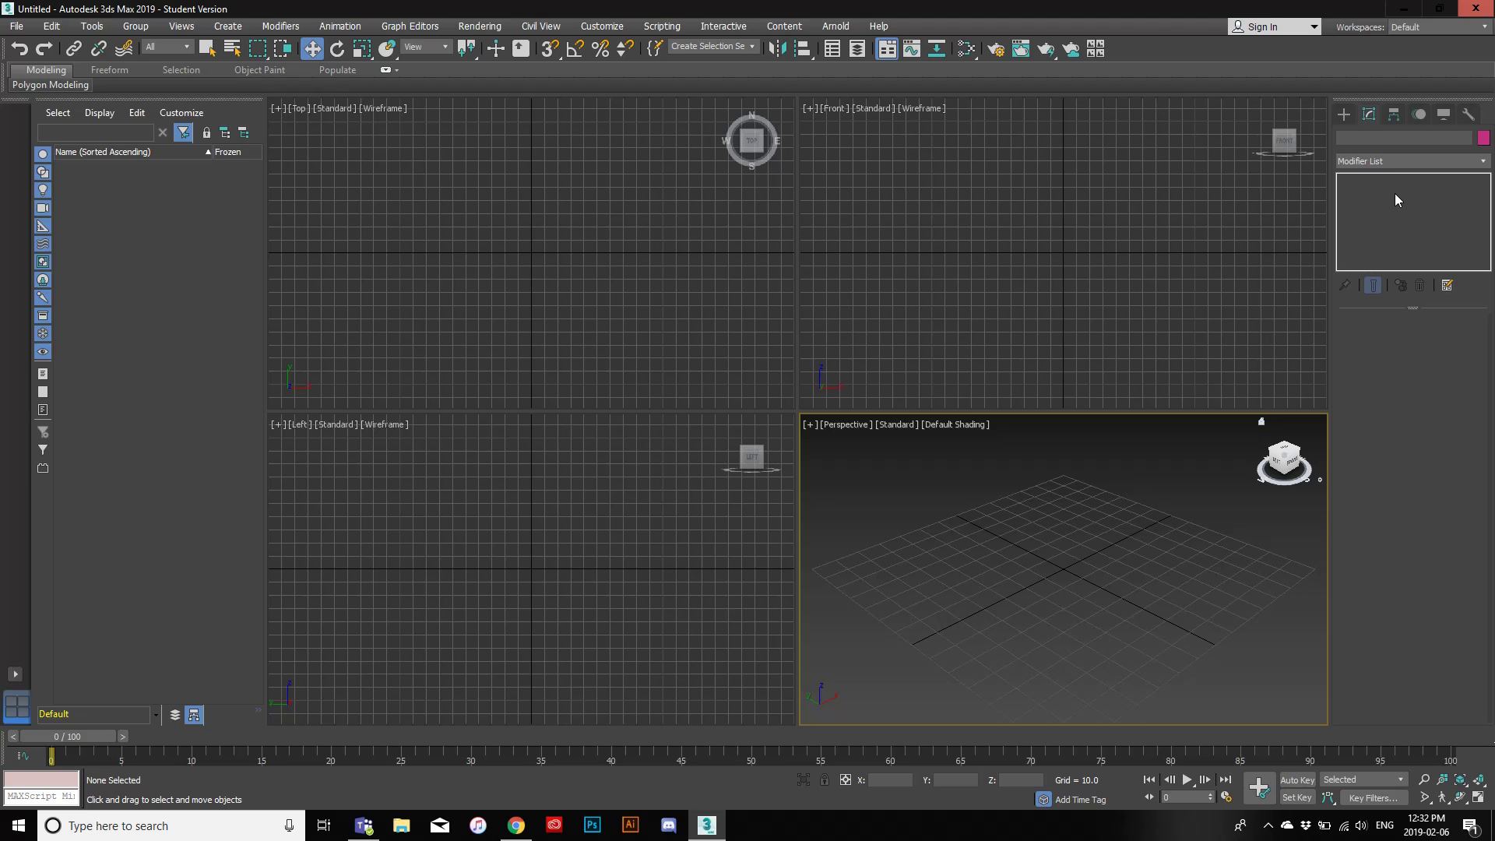
{"action": "left_click", "coordinate": [1348, 112]}
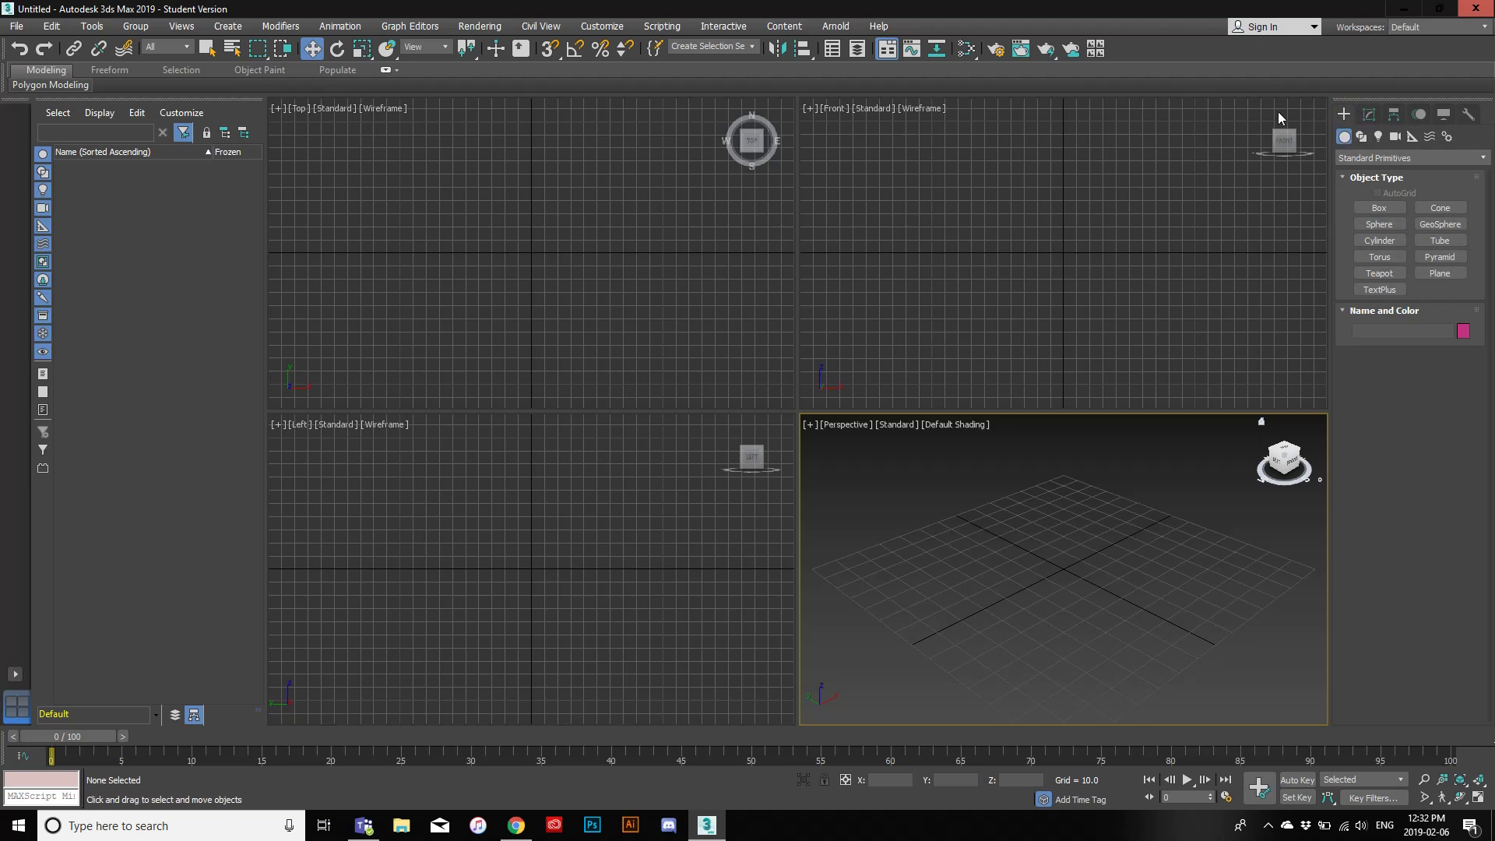
{"action": "left_click", "coordinate": [1400, 224]}
{"action": "left_click_drag", "start_coordinate": [1057, 488], "coordinate": [1113, 497]}
Step: Apply a Squeeze modifier to the sphere at the back of the Perspective view's grid
{"action": "left_click", "coordinate": [1410, 158]}
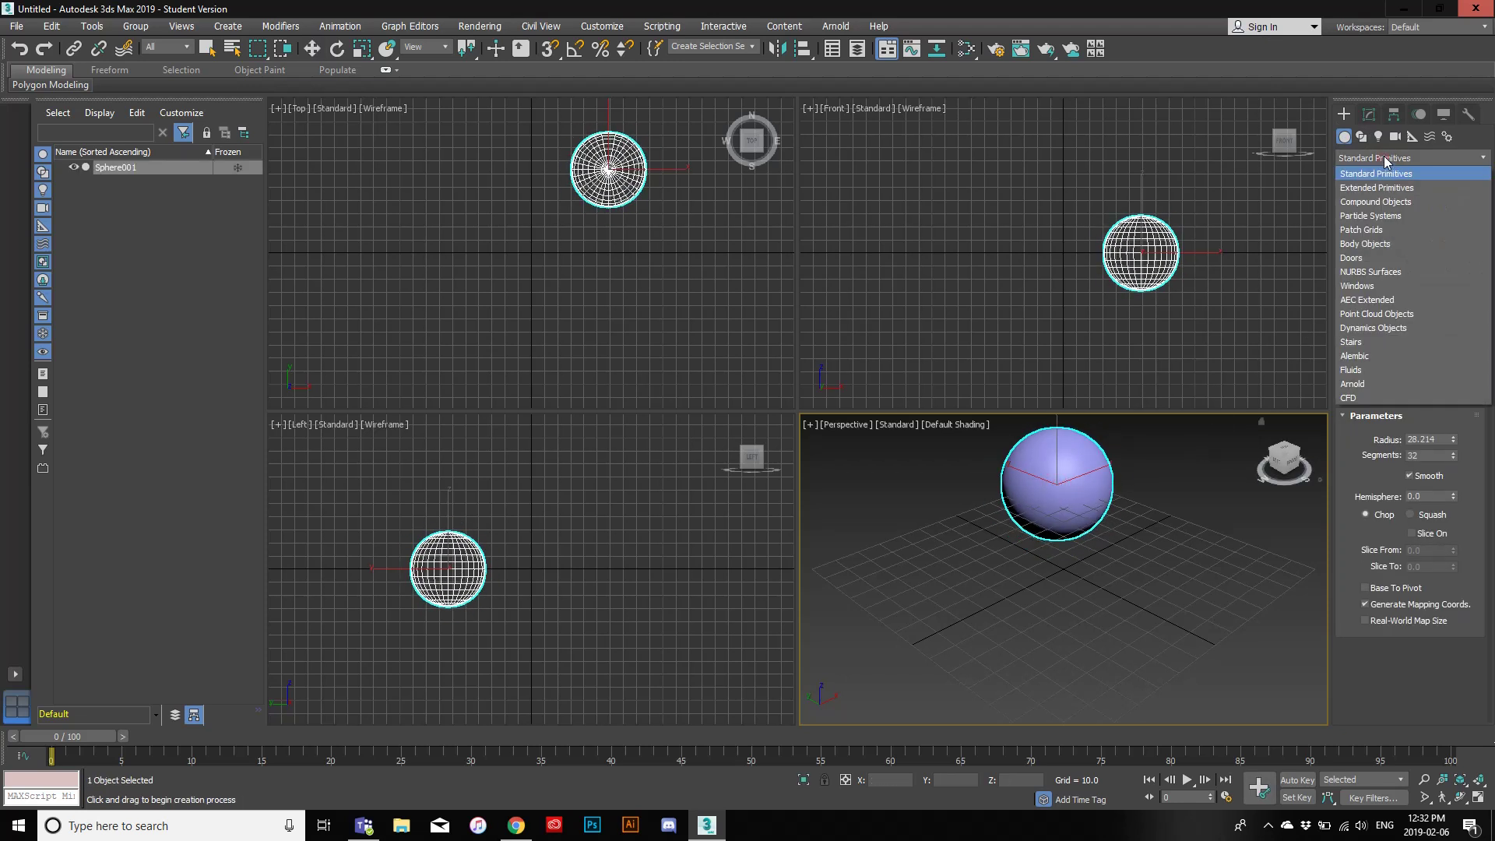
{"action": "left_click", "coordinate": [1369, 115]}
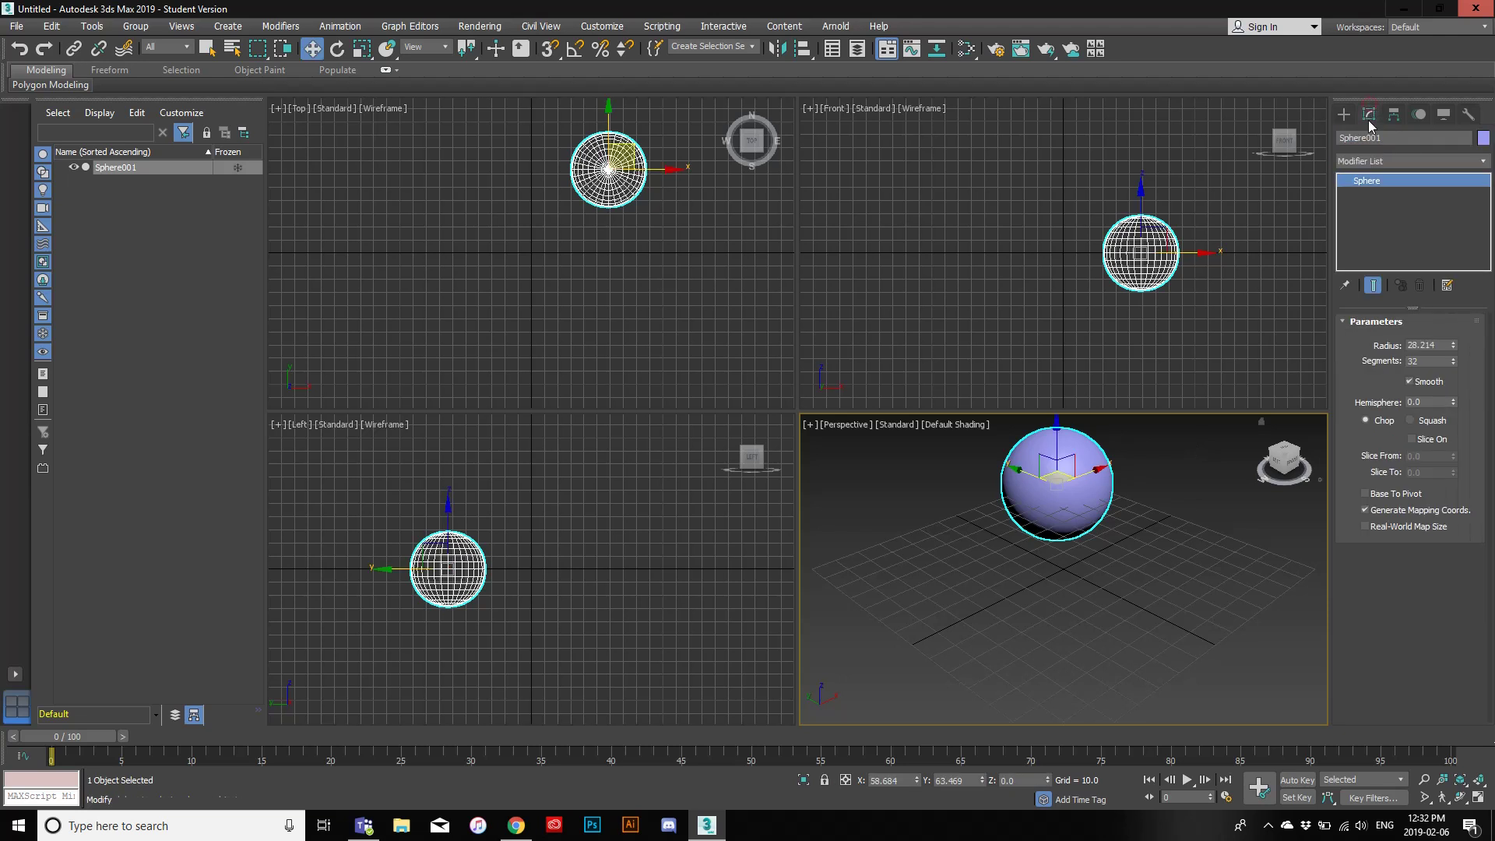
{"action": "left_click", "coordinate": [1386, 162]}
{"action": "type", "text": "squeeze"}
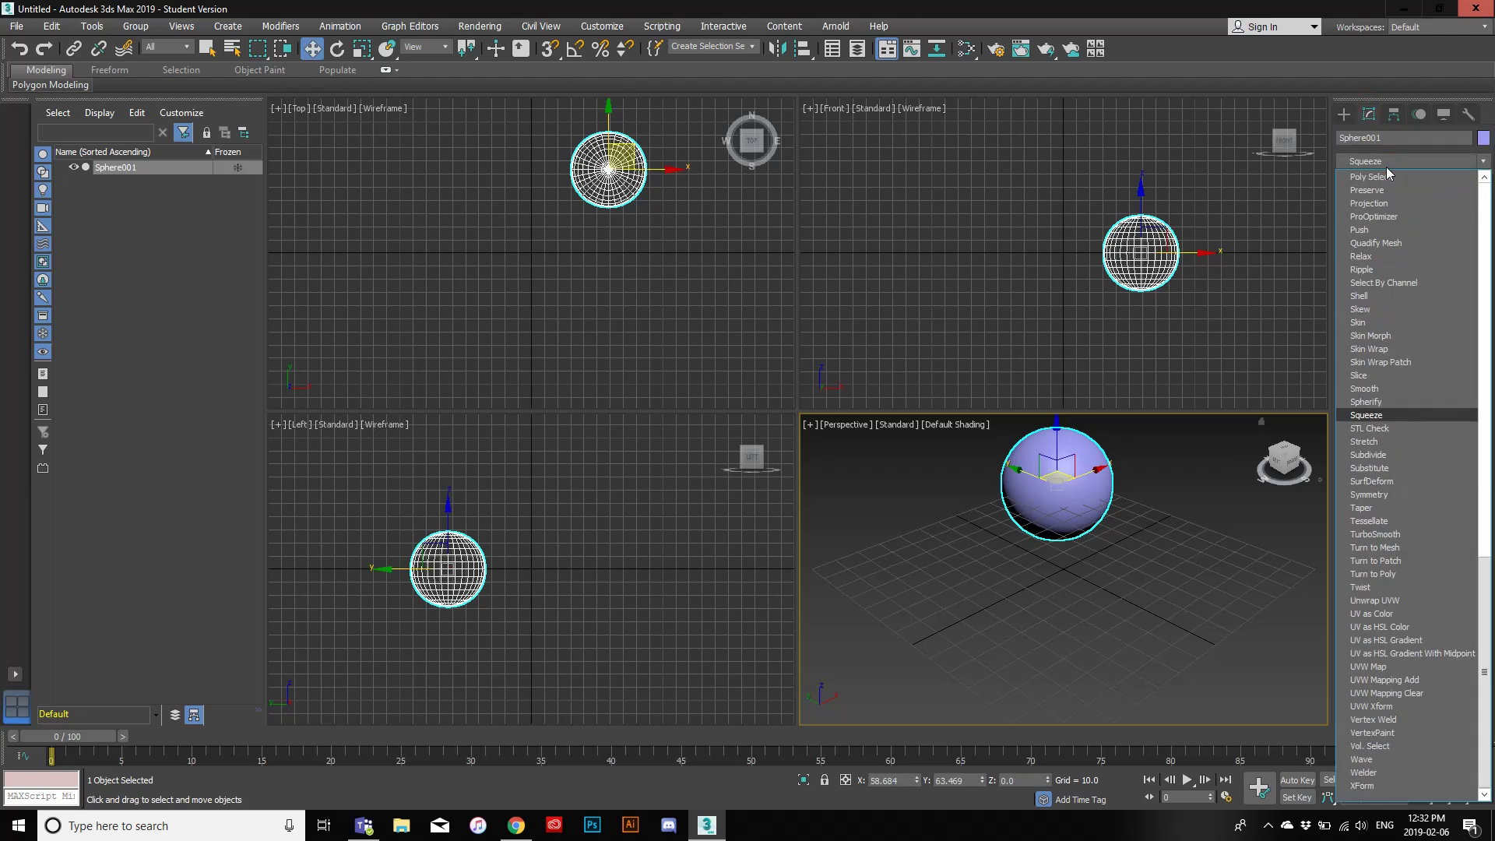
{"action": "key", "text": "Return"}
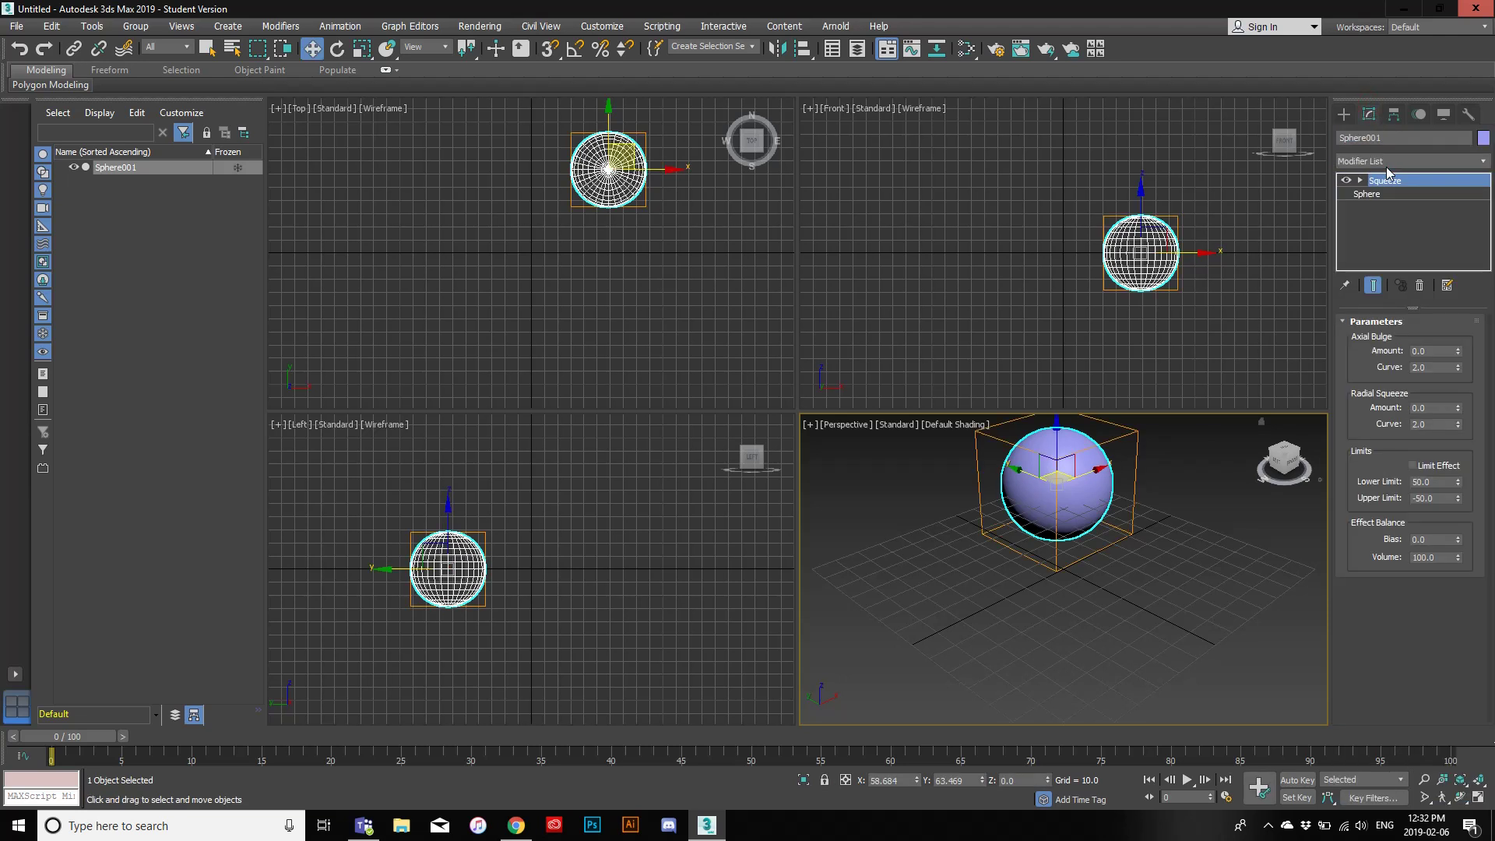
Step: Set the sphere's Axial Bulge amount to -1.22 and its Radial Squeeze amount to 0.17
{"action": "left_click", "coordinate": [1457, 349]}
{"action": "left_click_drag", "start_coordinate": [1457, 355], "coordinate": [1481, 426]}
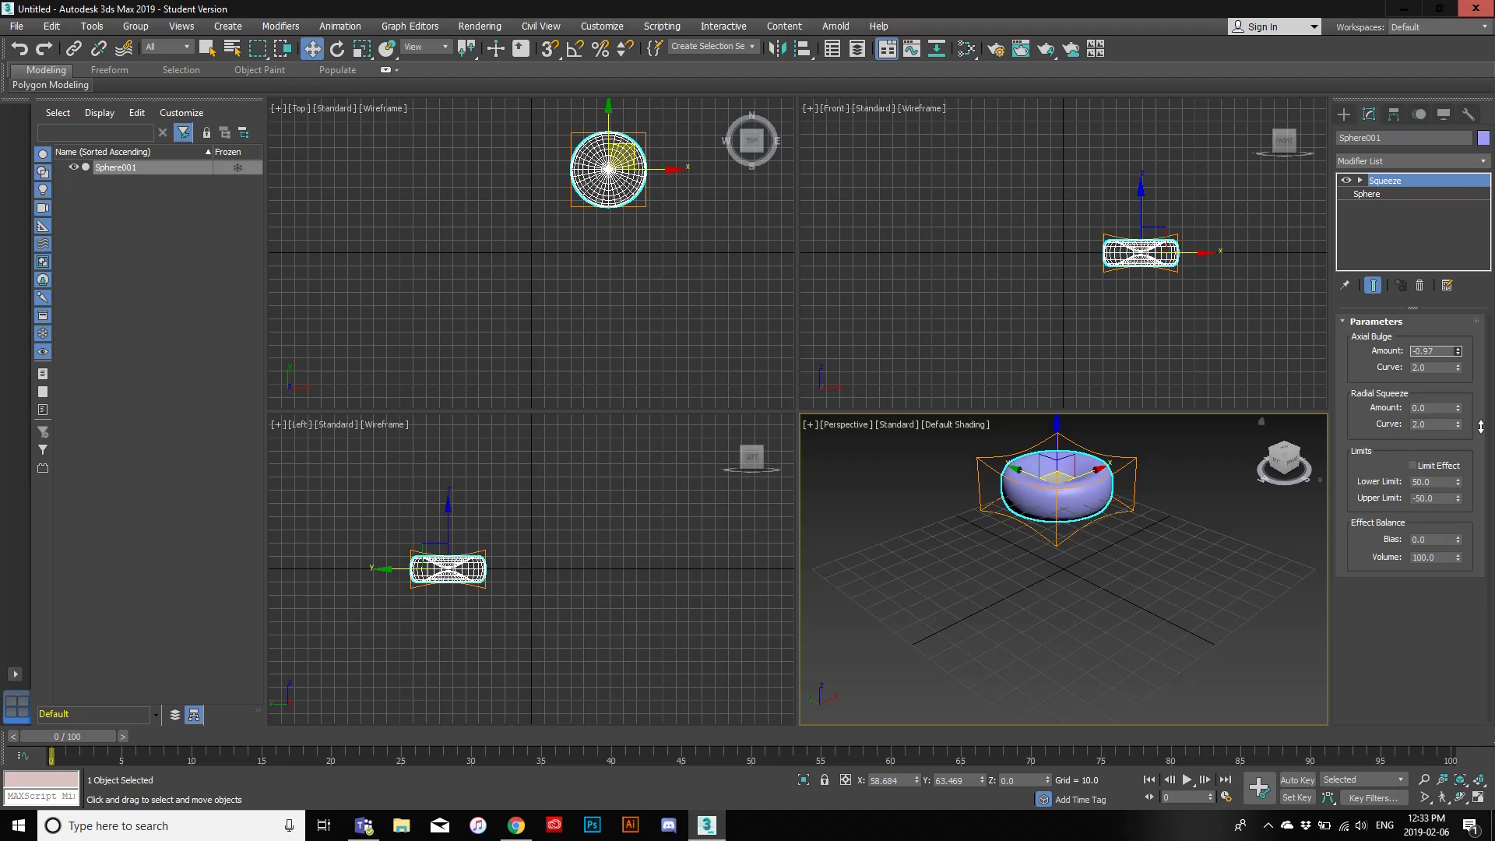
{"action": "mouse_move", "coordinate": [1481, 426]}
{"action": "left_mouse_down"}
{"action": "mouse_move", "coordinate": [1475, 388]}
{"action": "mouse_move", "coordinate": [1477, 451]}
{"action": "mouse_move", "coordinate": [1461, 254]}
{"action": "mouse_move", "coordinate": [1473, 440]}
{"action": "left_mouse_up"}
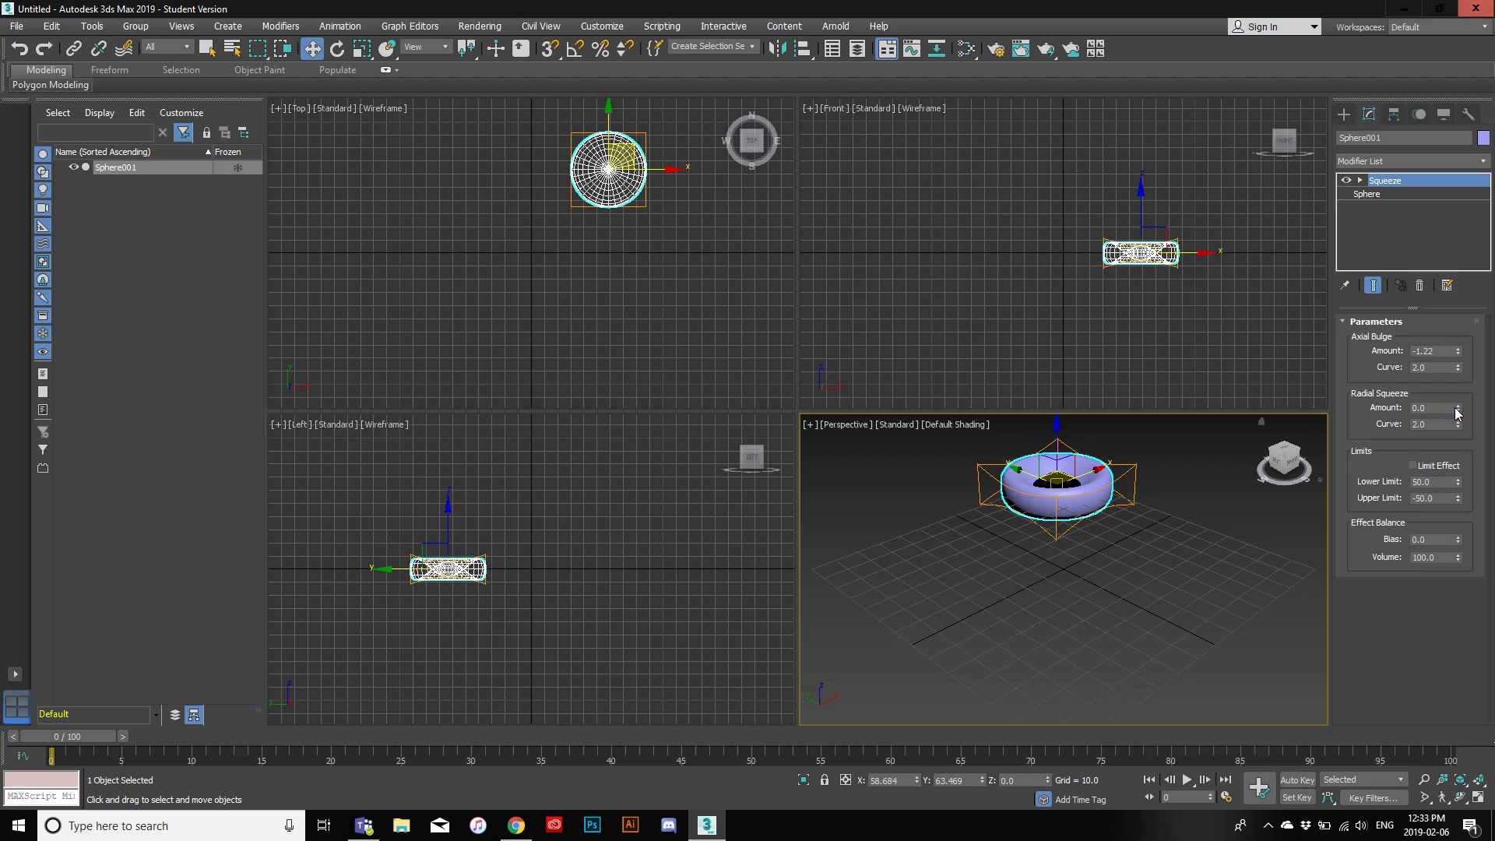
{"action": "left_click_drag", "start_coordinate": [1458, 407], "coordinate": [1487, 436]}
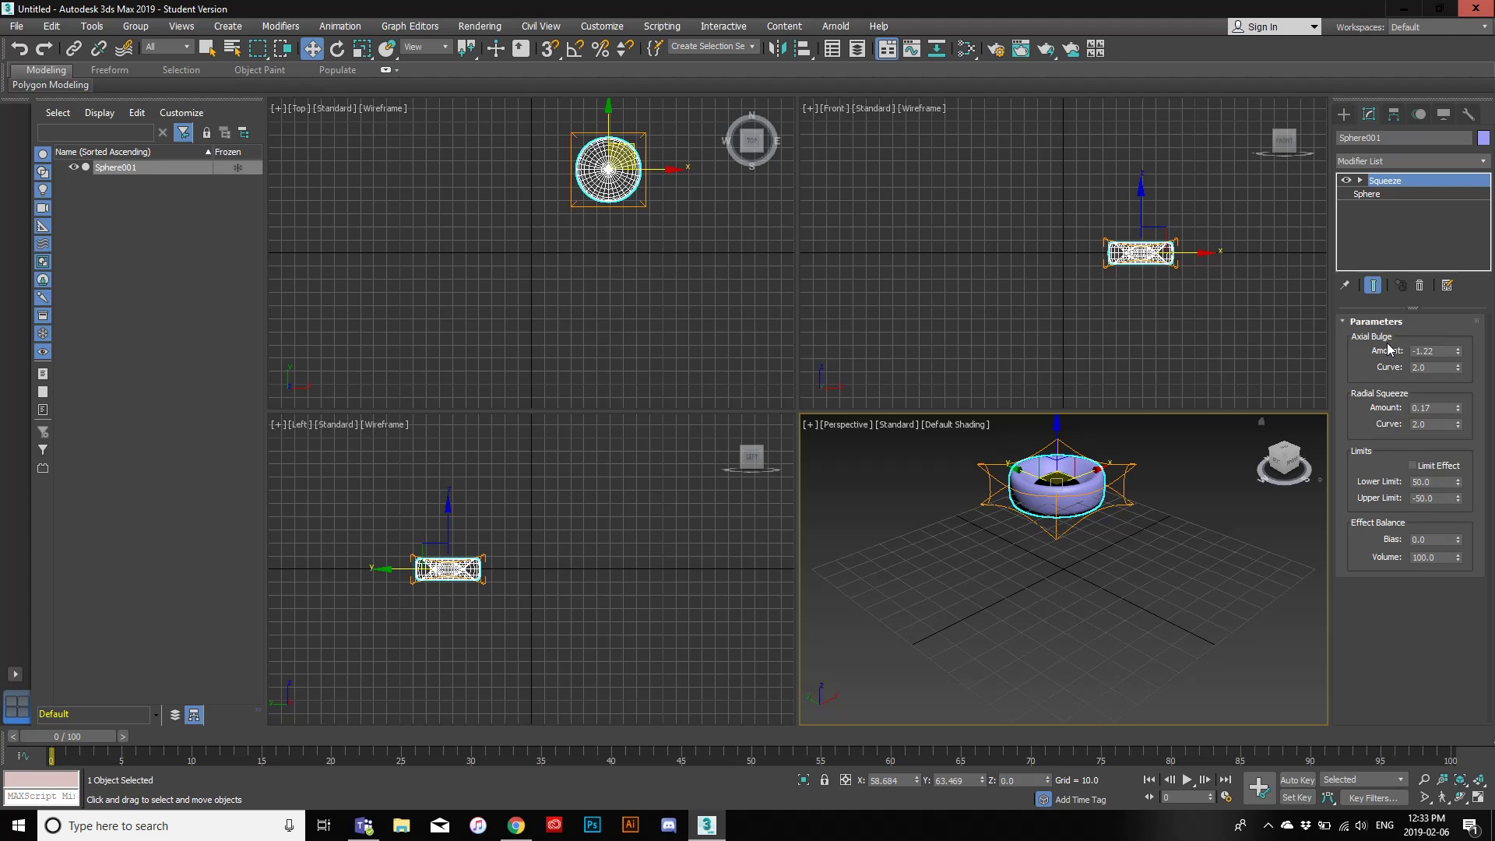
Step: Delete the squeezed sphere and create a new sphere with a radius of about 36 at the back of the Perspective grid
{"action": "key", "text": "Delete"}
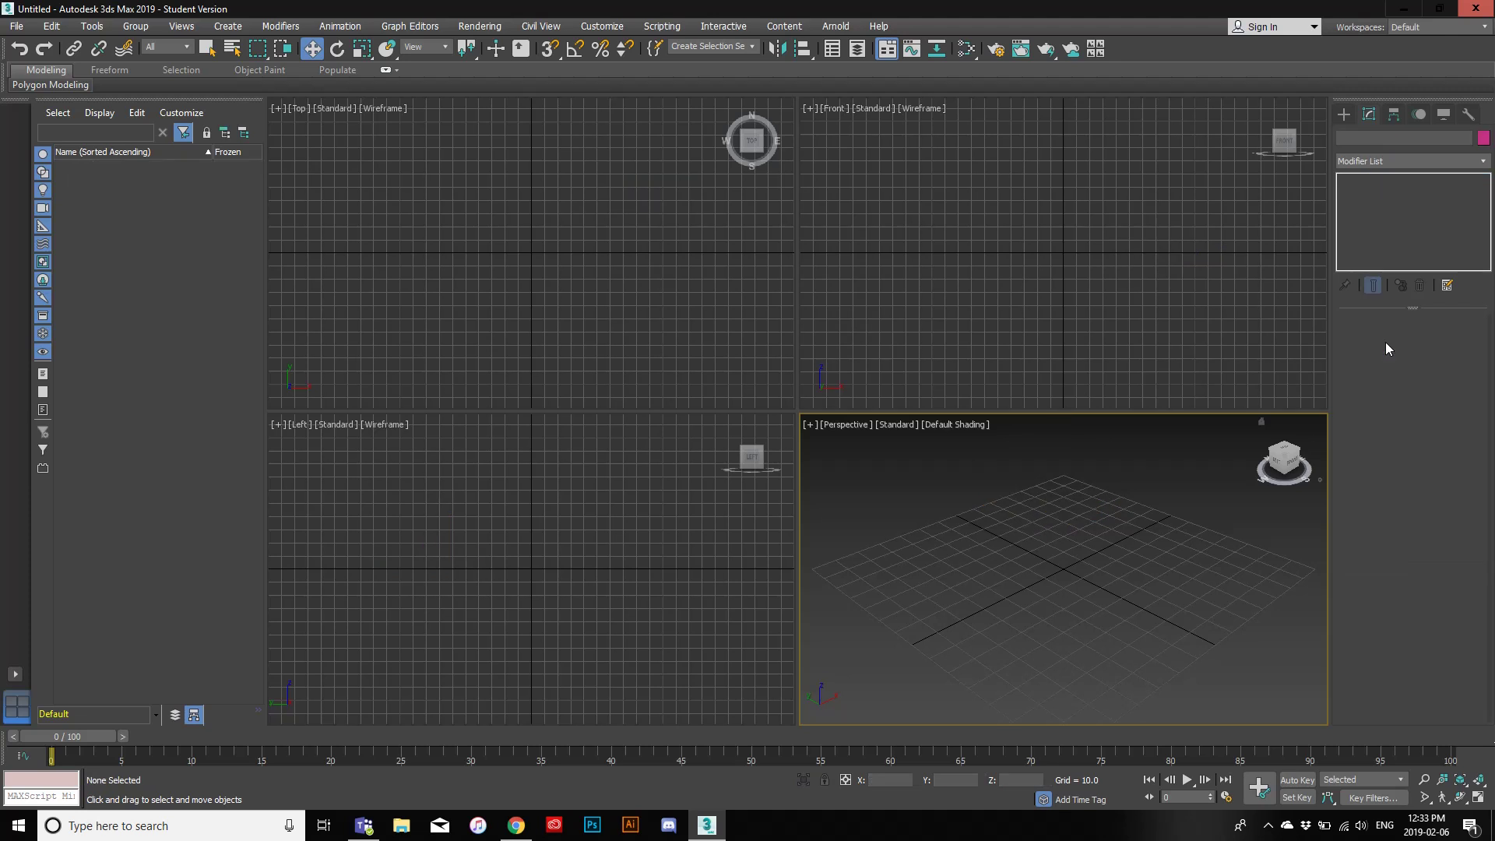
{"action": "left_click", "coordinate": [1345, 115]}
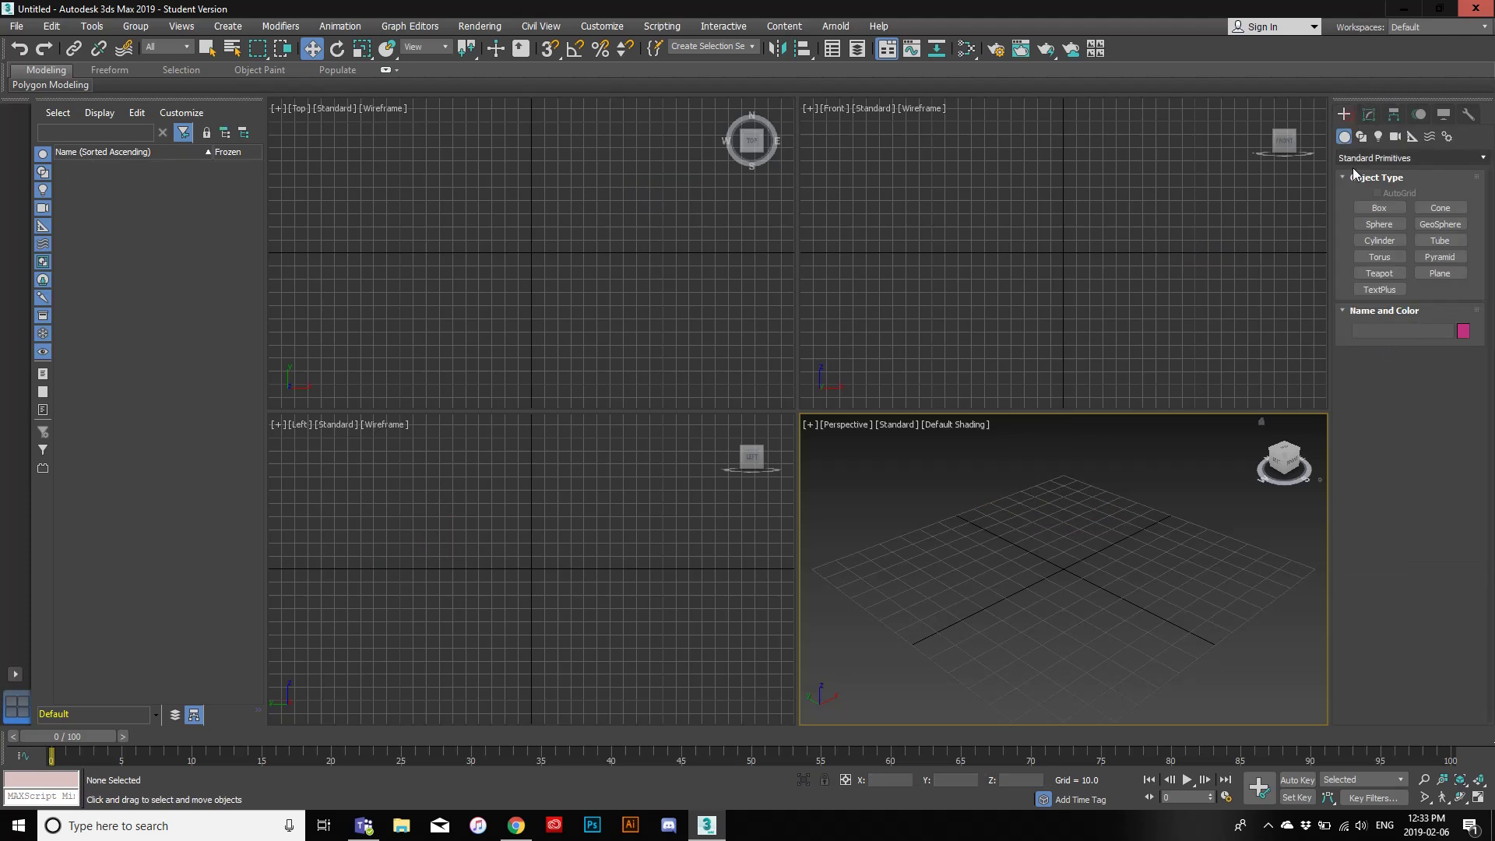
{"action": "left_click", "coordinate": [1364, 223]}
{"action": "left_click_drag", "start_coordinate": [1020, 495], "coordinate": [1035, 524]}
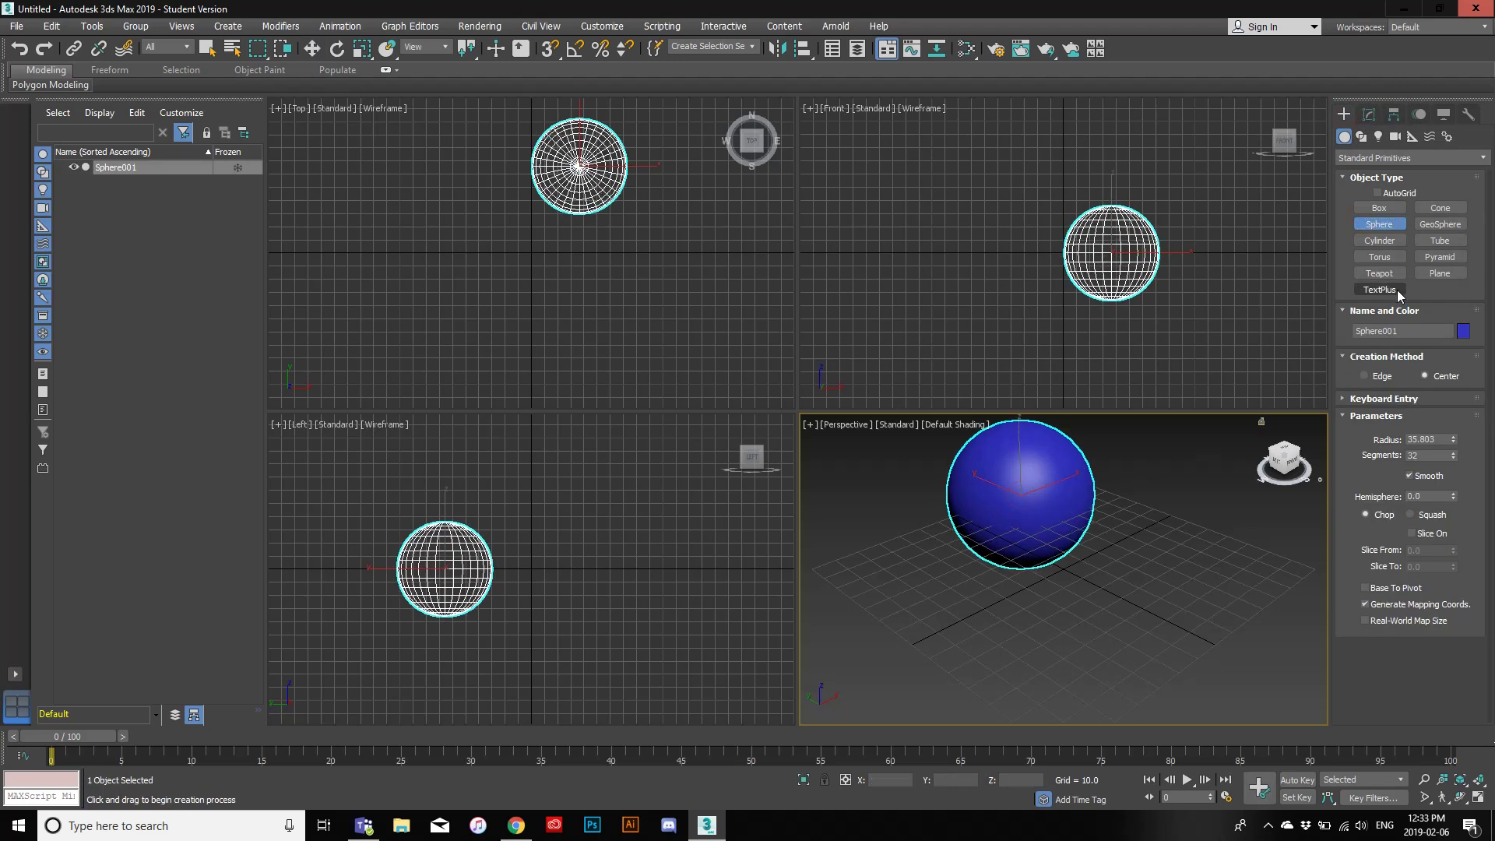
Step: Apply a Relax modifier to the new sphere
{"action": "left_click", "coordinate": [1455, 159]}
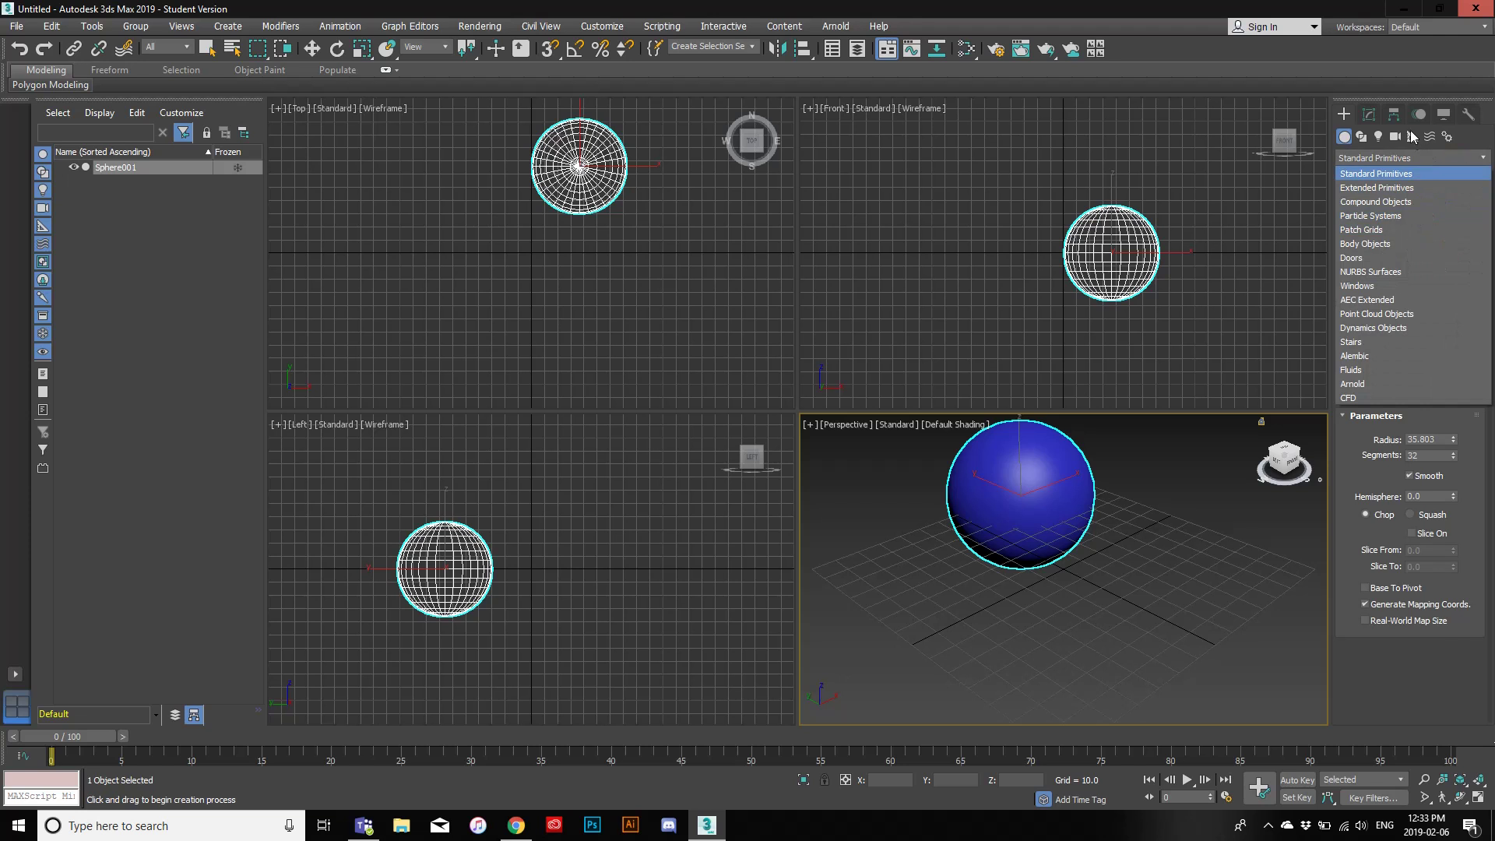
{"action": "left_click", "coordinate": [1369, 114]}
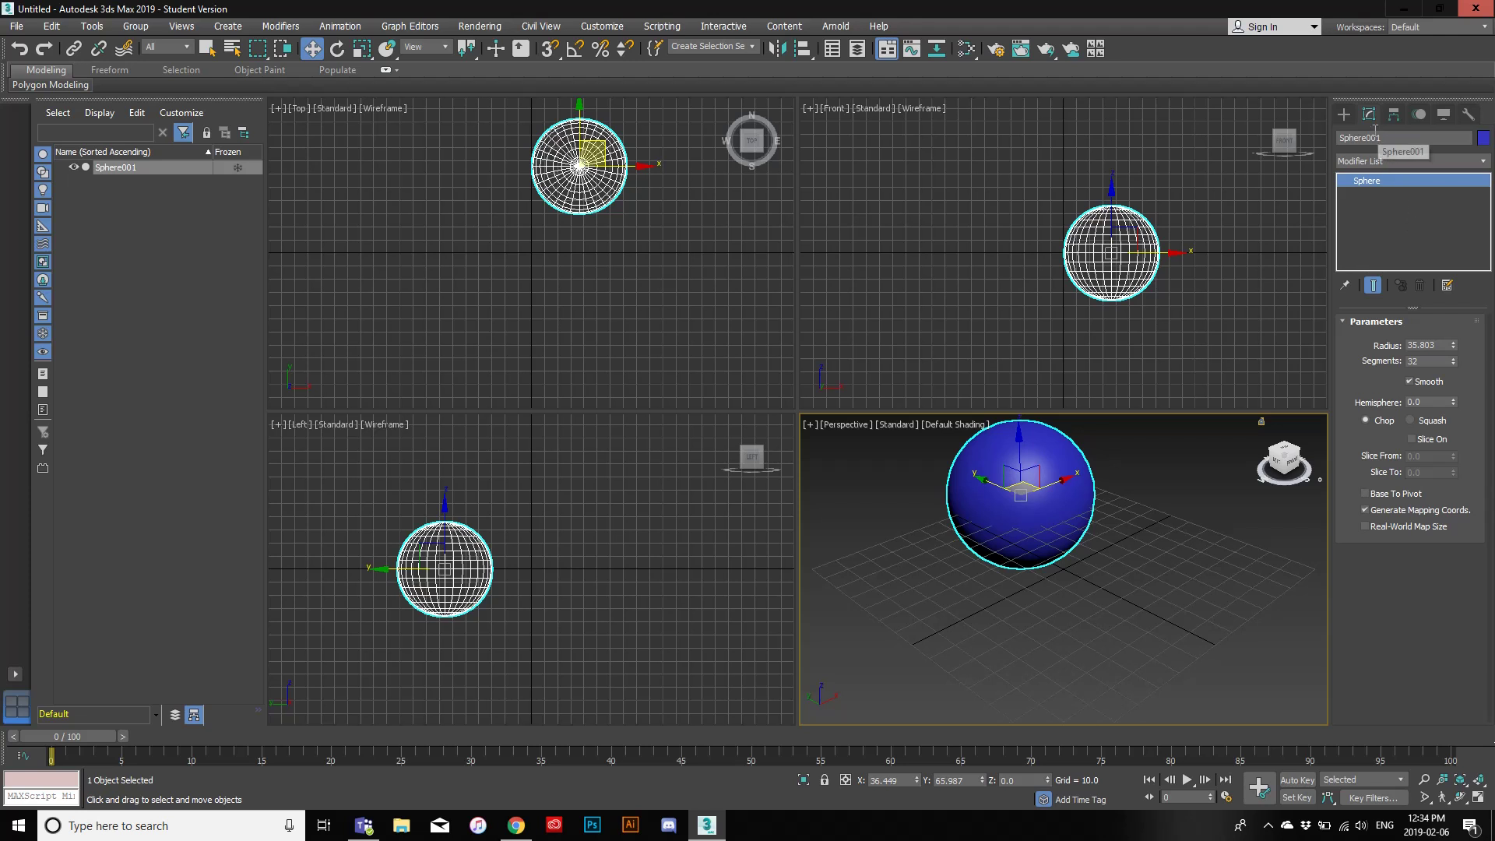
{"action": "left_click", "coordinate": [1380, 162]}
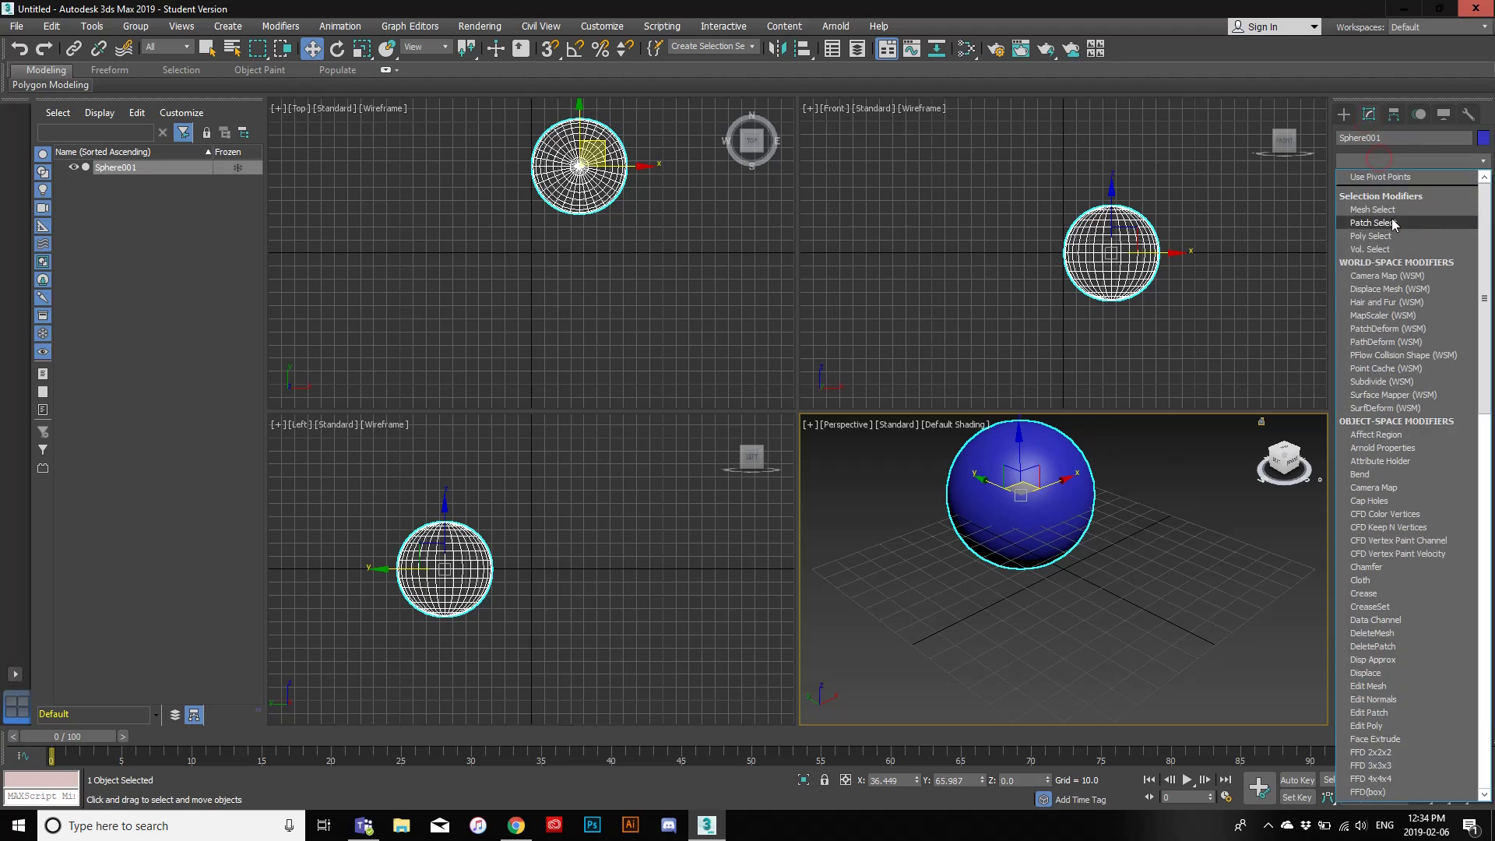
{"action": "scroll", "coordinate": [1394, 225], "scroll_direction": "down", "scroll_amount": 10}
{"action": "key", "text": "Return"}
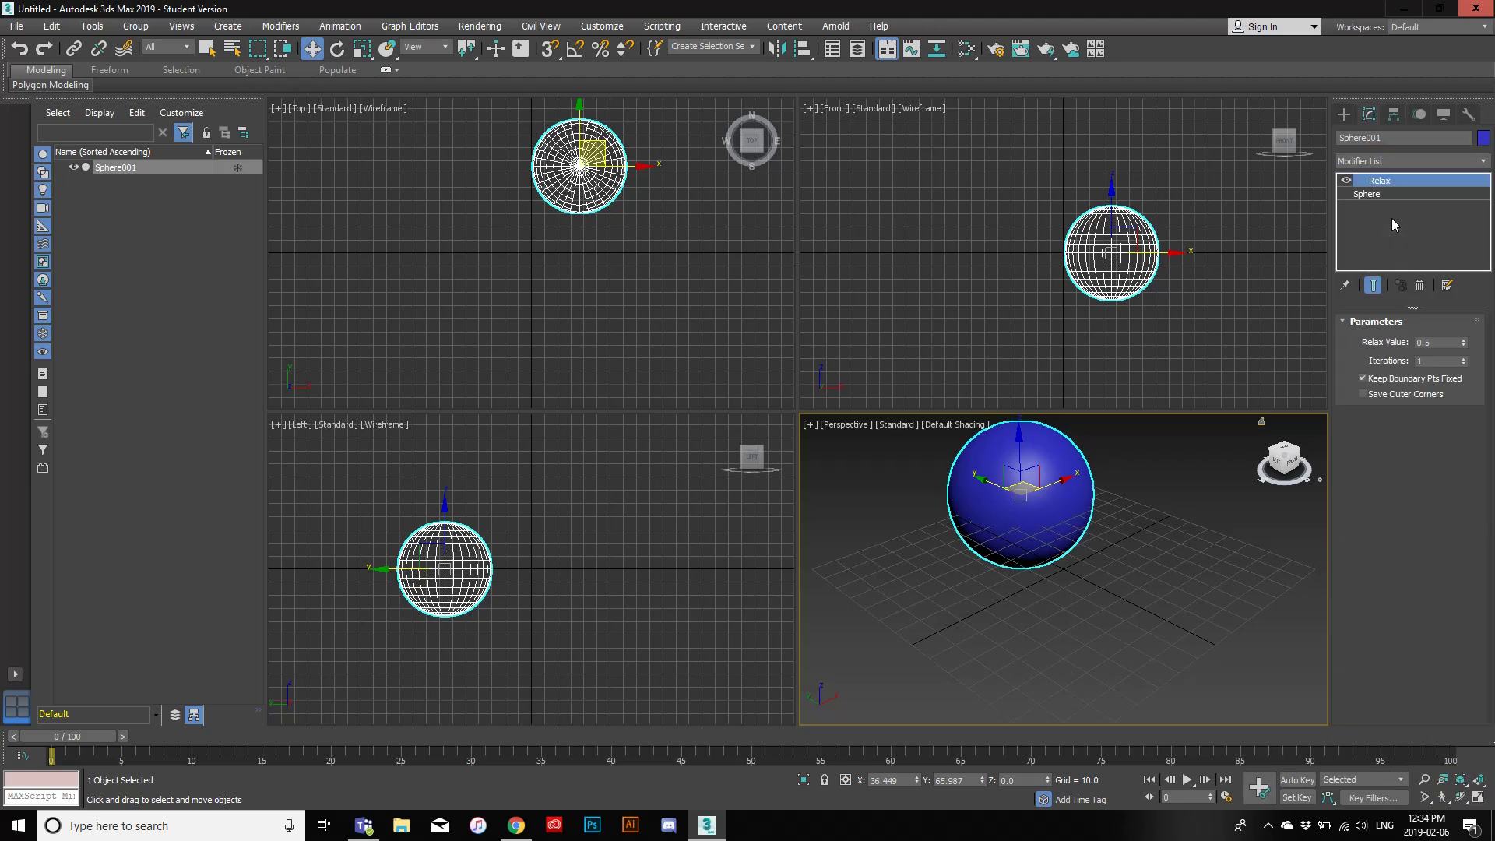
Step: Set the Relax Value to 1.0 with 46 iterations, and move the relaxed sphere closer to the centre of the Perspective grid
{"action": "left_click_drag", "start_coordinate": [1465, 345], "coordinate": [1472, 308]}
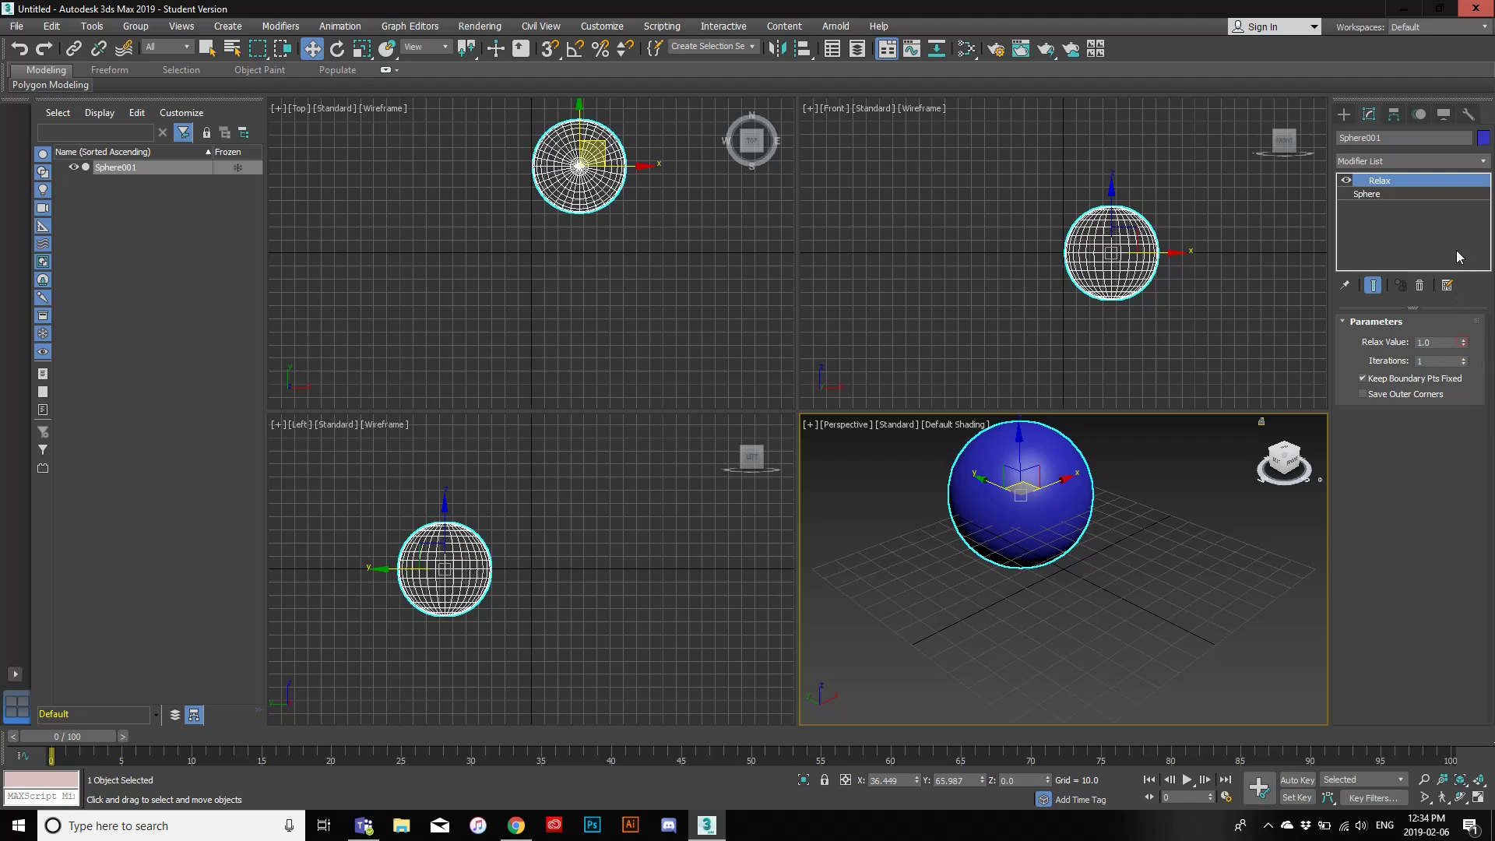
{"action": "left_click_drag", "start_coordinate": [1464, 360], "coordinate": [1437, 327]}
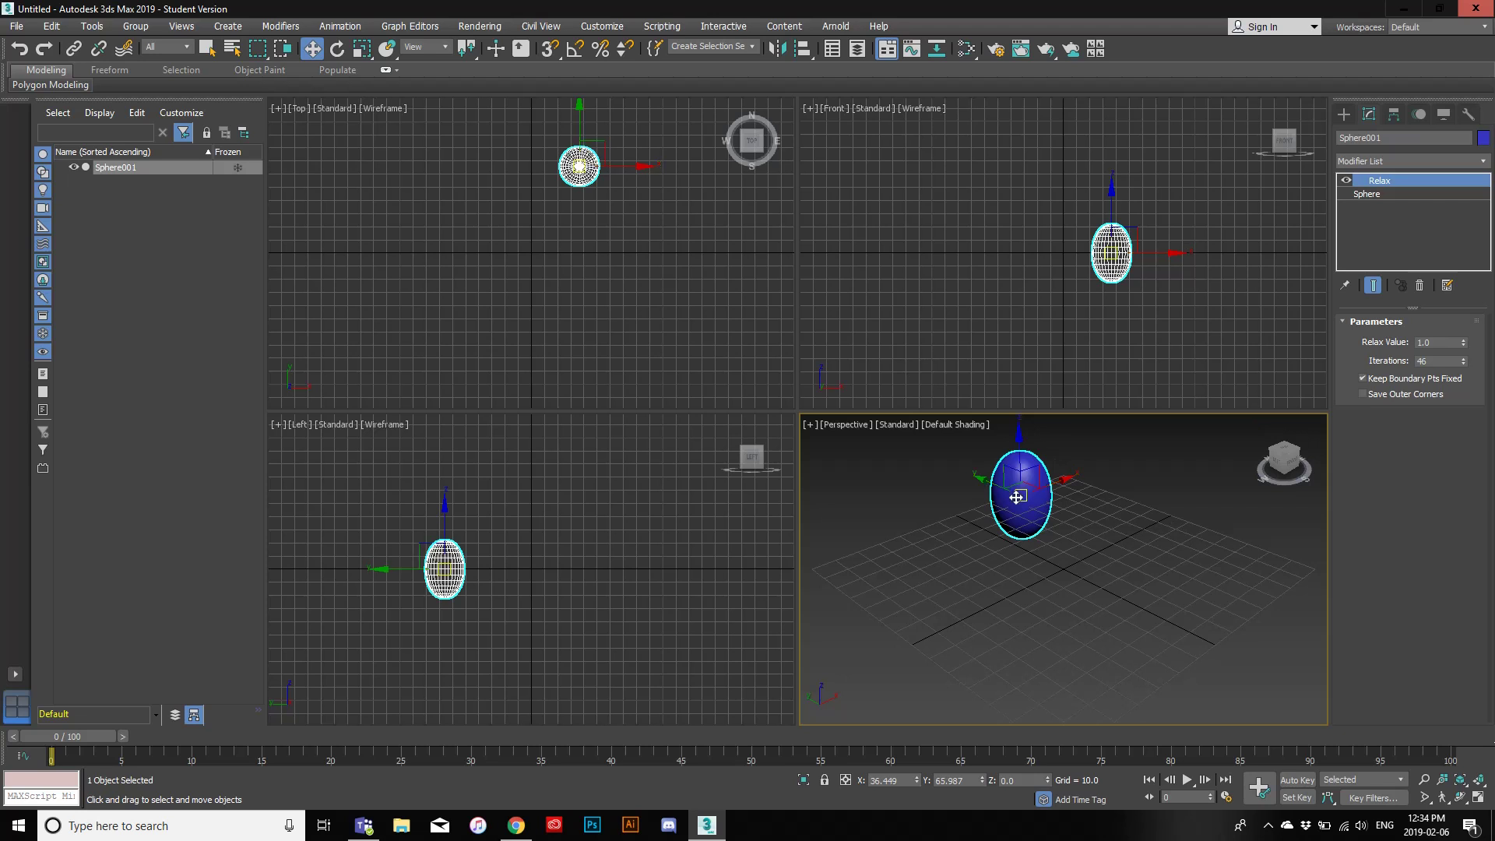
{"action": "left_click_drag", "start_coordinate": [999, 481], "coordinate": [1076, 520]}
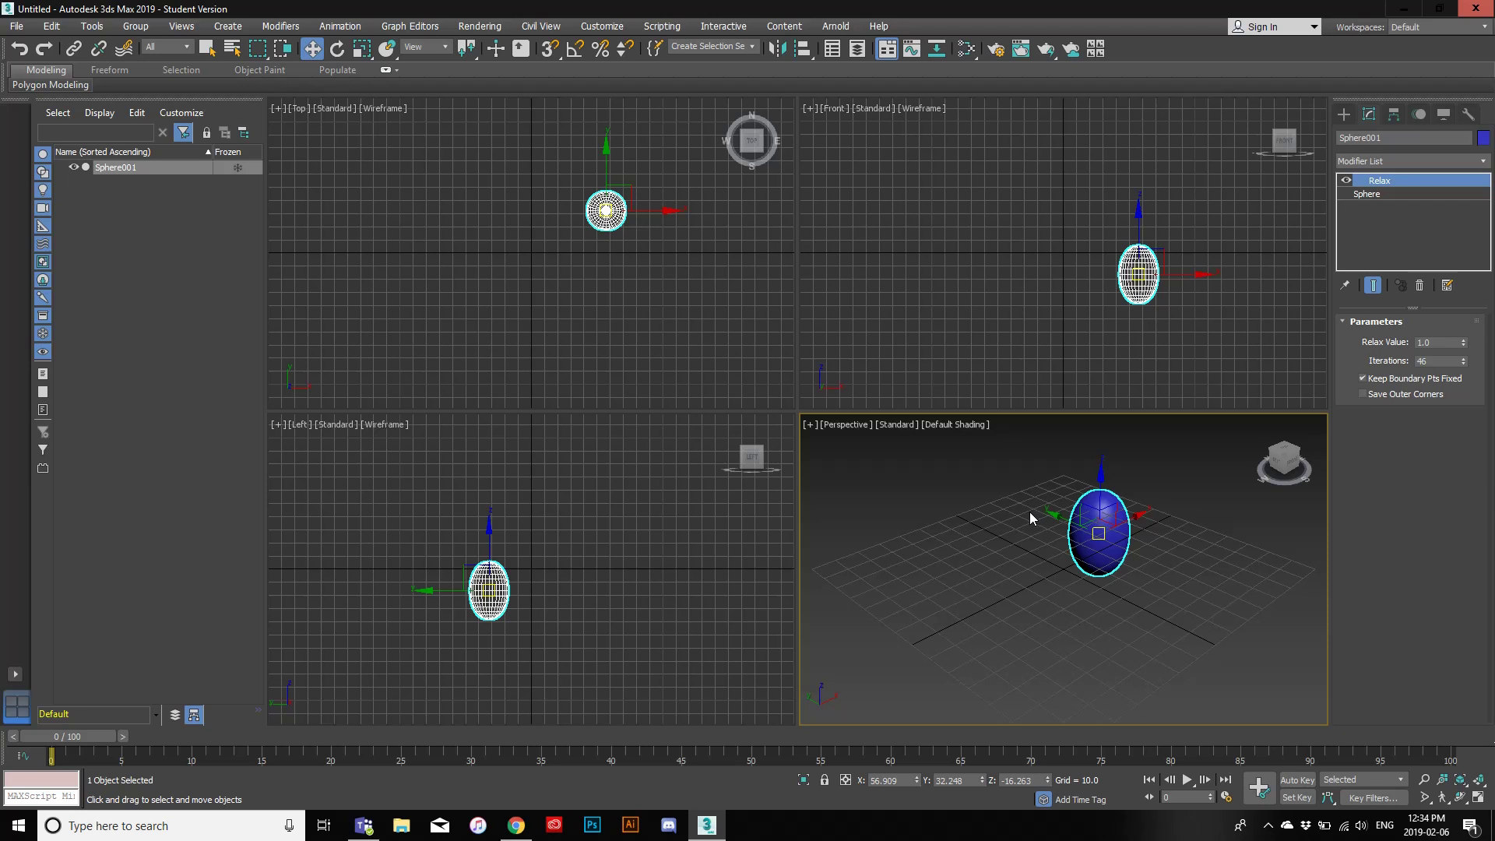
Step: Add a Squeeze modifier above the Relax modifier on the sphere
{"action": "left_click", "coordinate": [1346, 114]}
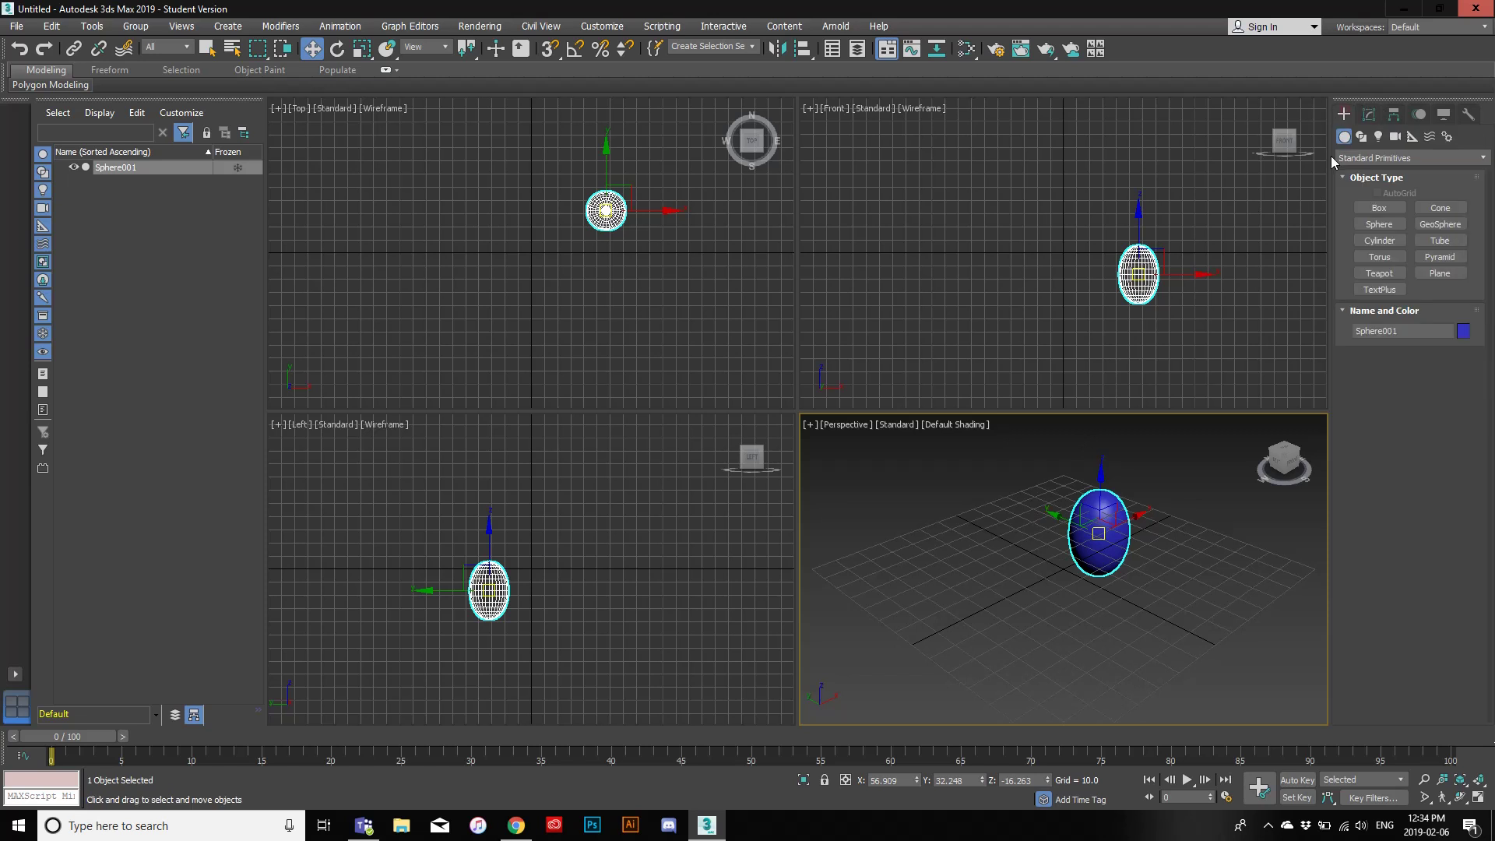
{"action": "left_click", "coordinate": [1369, 115]}
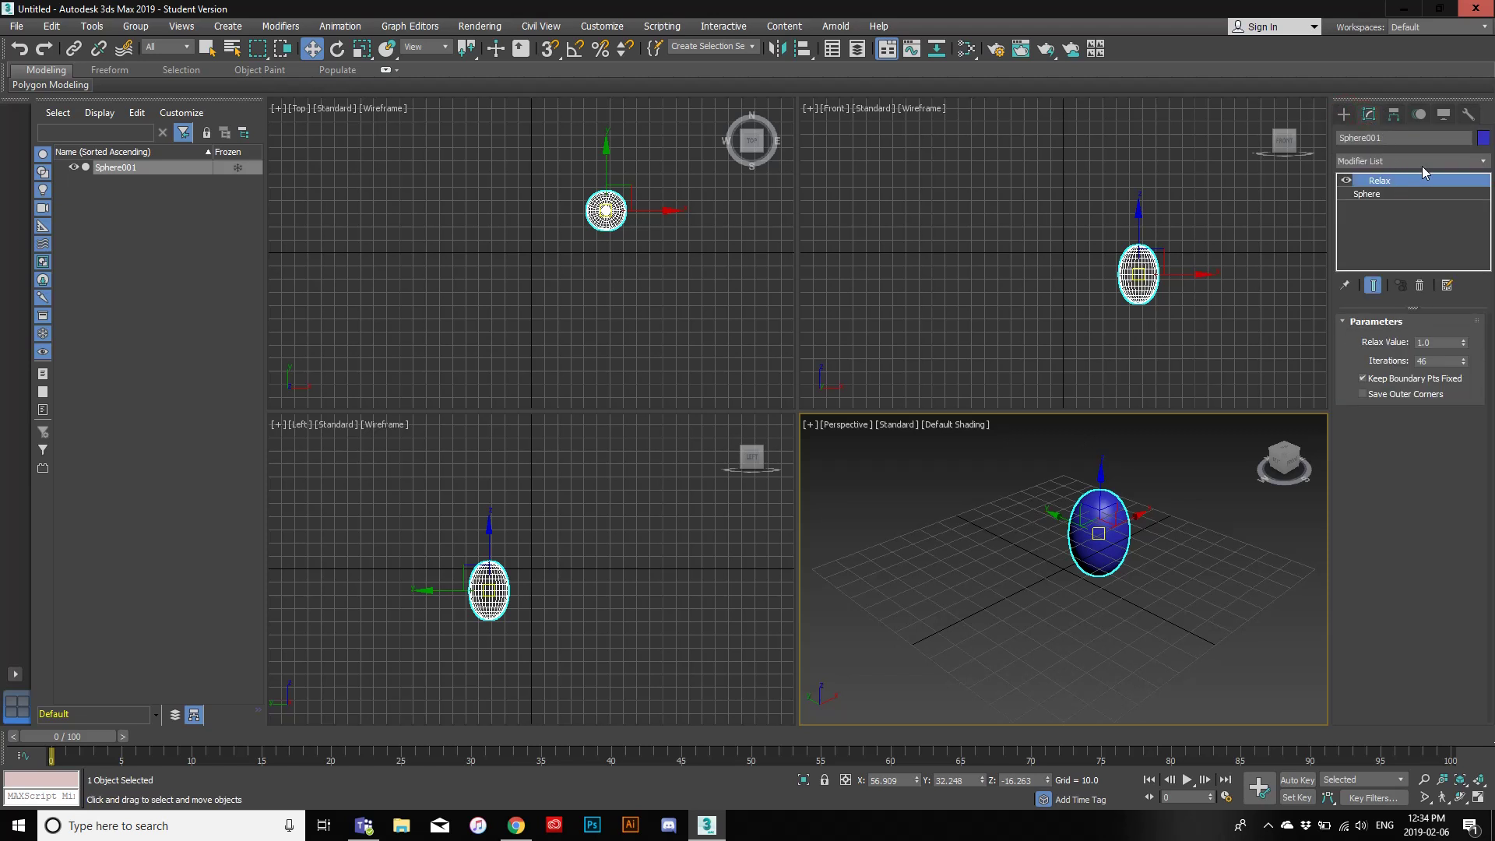
{"action": "left_click", "coordinate": [1422, 163]}
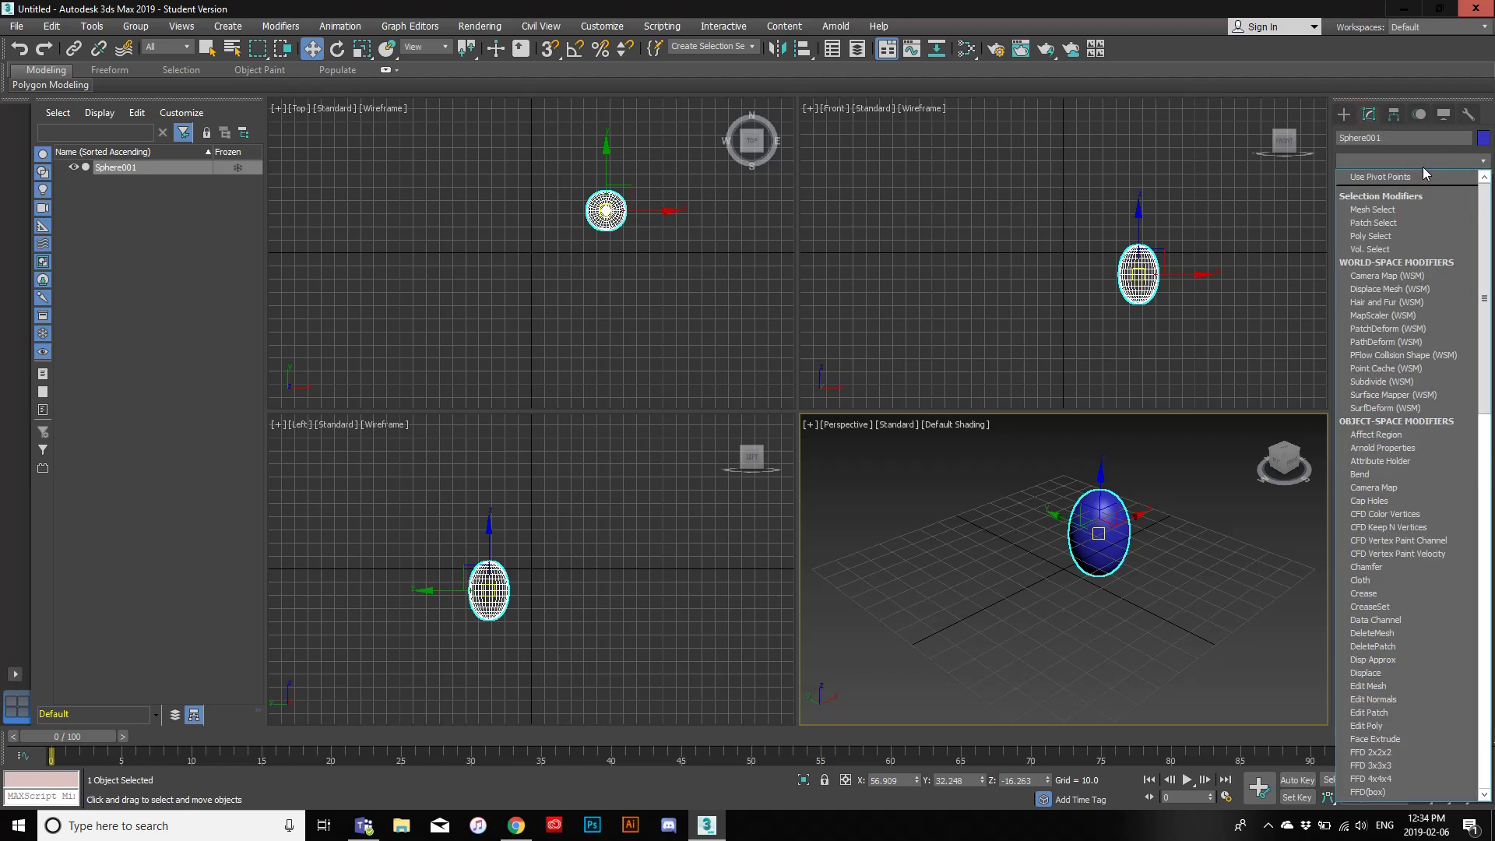
{"action": "scroll", "coordinate": [1423, 167], "scroll_direction": "down", "scroll_amount": 5}
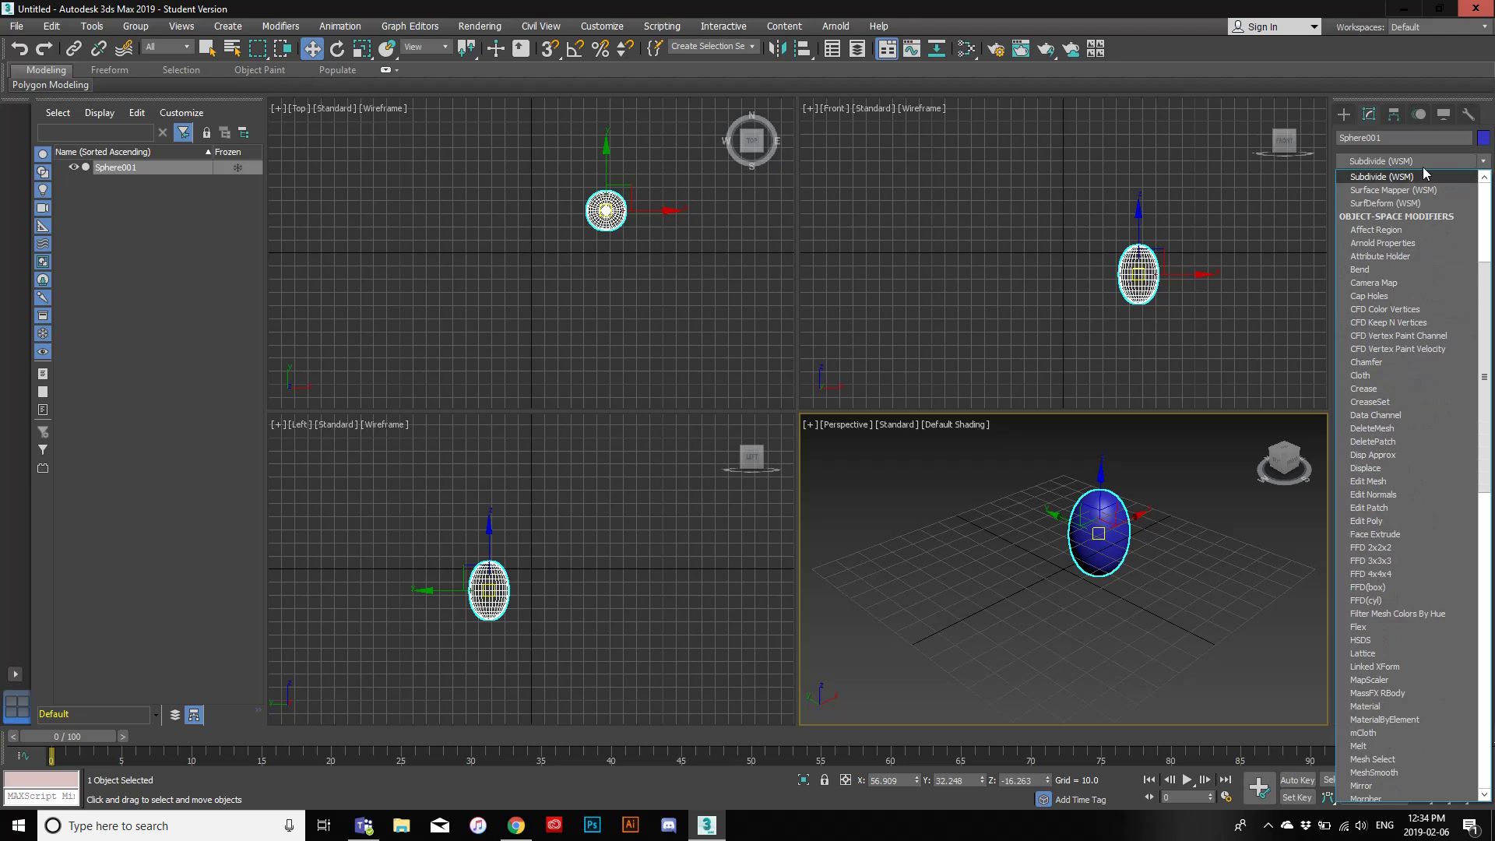
{"action": "scroll", "coordinate": [1423, 167], "scroll_direction": "down", "scroll_amount": 15}
{"action": "type", "text": "sq"}
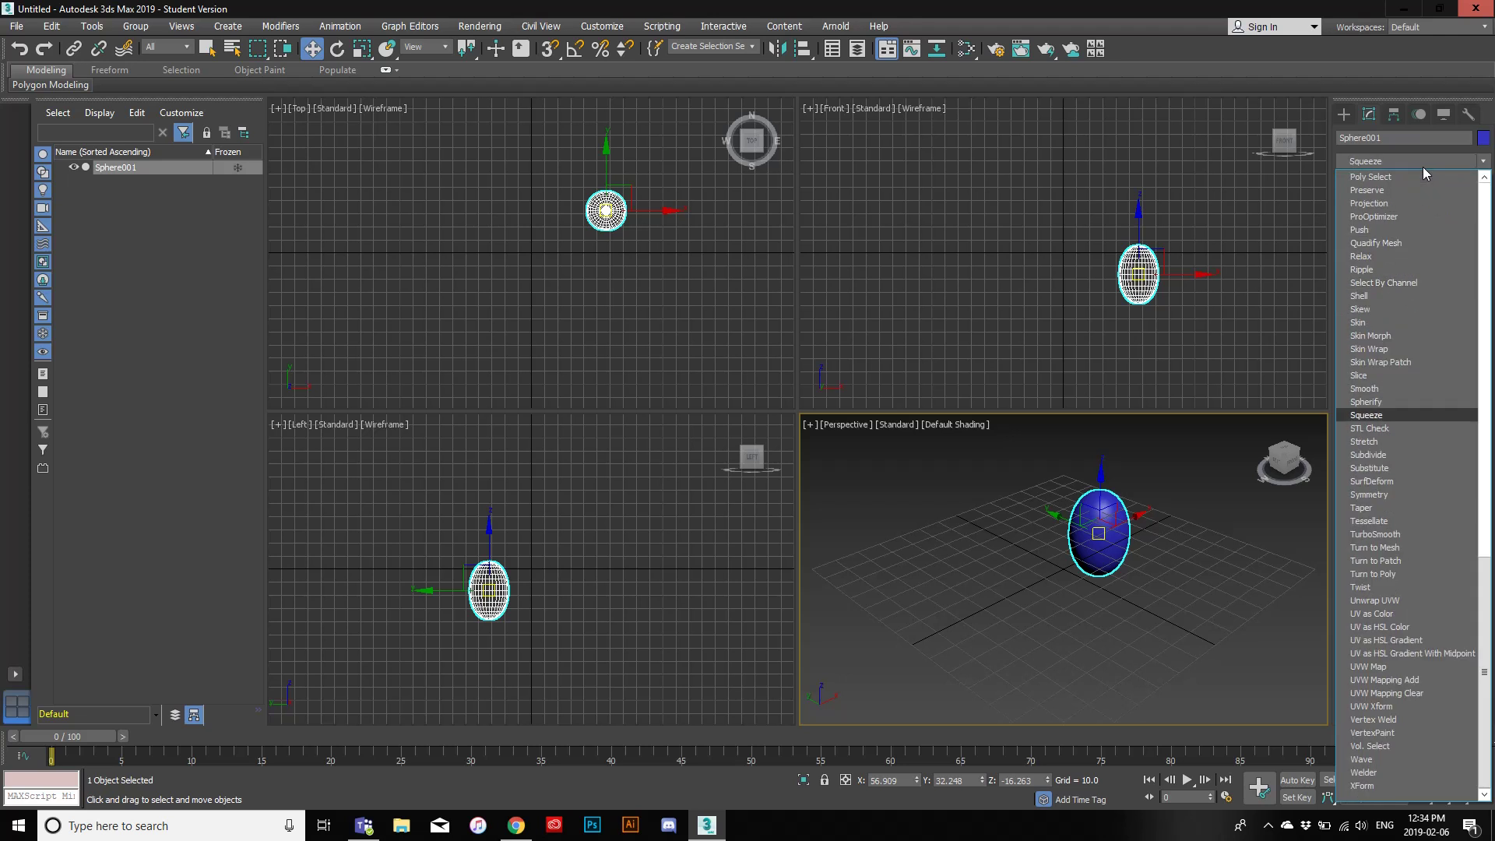
{"action": "key", "text": "Return"}
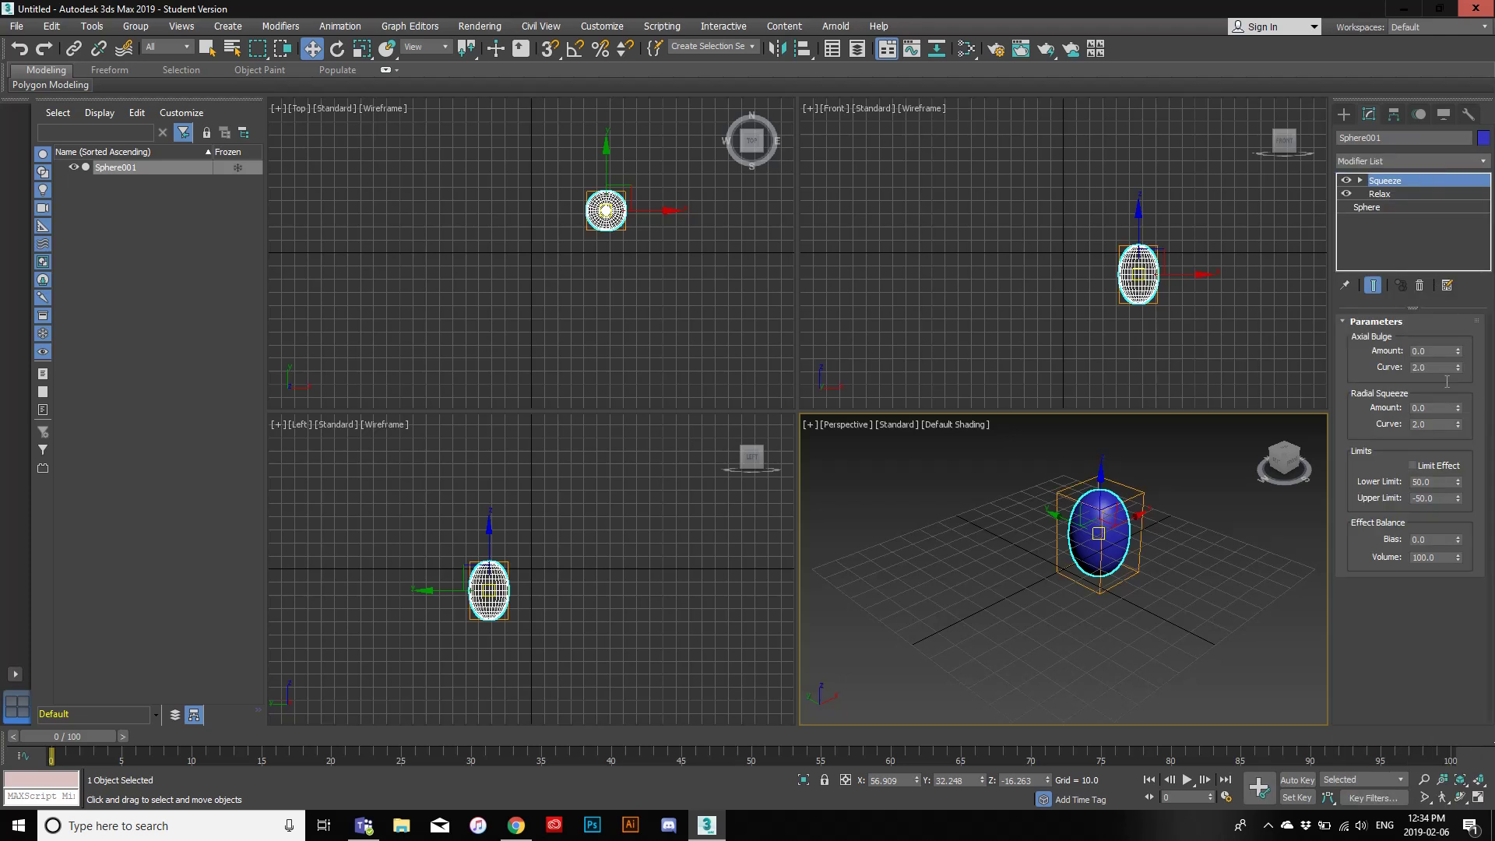
Step: Set the Squeeze modifier's Axial Bulge amount to 1.64 and curve to 3.84, and its Radial Squeeze amount to 3.22
{"action": "left_click_drag", "start_coordinate": [1458, 351], "coordinate": [101, 221]}
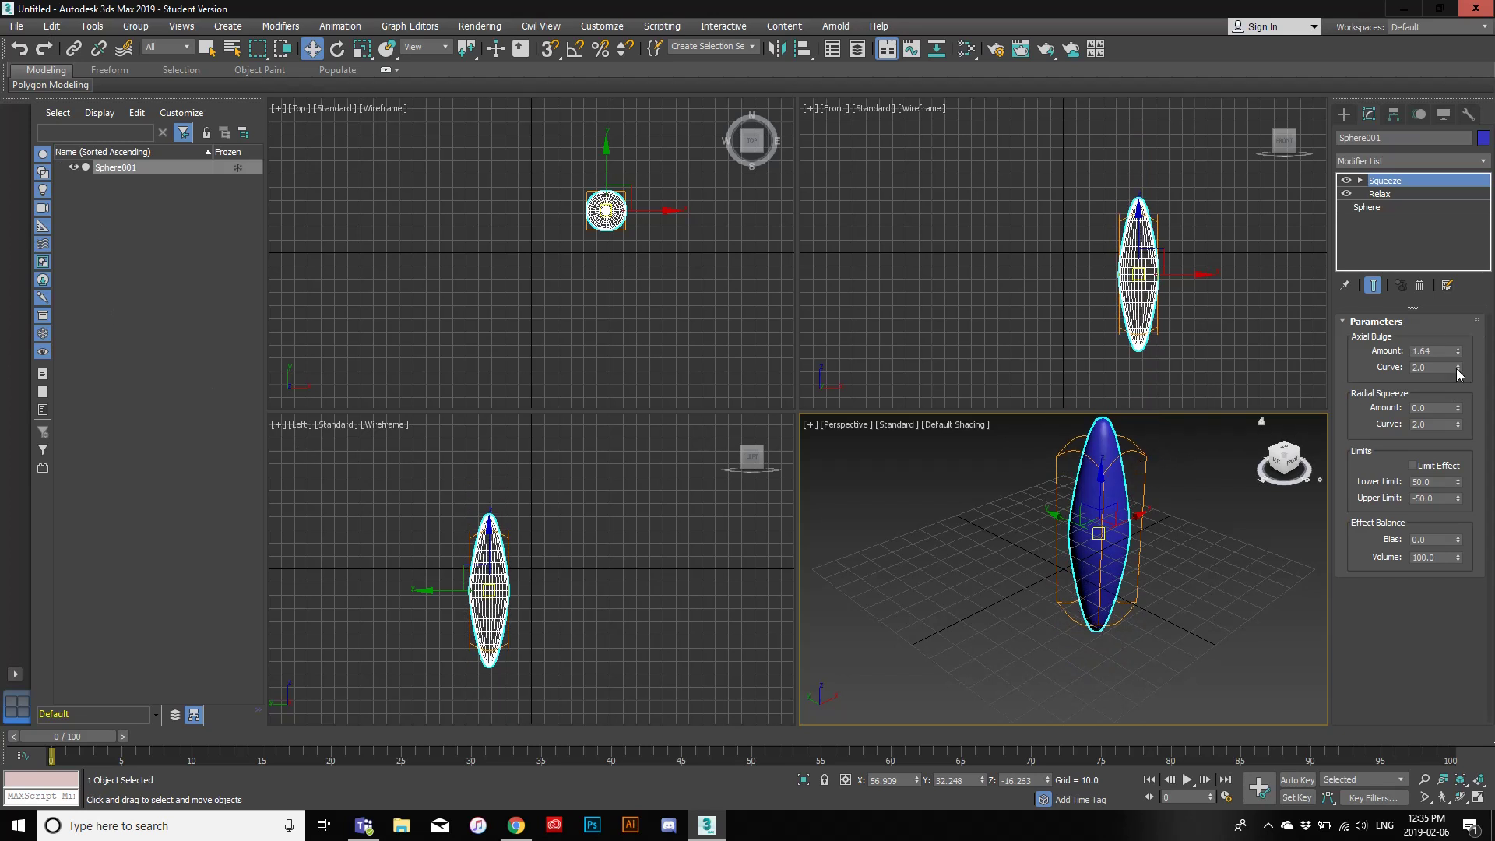
{"action": "left_click_drag", "start_coordinate": [1458, 371], "coordinate": [1428, 231]}
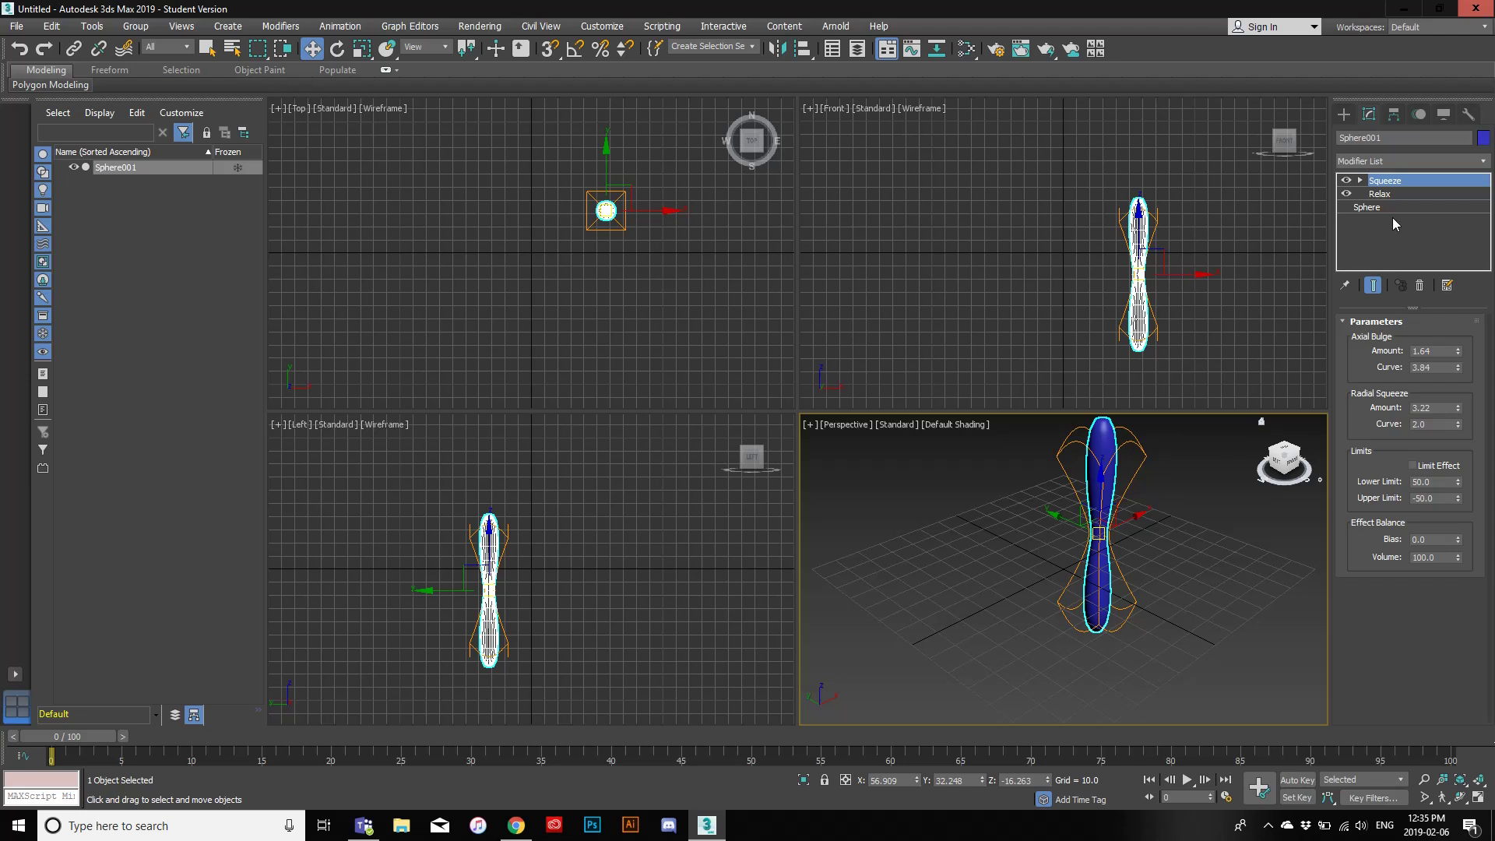
Step: Delete the sphere and create a cylinder about 34 in radius and 30 high at the back of the Perspective grid
{"action": "key", "text": "Delete"}
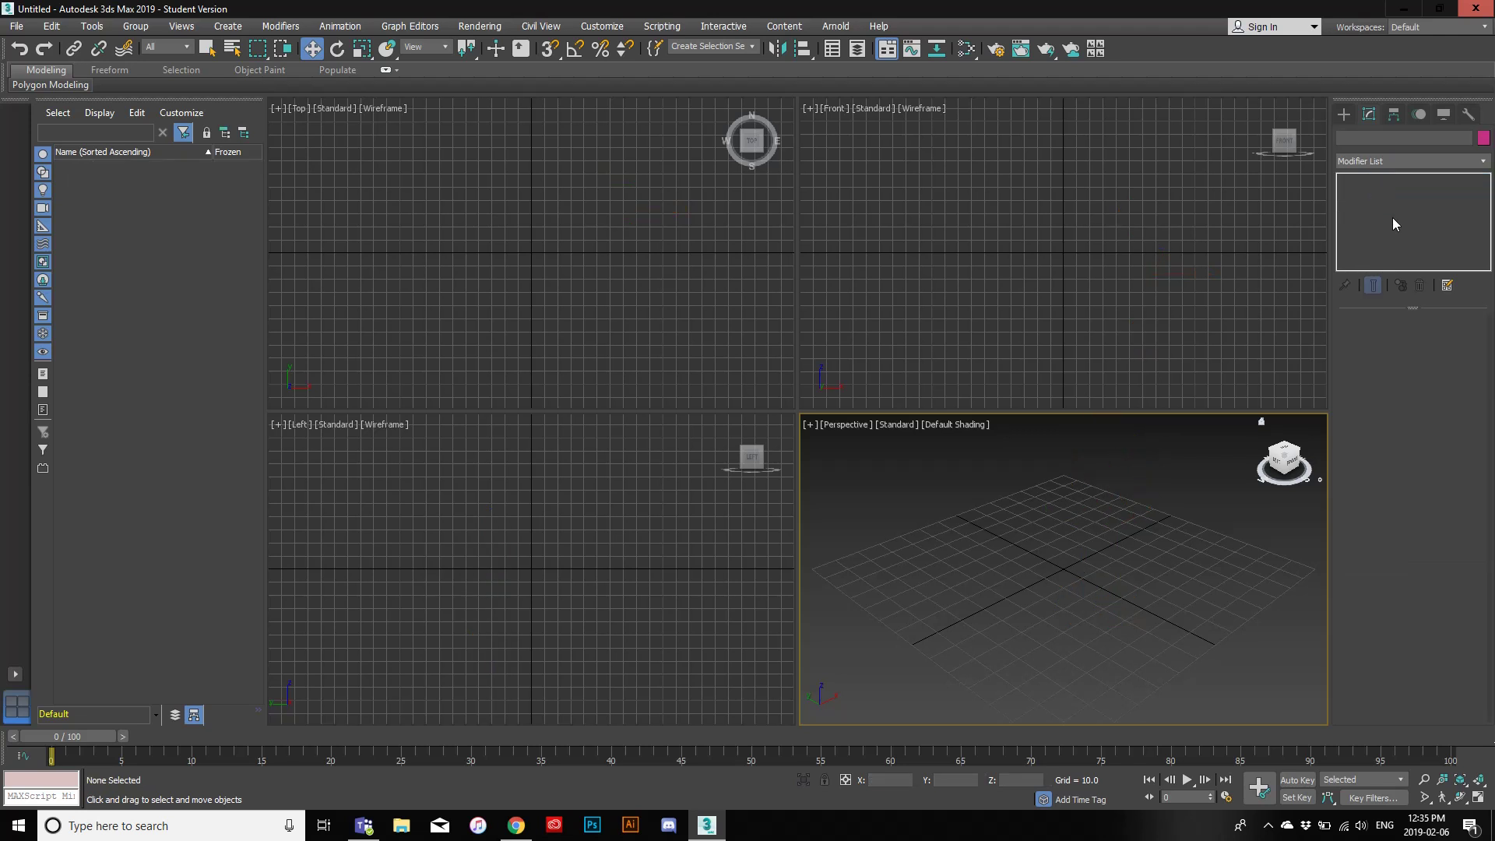
{"action": "left_click", "coordinate": [1343, 114]}
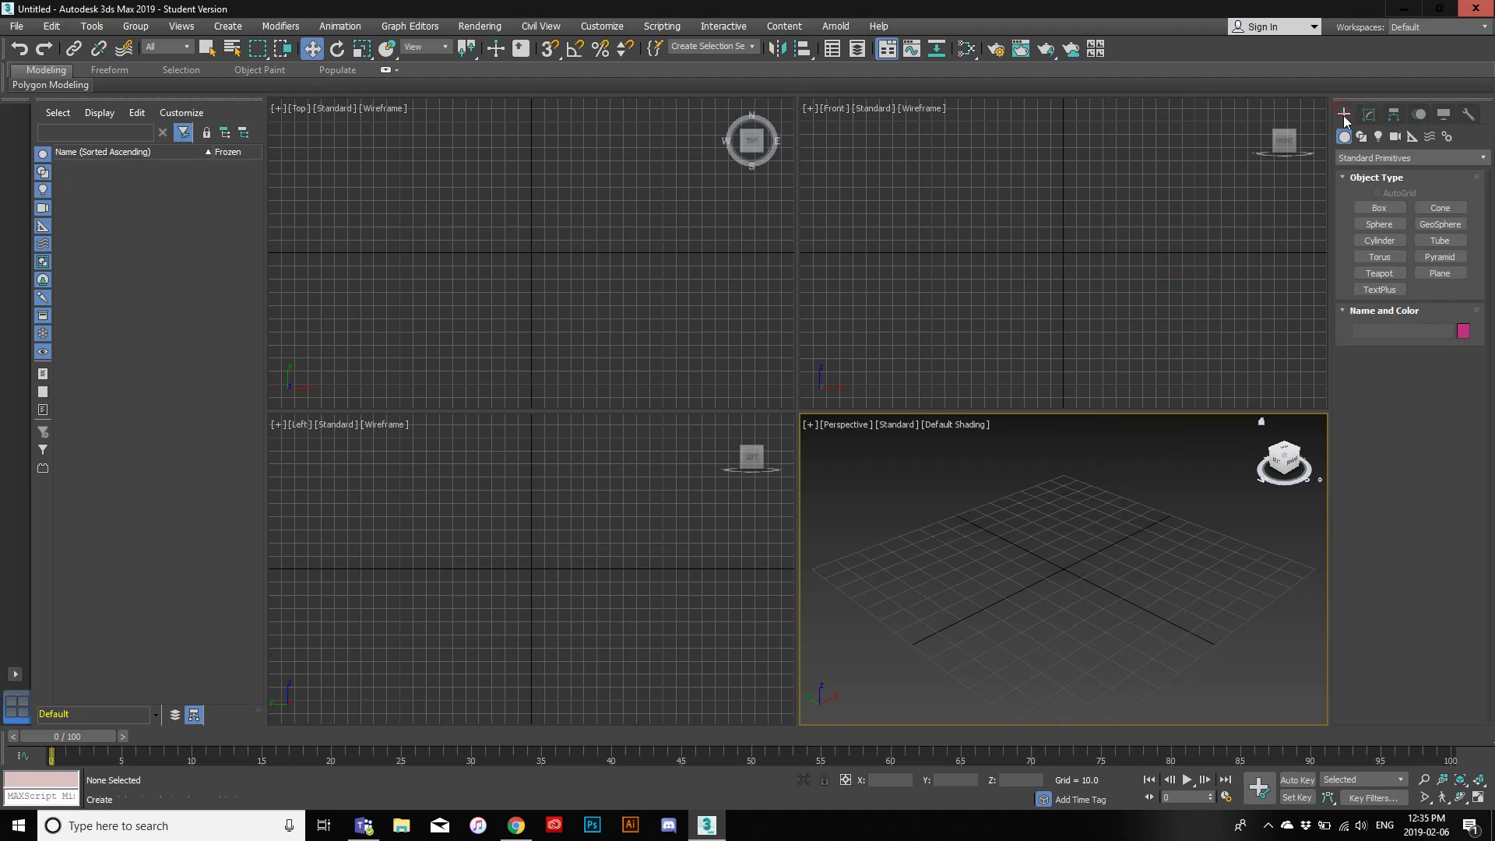
{"action": "left_click", "coordinate": [1380, 240]}
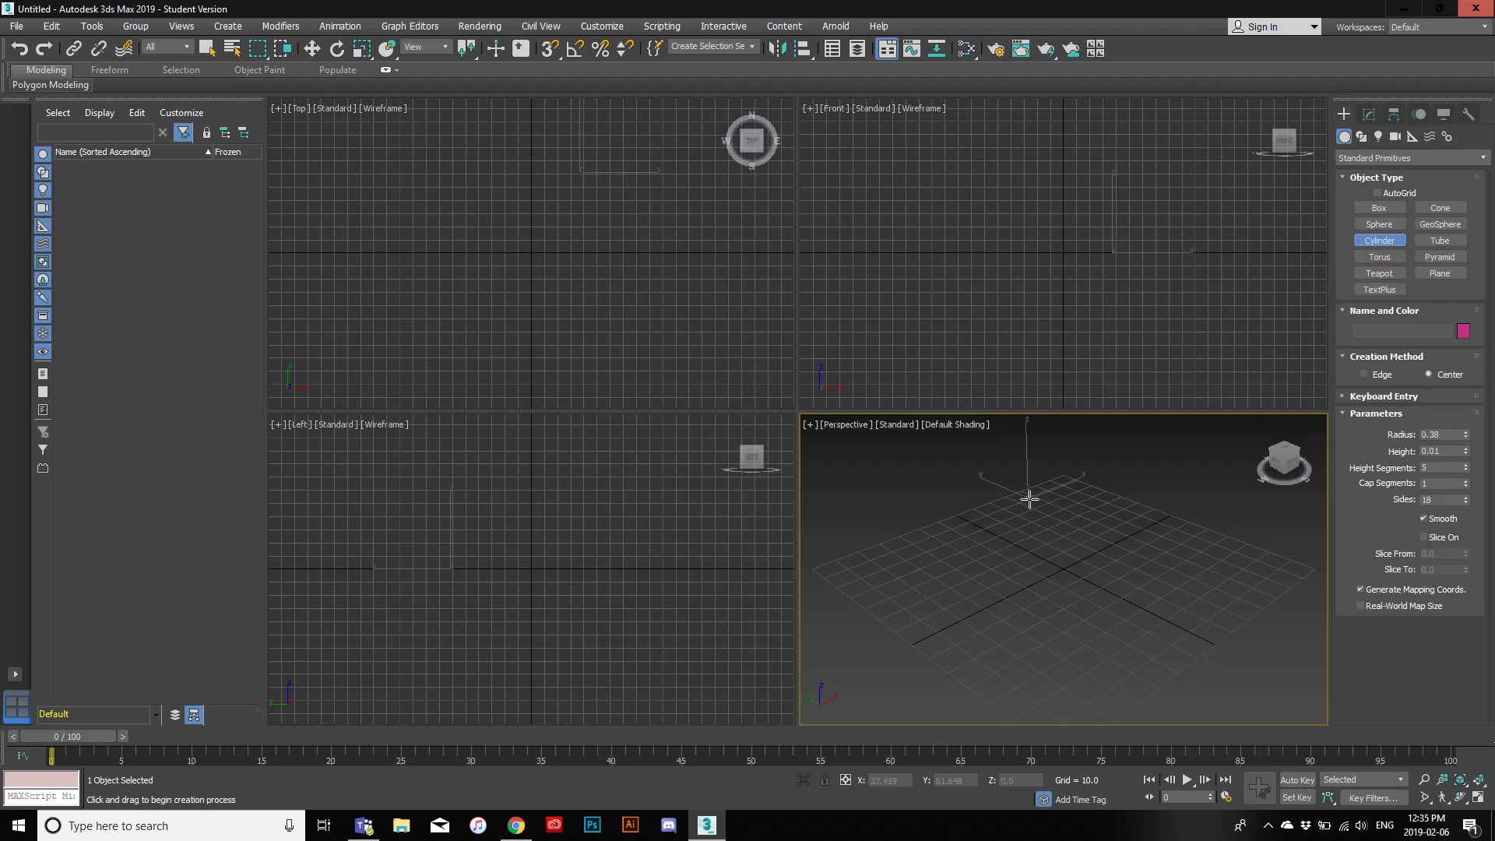
{"action": "left_click_drag", "start_coordinate": [1028, 496], "coordinate": [1053, 526]}
{"action": "left_click", "coordinate": [1055, 528]}
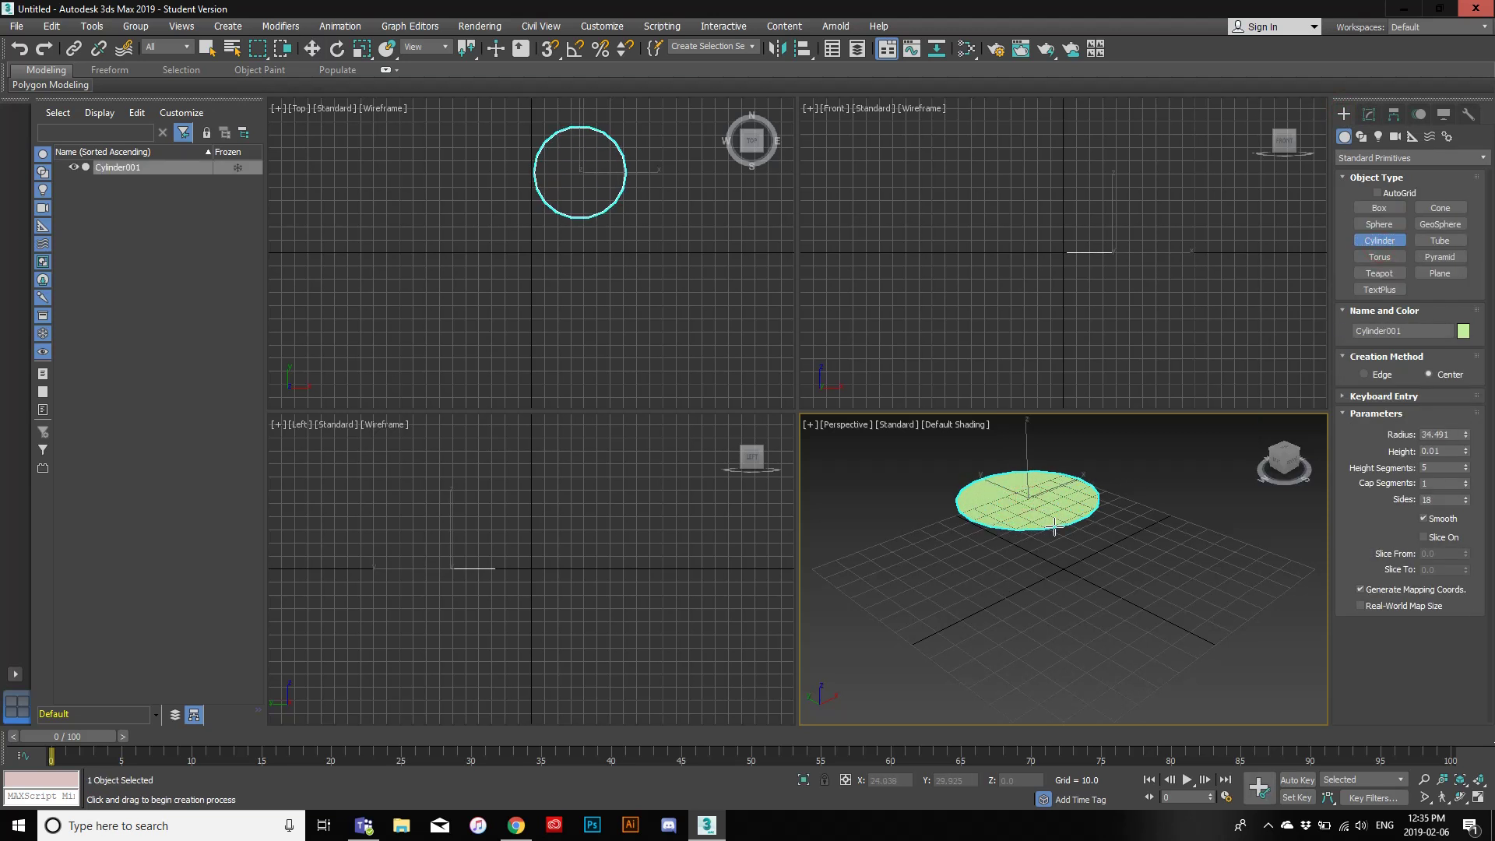
{"action": "left_click", "coordinate": [1054, 459]}
Step: Apply a Squeeze modifier to the cylinder
{"action": "left_click", "coordinate": [1373, 114]}
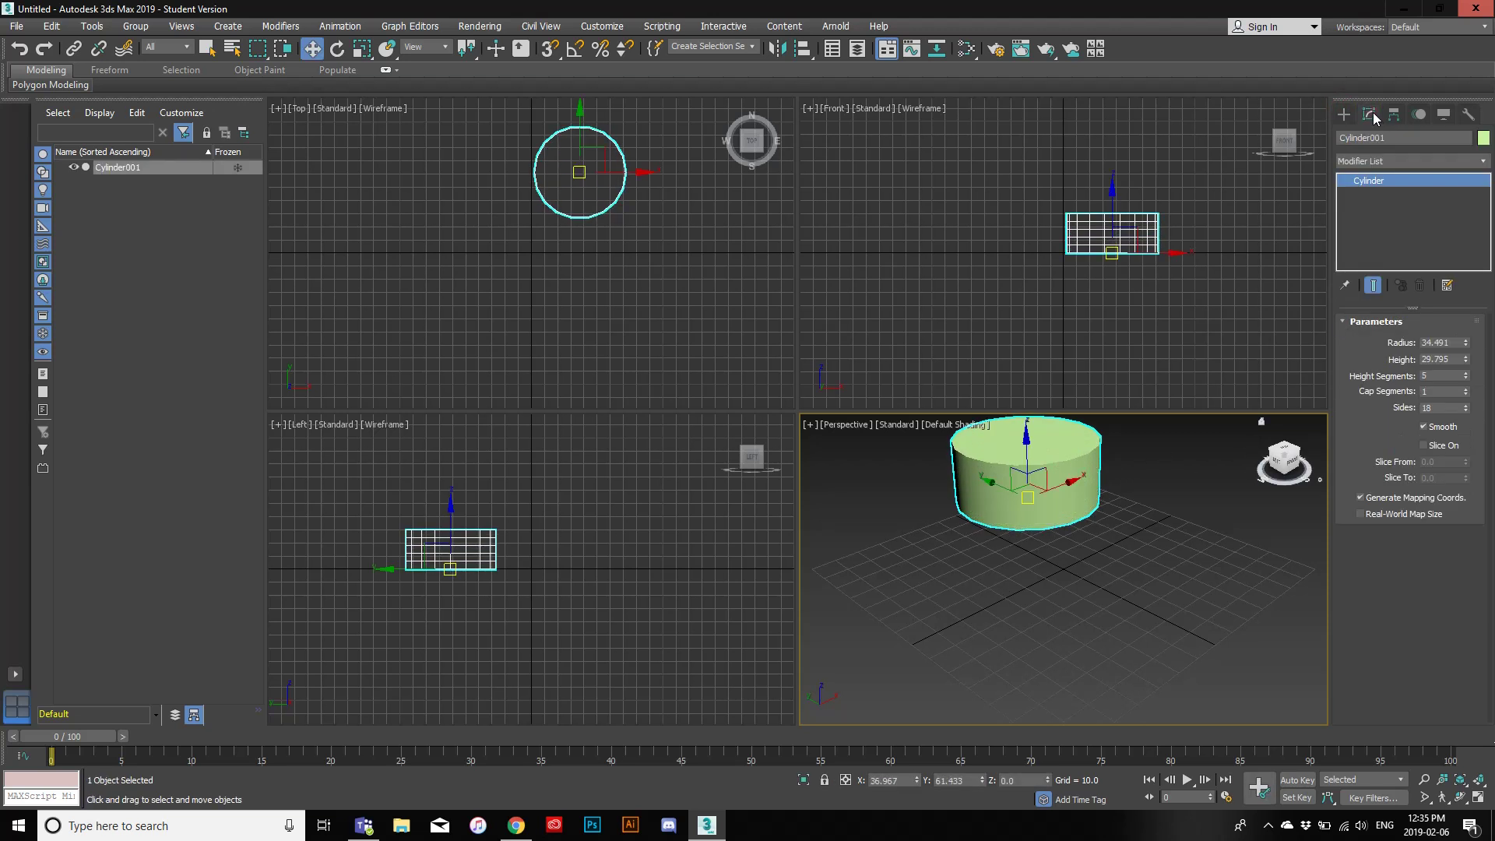
{"action": "left_click", "coordinate": [1381, 162]}
{"action": "type", "text": "sq"}
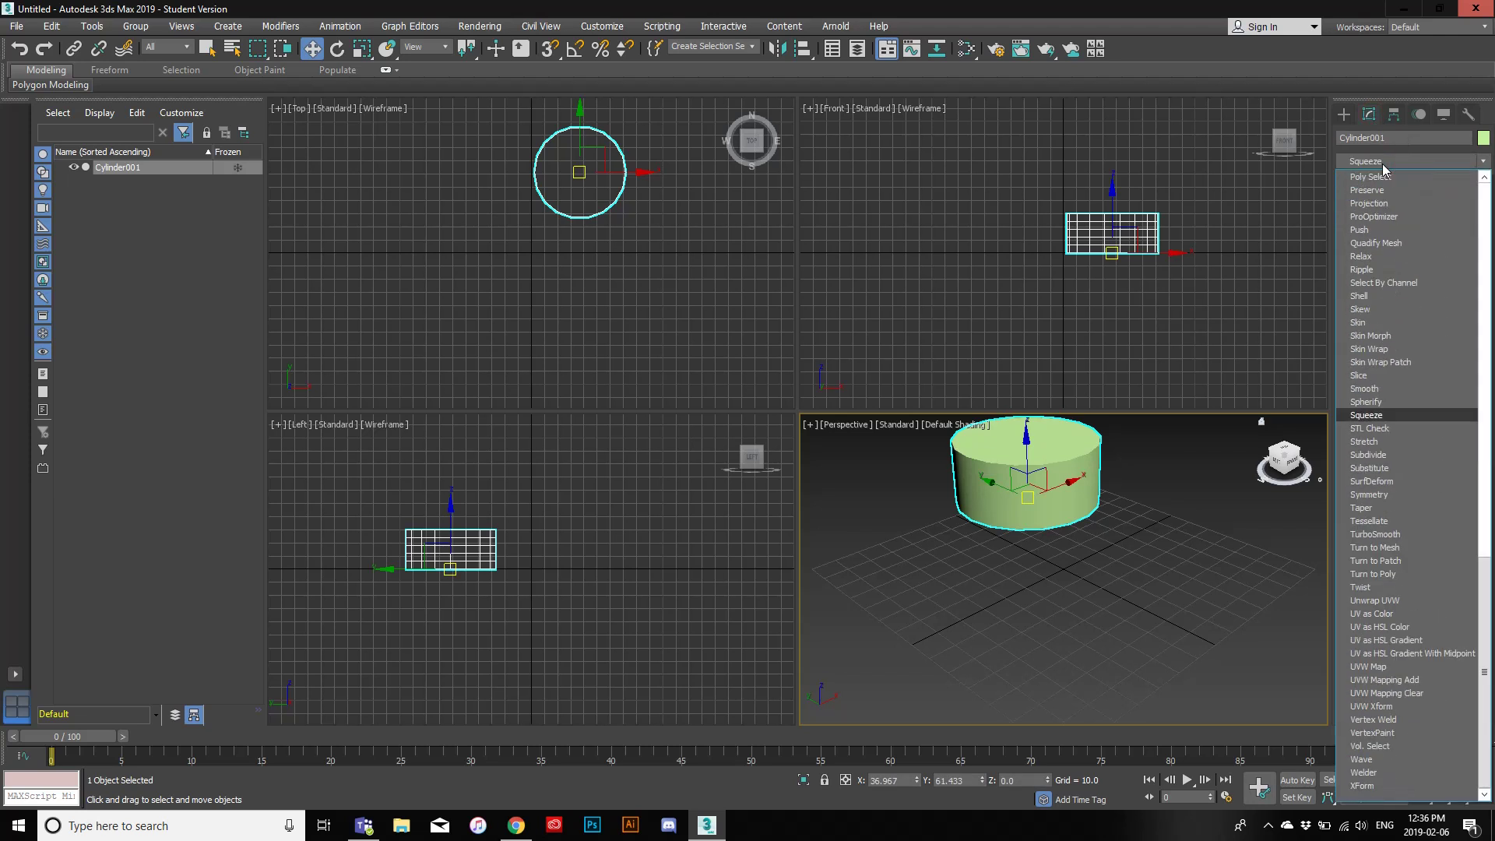
{"action": "key", "text": "Return"}
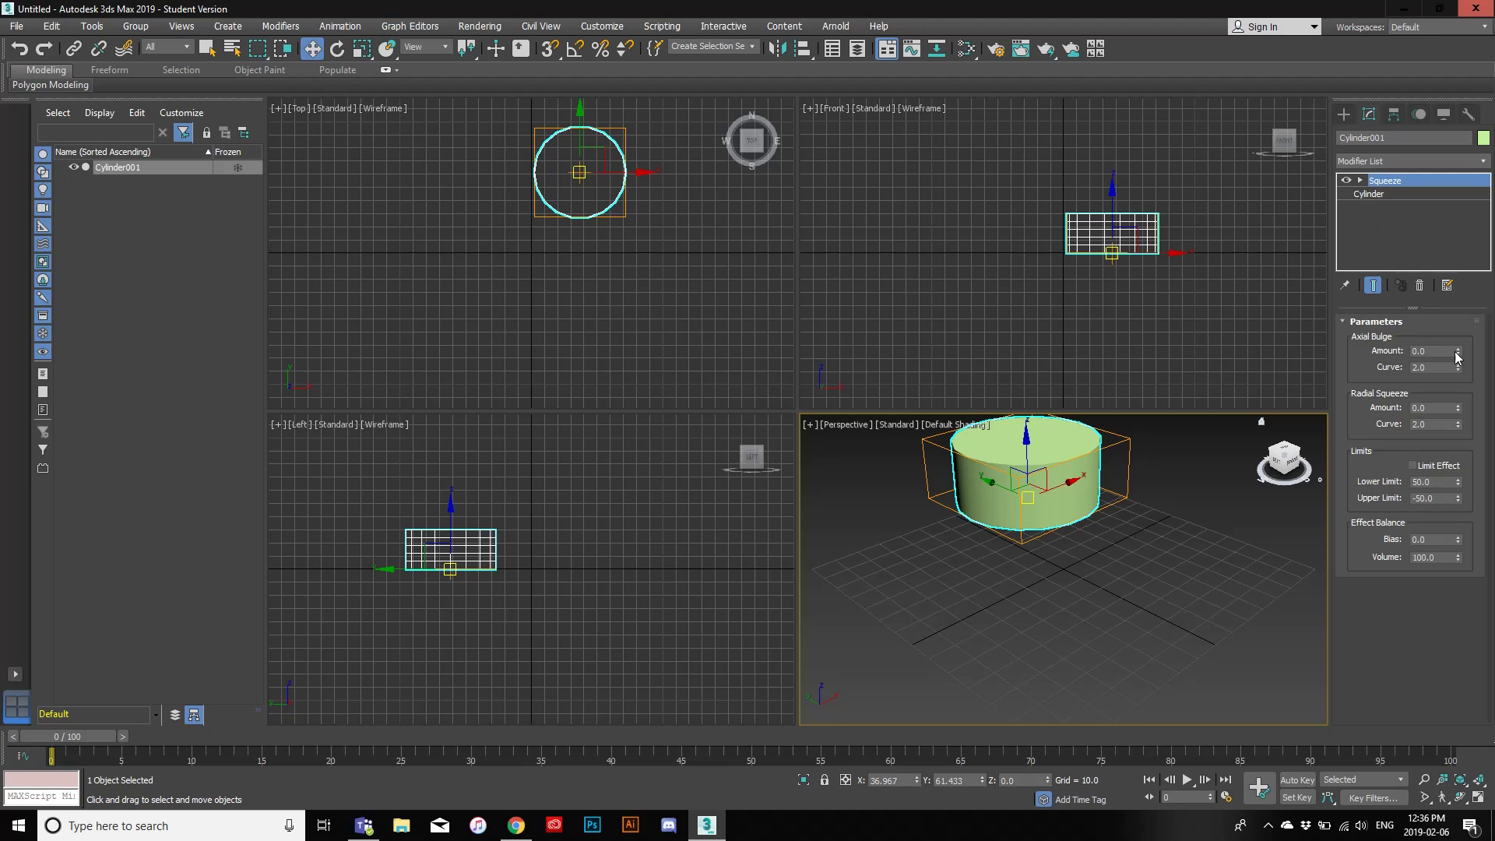
Step: Set the cylinder's Axial Bulge amount to 2.39 and move the cylinder down to about X 1, Y 9, Z -108
{"action": "left_click_drag", "start_coordinate": [1459, 358], "coordinate": [1459, 306]}
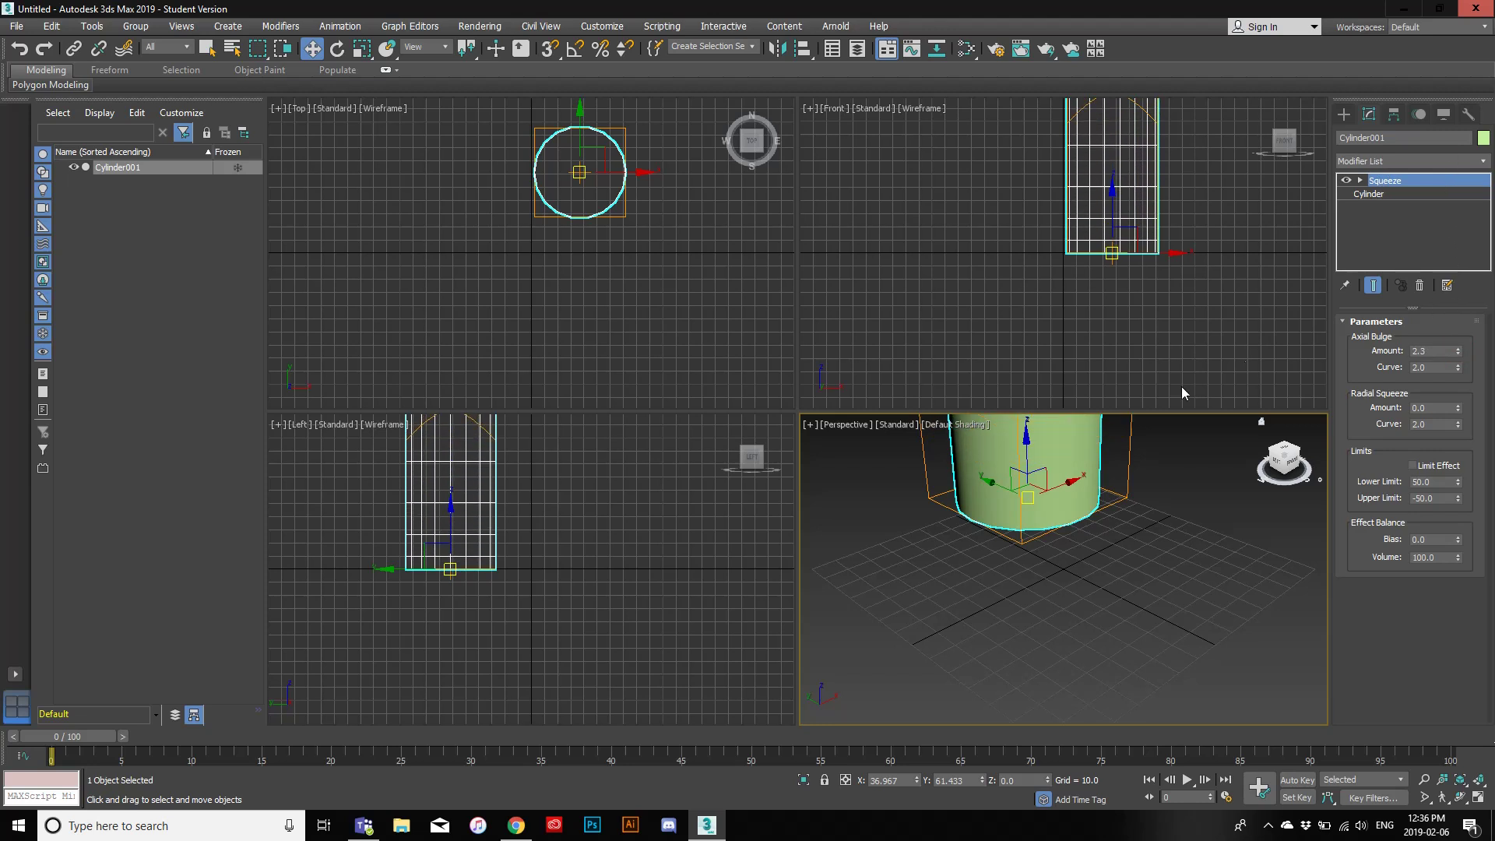
{"action": "left_click_drag", "start_coordinate": [1042, 467], "coordinate": [1068, 717]}
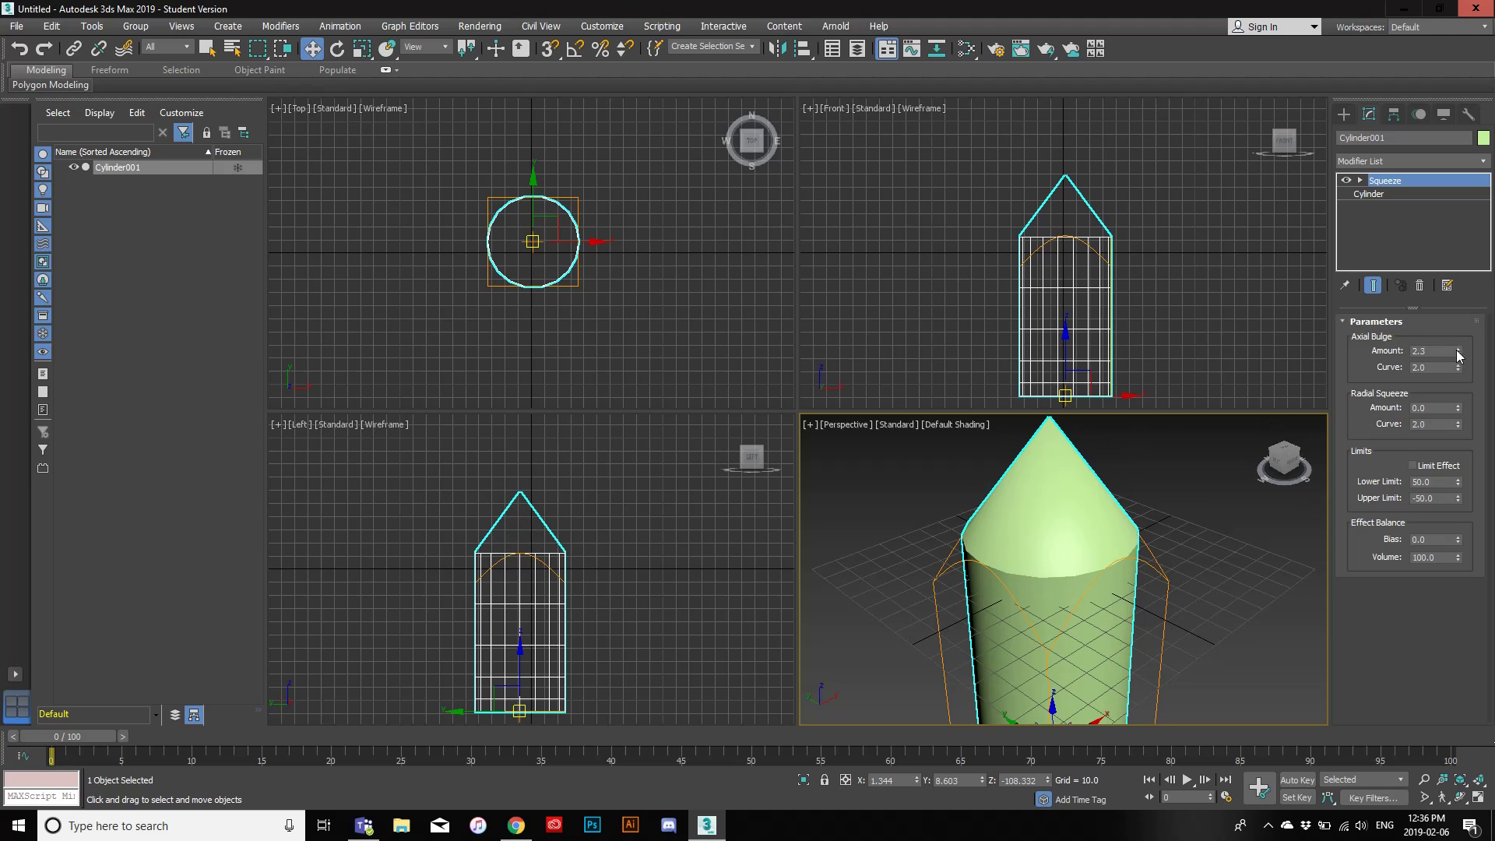
{"action": "left_click_drag", "start_coordinate": [1459, 356], "coordinate": [236, 479]}
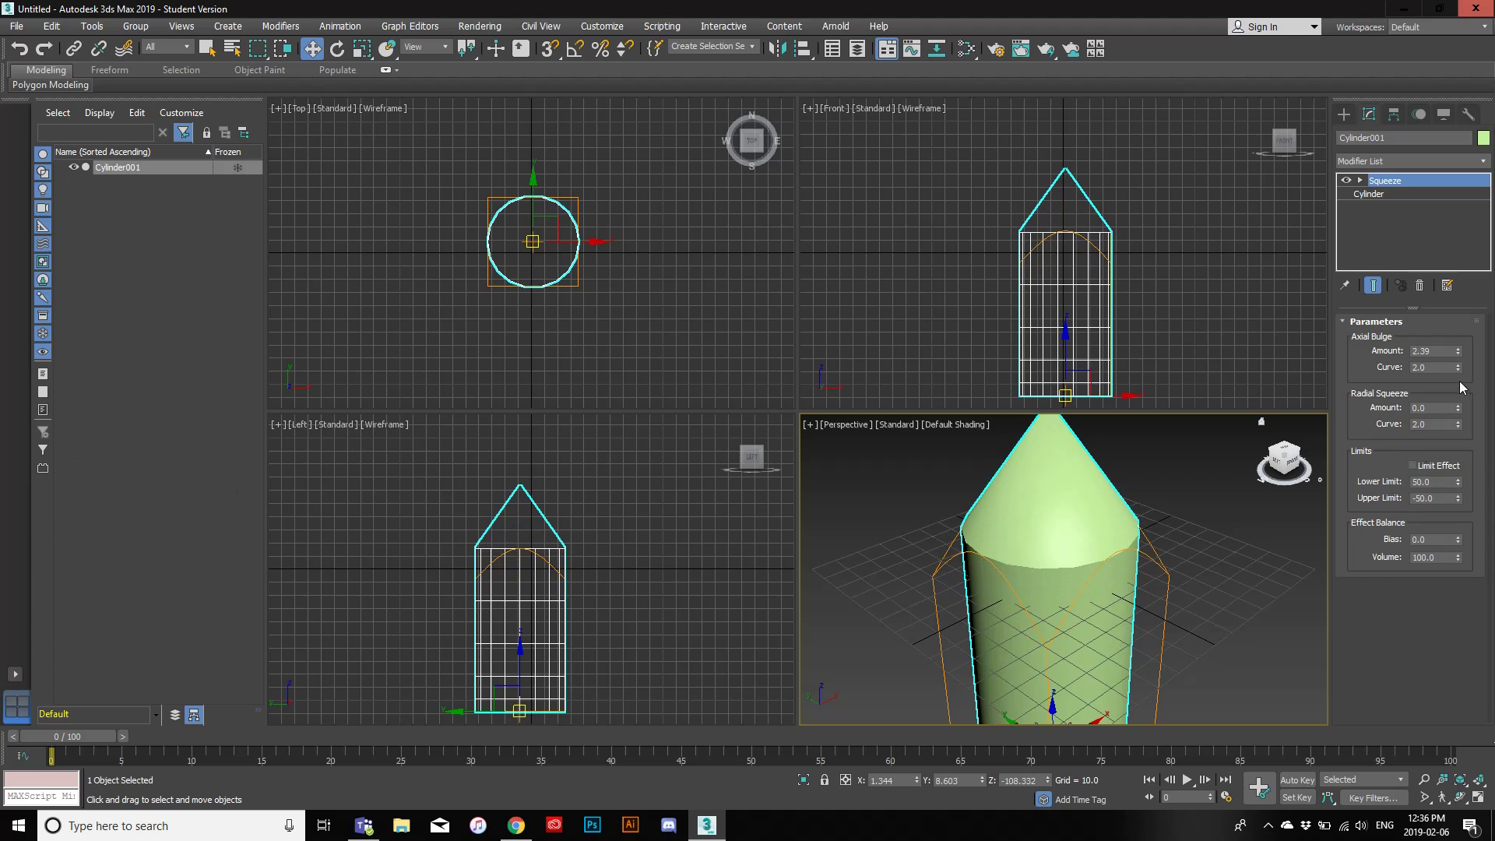
Step: Set the cylinder's Axial Bulge curve to 0.56 and raise the cylinder to about Z -68
{"action": "left_click_drag", "start_coordinate": [1458, 369], "coordinate": [1458, 459]}
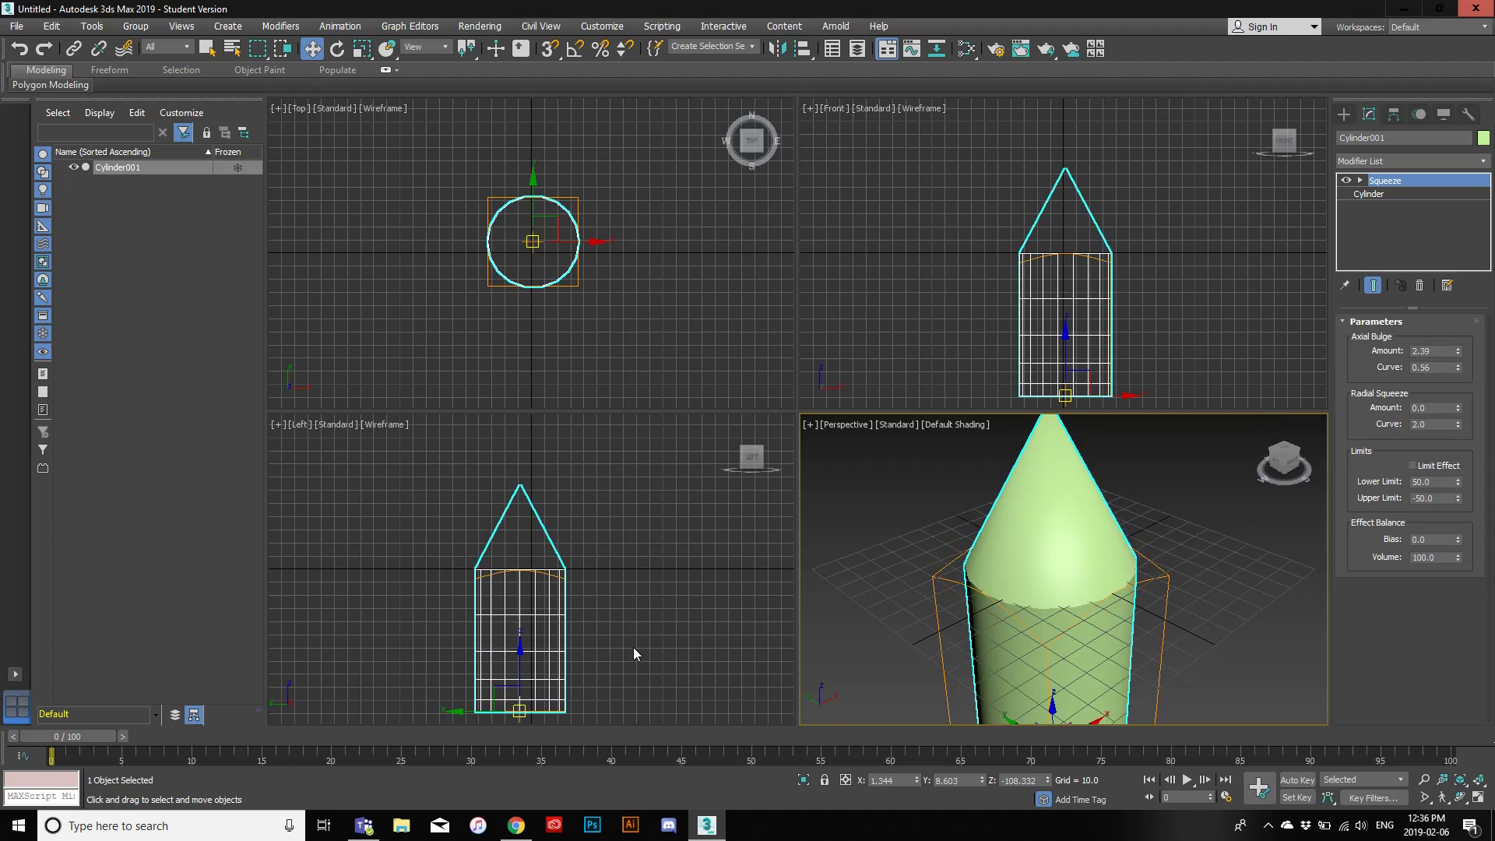
{"action": "left_click_drag", "start_coordinate": [566, 633], "coordinate": [569, 580]}
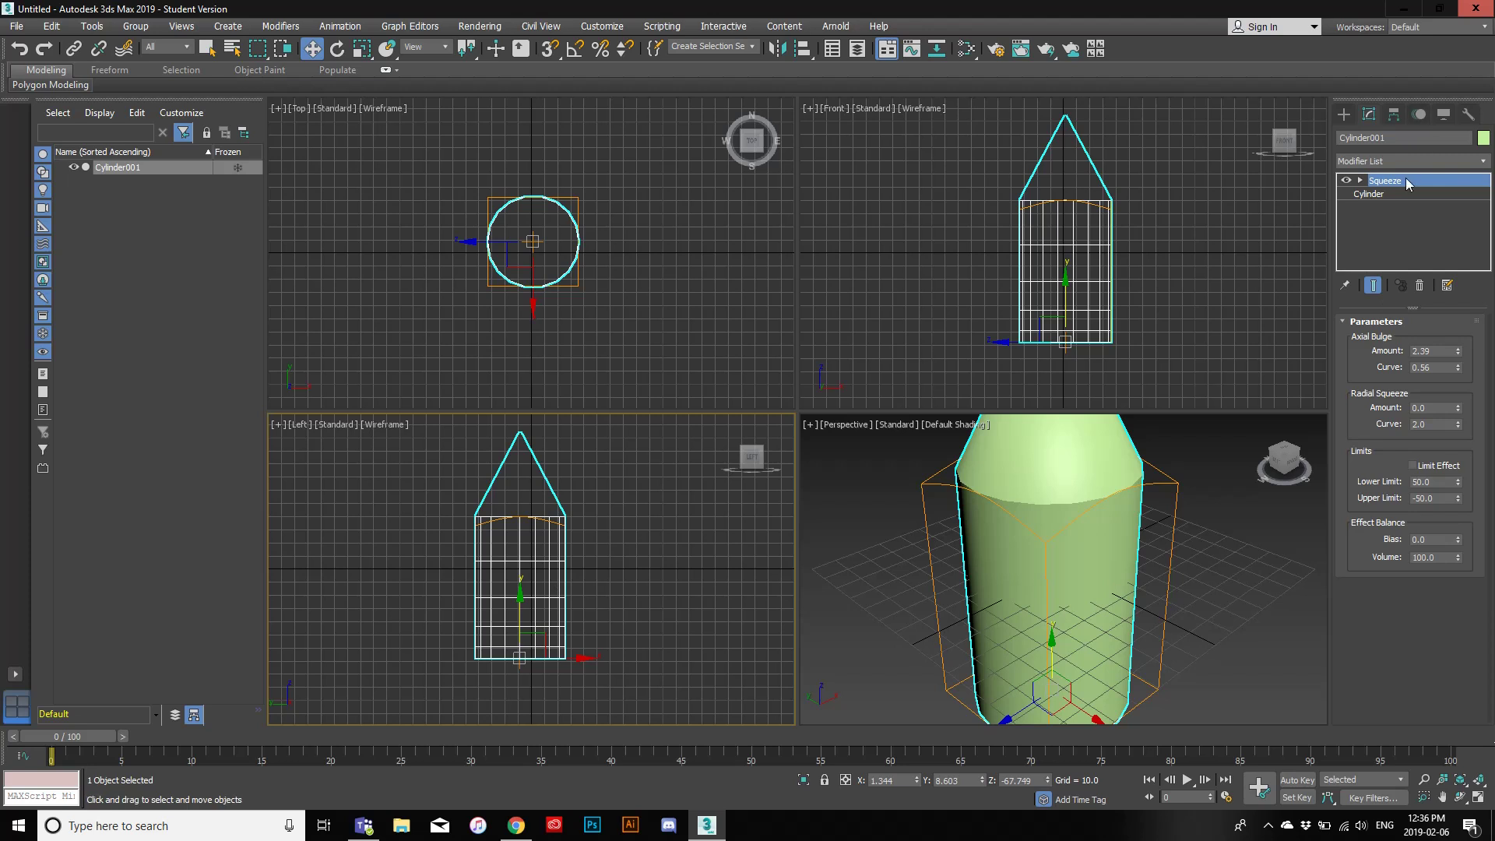
{"action": "left_click_drag", "start_coordinate": [1084, 552], "coordinate": [902, 604]}
{"action": "left_click_drag", "start_coordinate": [507, 585], "coordinate": [693, 550]}
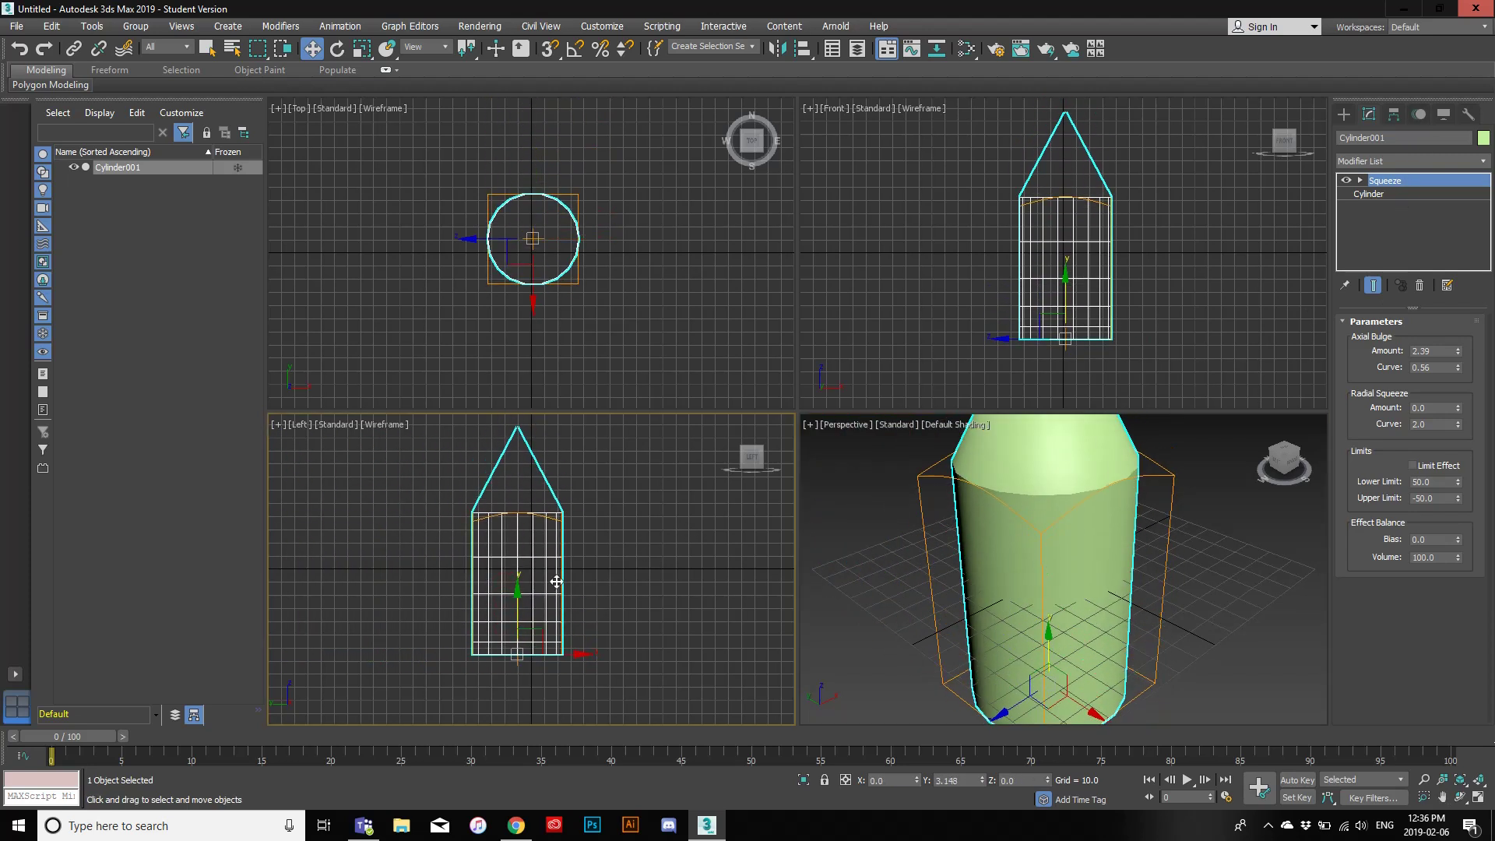
Step: Delete the squeezed cylinder and create a new one about 35 in radius and 25 high at the back of the Perspective grid
{"action": "key", "text": "Delete"}
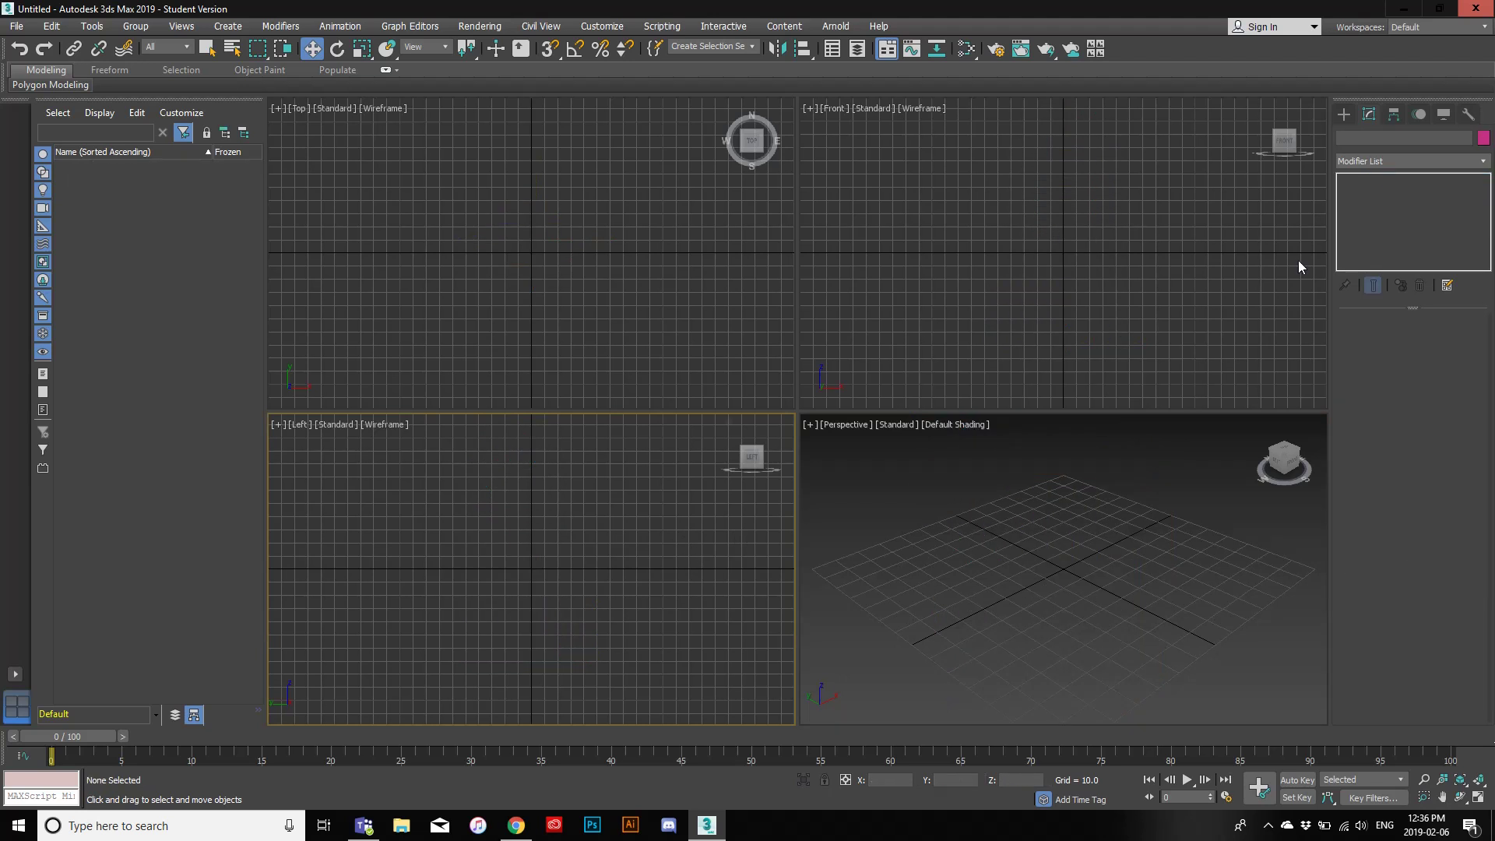
{"action": "left_click", "coordinate": [1345, 115]}
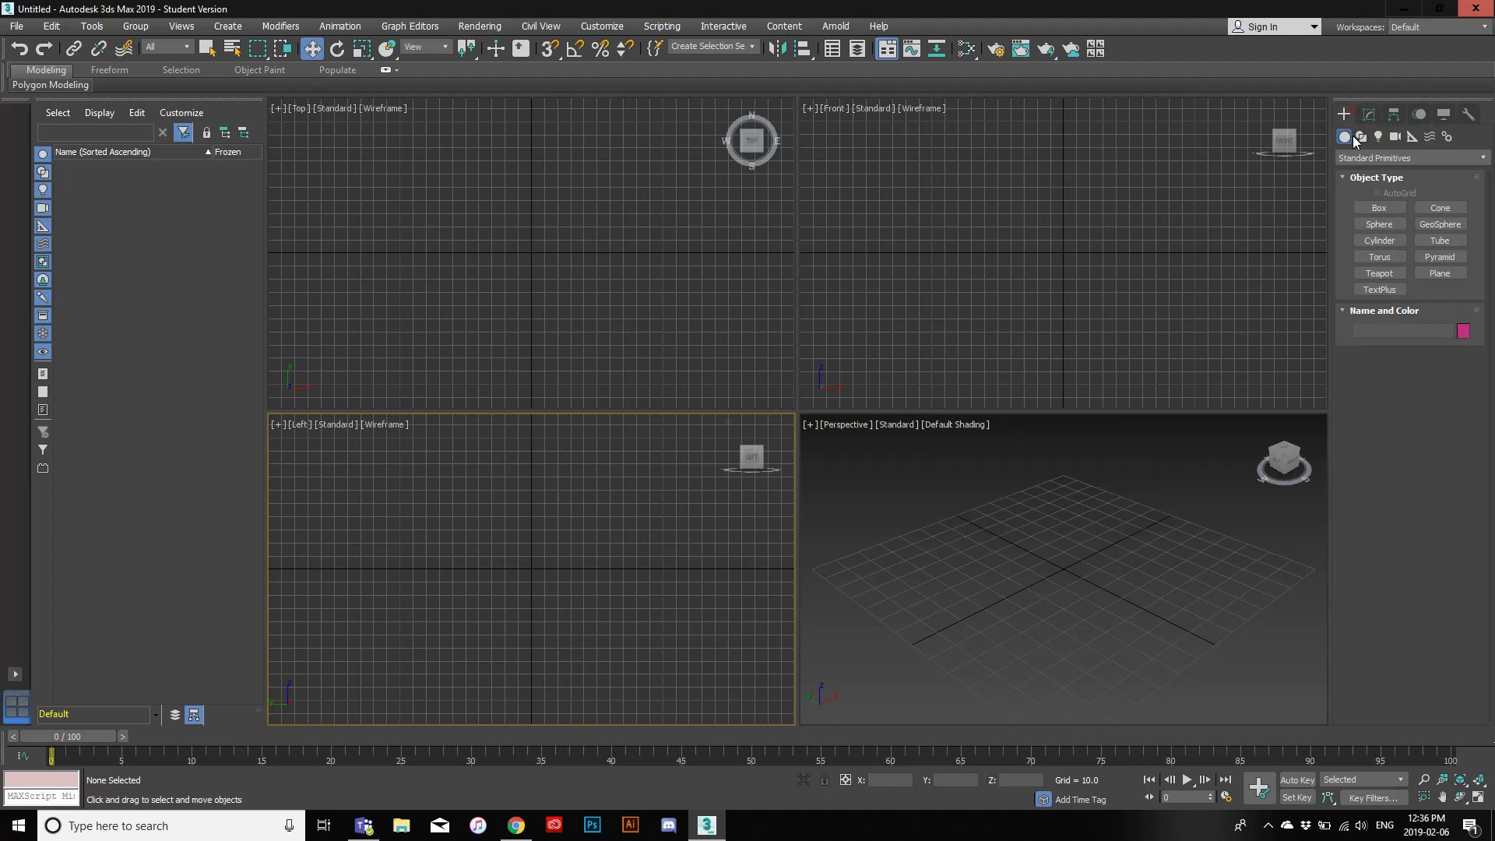
{"action": "left_click", "coordinate": [1379, 240]}
{"action": "left_click_drag", "start_coordinate": [1066, 506], "coordinate": [1080, 541]}
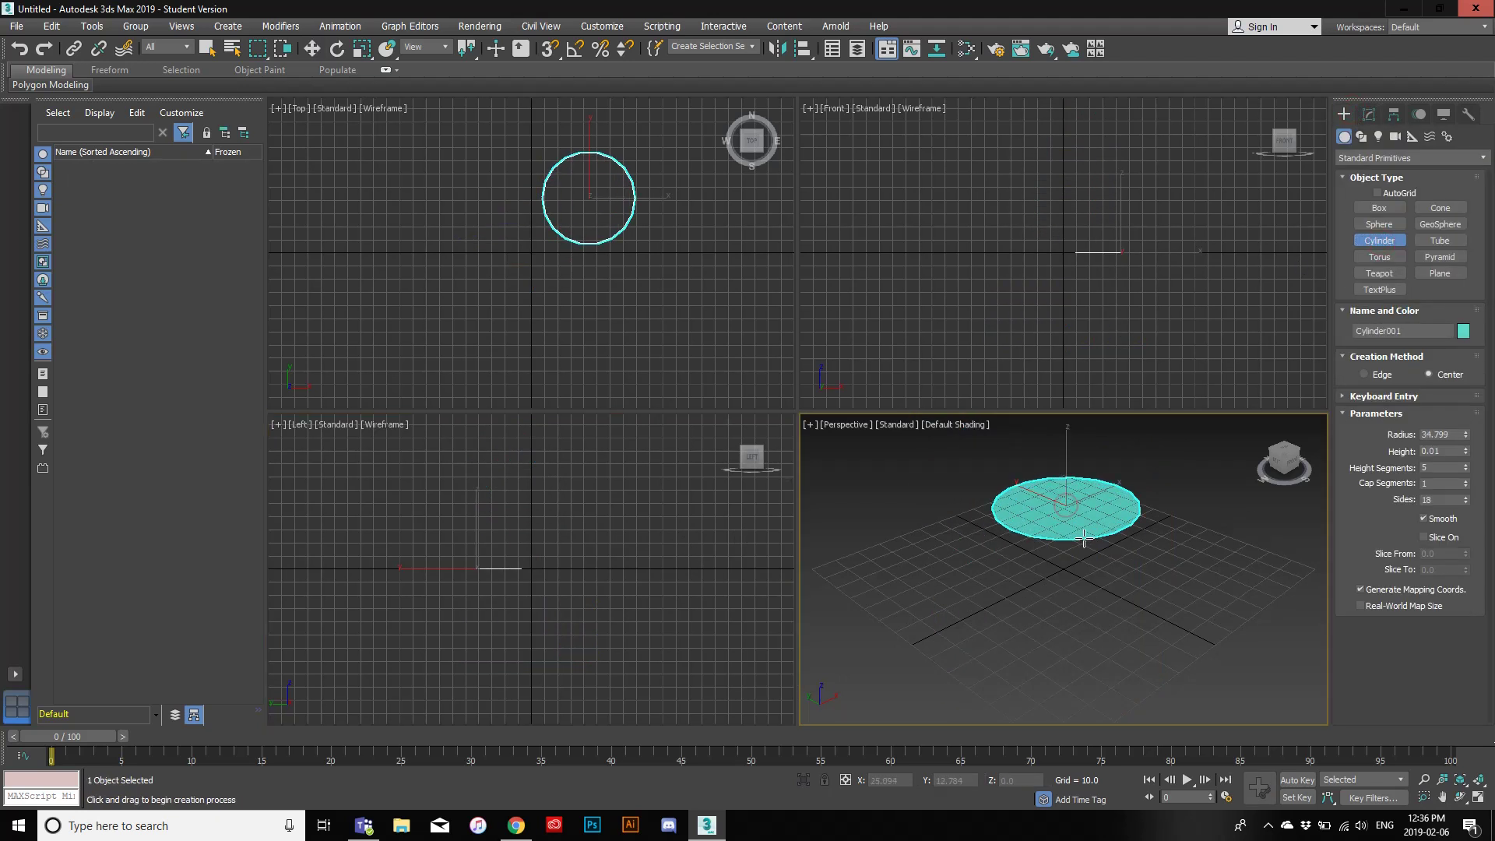
{"action": "left_click", "coordinate": [1081, 480]}
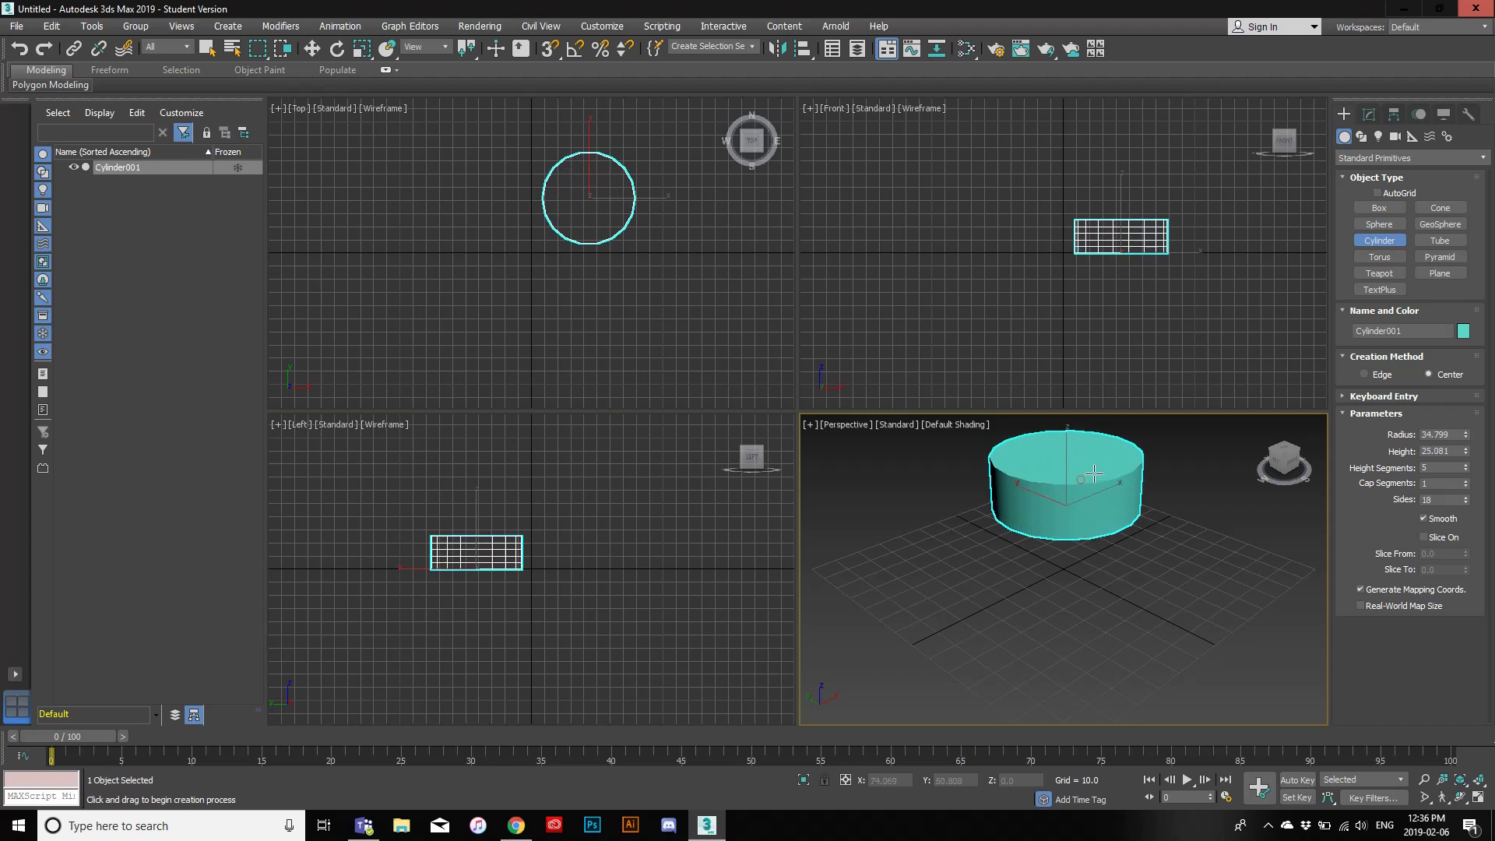
Step: Apply a Relax modifier to the new cylinder and set its iterations to 99
{"action": "left_click", "coordinate": [1369, 115]}
{"action": "left_click", "coordinate": [1390, 161]}
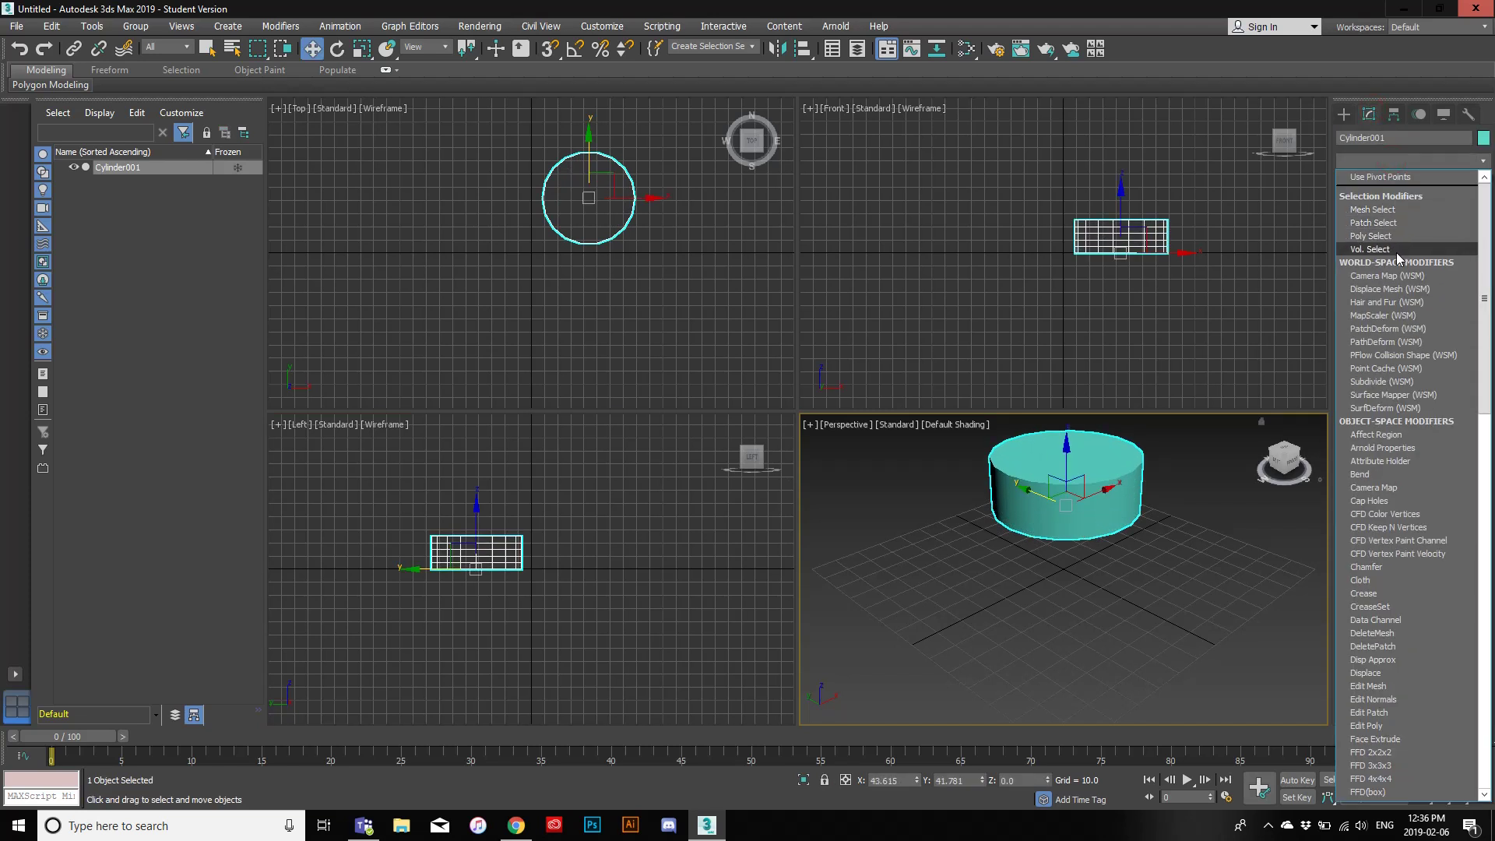
{"action": "scroll", "coordinate": [1395, 252], "scroll_direction": "down", "scroll_amount": 20}
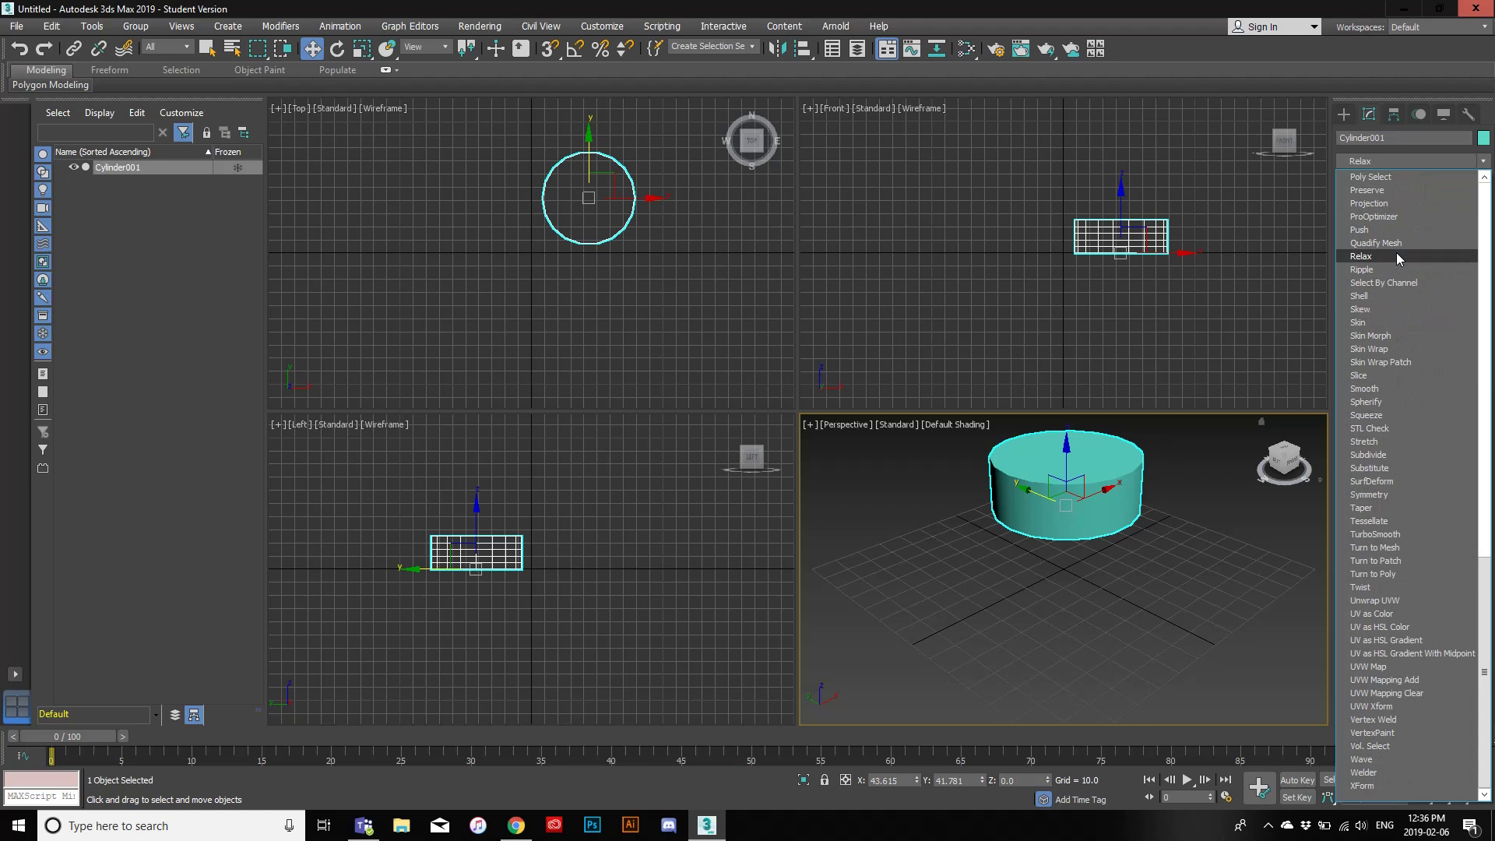
{"action": "left_click", "coordinate": [1396, 252]}
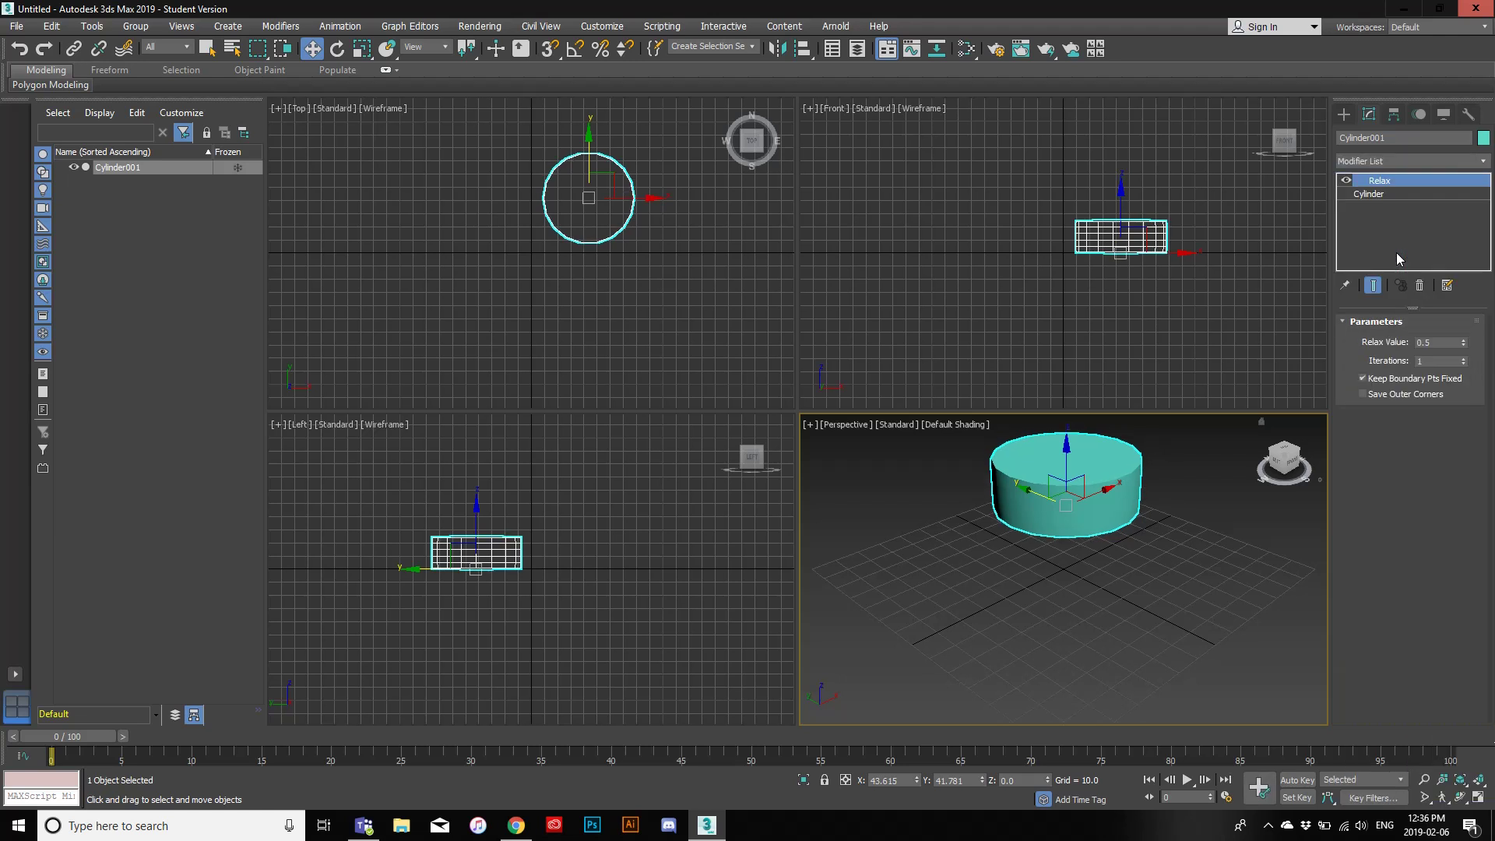
{"action": "left_click", "coordinate": [1463, 359]}
{"action": "left_click_drag", "start_coordinate": [1464, 363], "coordinate": [1450, 290]}
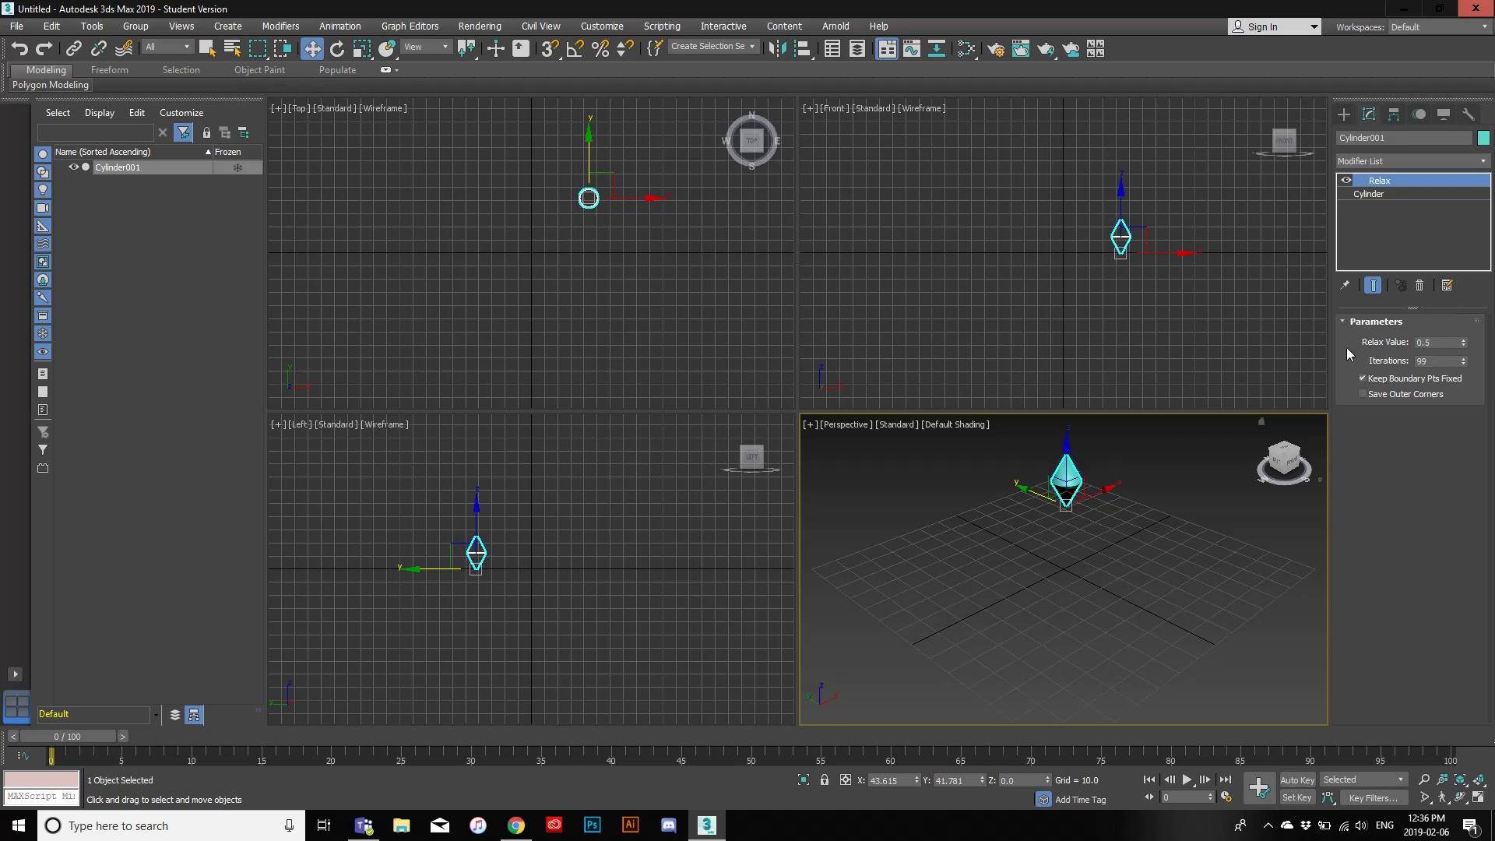
Step: Move the relaxed cylinder to about X 44, Y 43, Z -17
{"action": "left_click_drag", "start_coordinate": [1073, 478], "coordinate": [1086, 554]}
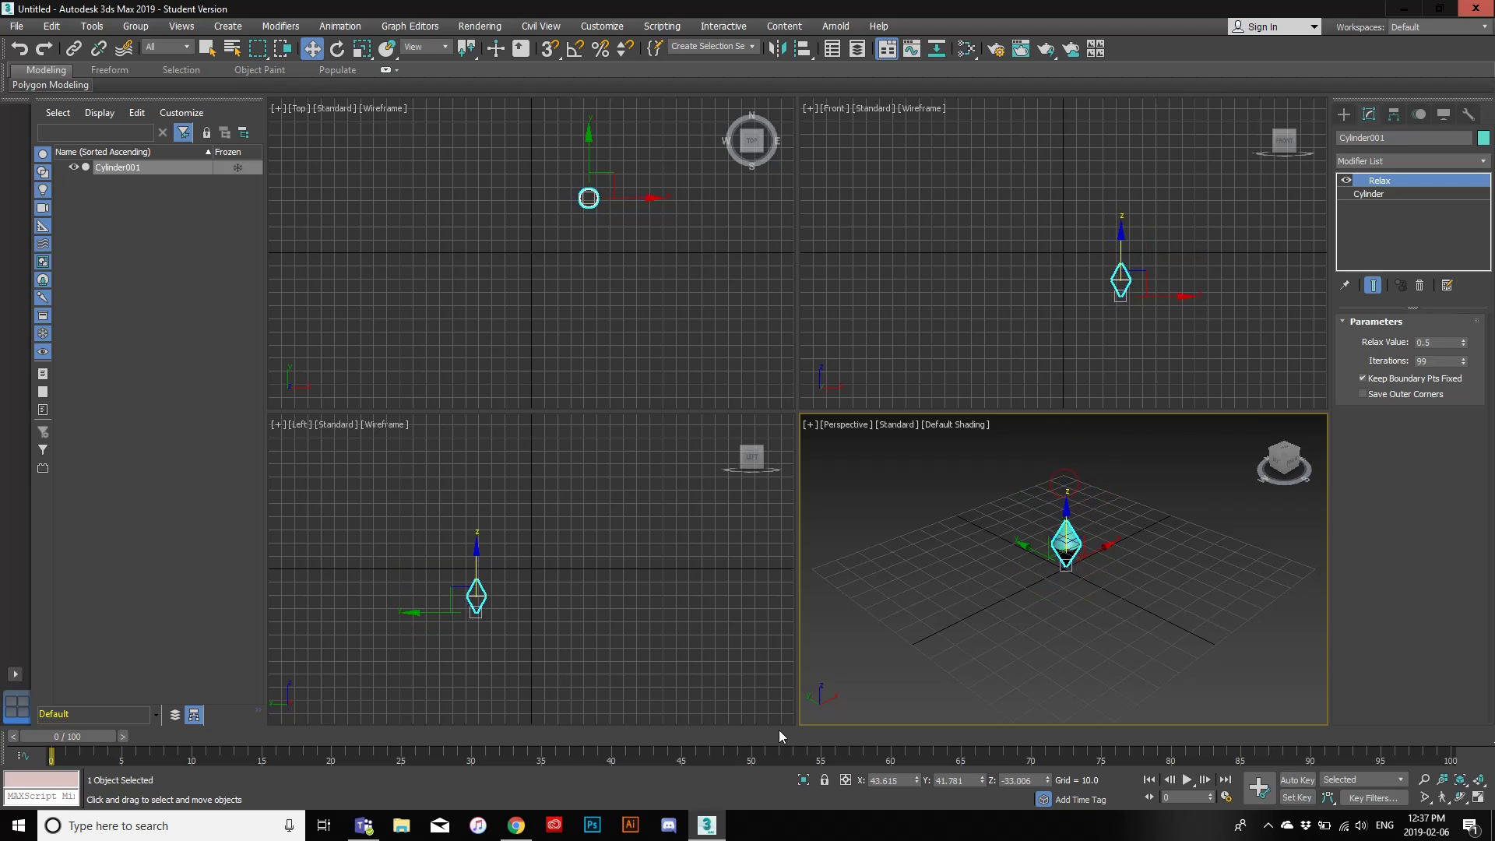
{"action": "left_click_drag", "start_coordinate": [479, 601], "coordinate": [538, 597]}
{"action": "mouse_move", "coordinate": [1066, 547]}
{"action": "left_mouse_down"}
{"action": "mouse_move", "coordinate": [1066, 504]}
{"action": "mouse_move", "coordinate": [1067, 529]}
{"action": "left_mouse_up"}
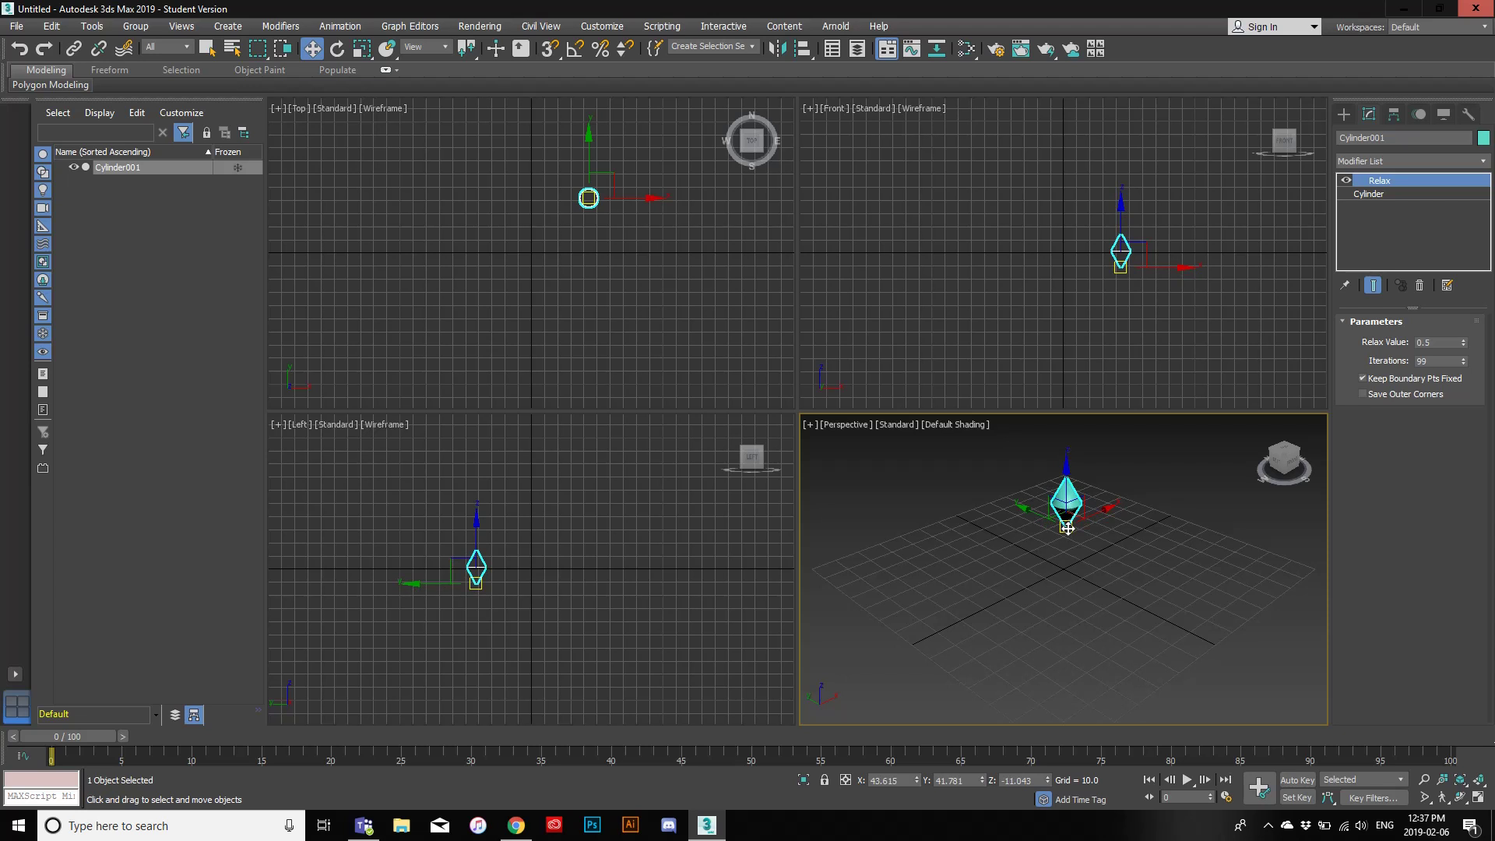
{"action": "left_click_drag", "start_coordinate": [1068, 526], "coordinate": [1115, 538]}
{"action": "left_click", "coordinate": [479, 574]}
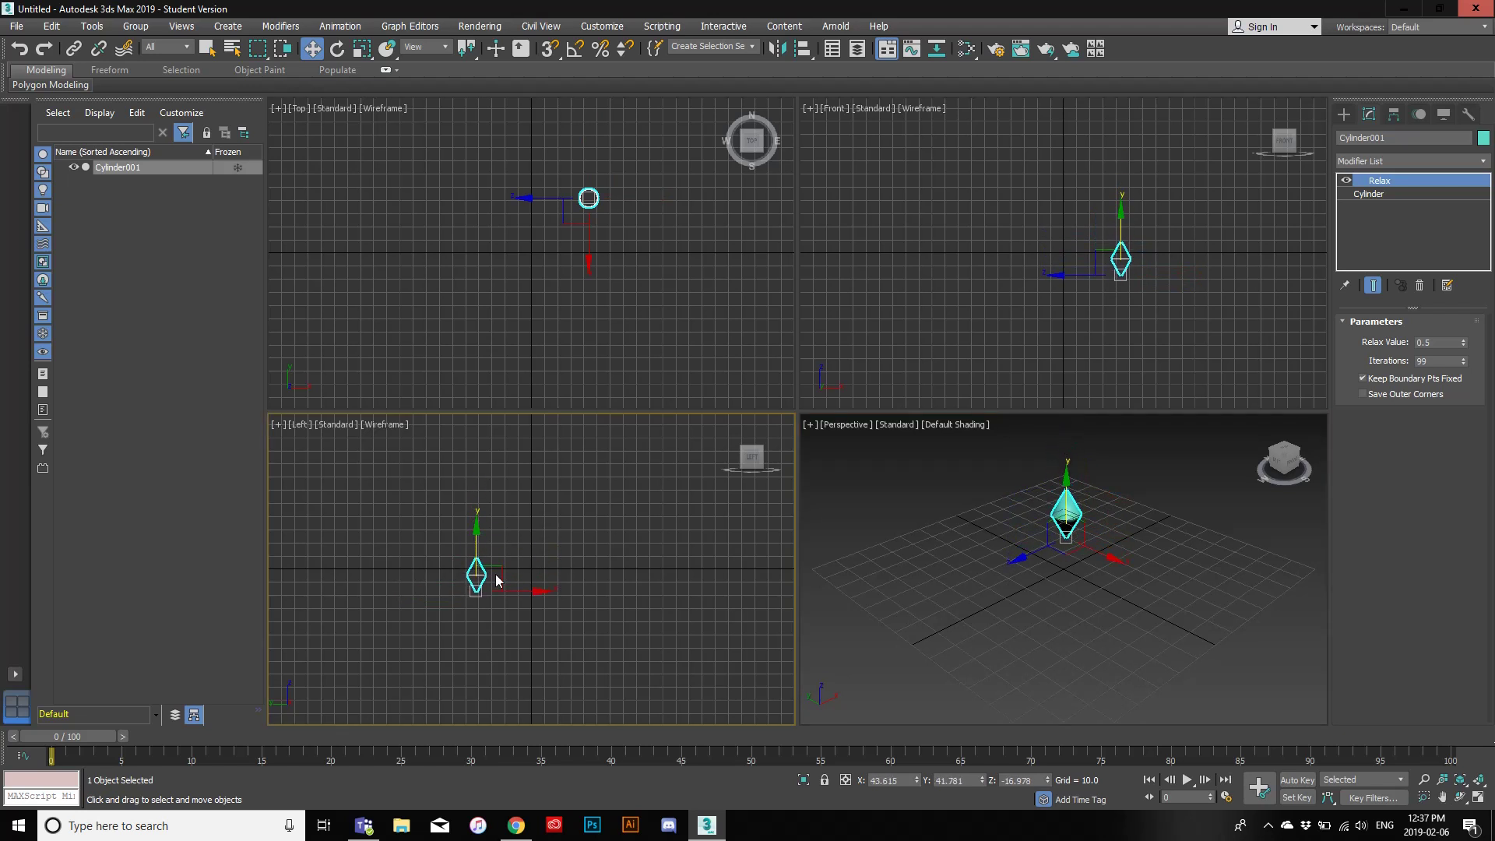
{"action": "left_click", "coordinate": [999, 581]}
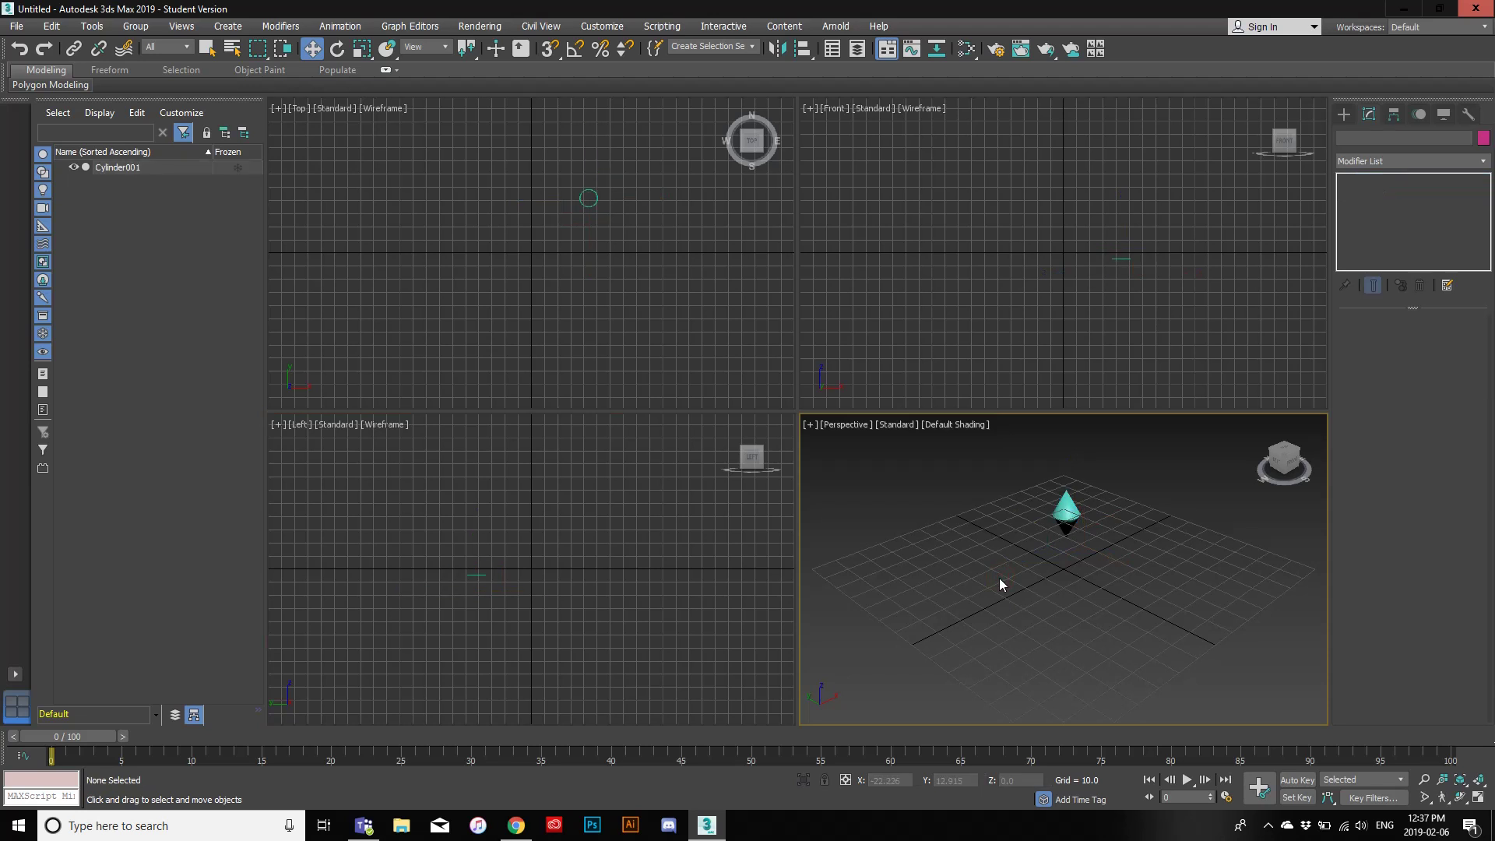
{"action": "left_click_drag", "start_coordinate": [1067, 519], "coordinate": [1063, 555]}
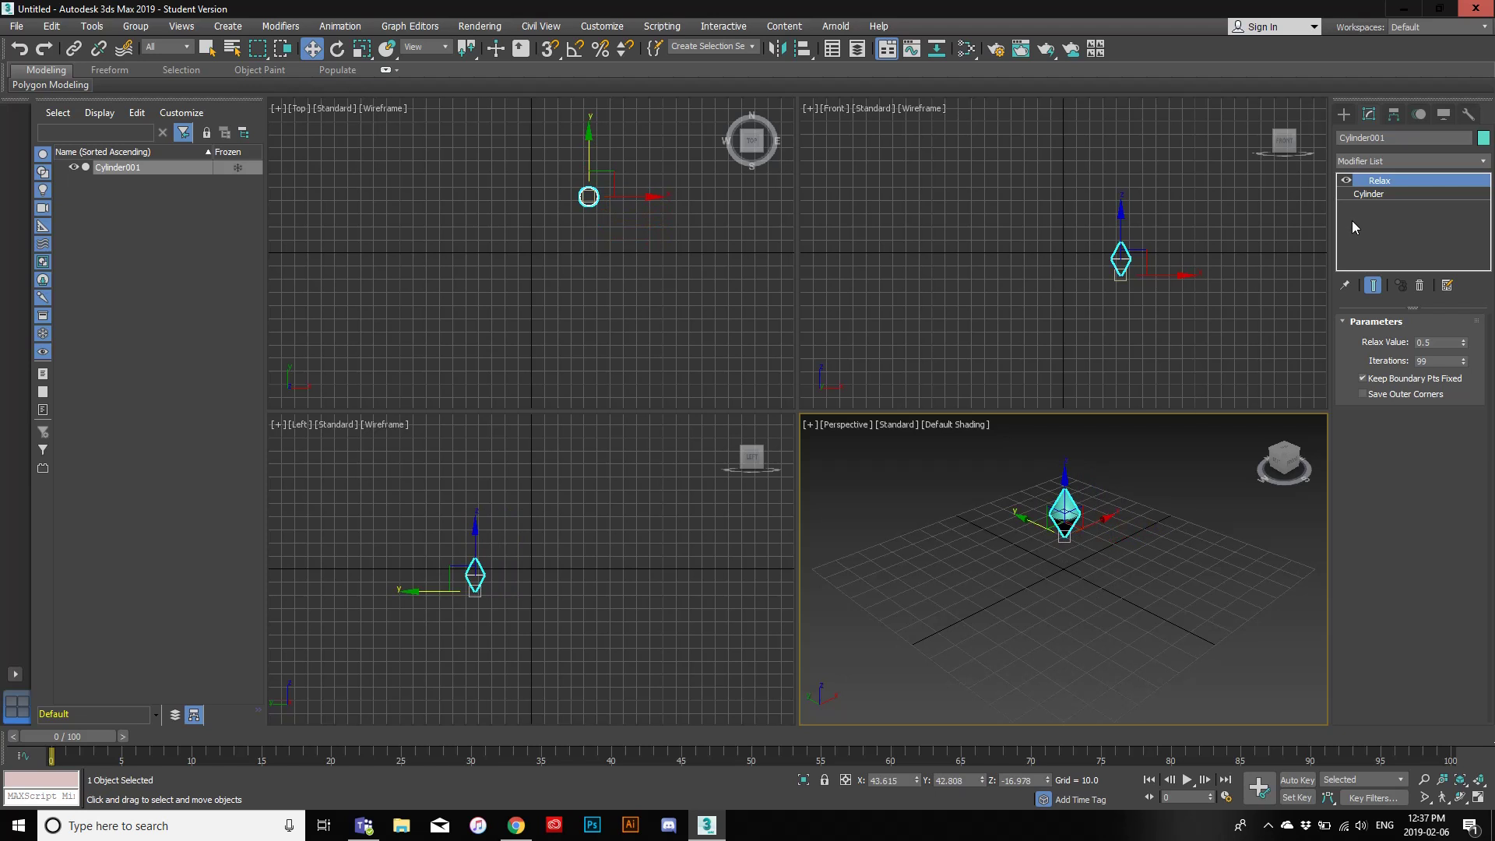
Step: Delete the cylinder and create a teapot about 25 in radius near the centre of the Perspective grid
{"action": "key", "text": "Delete"}
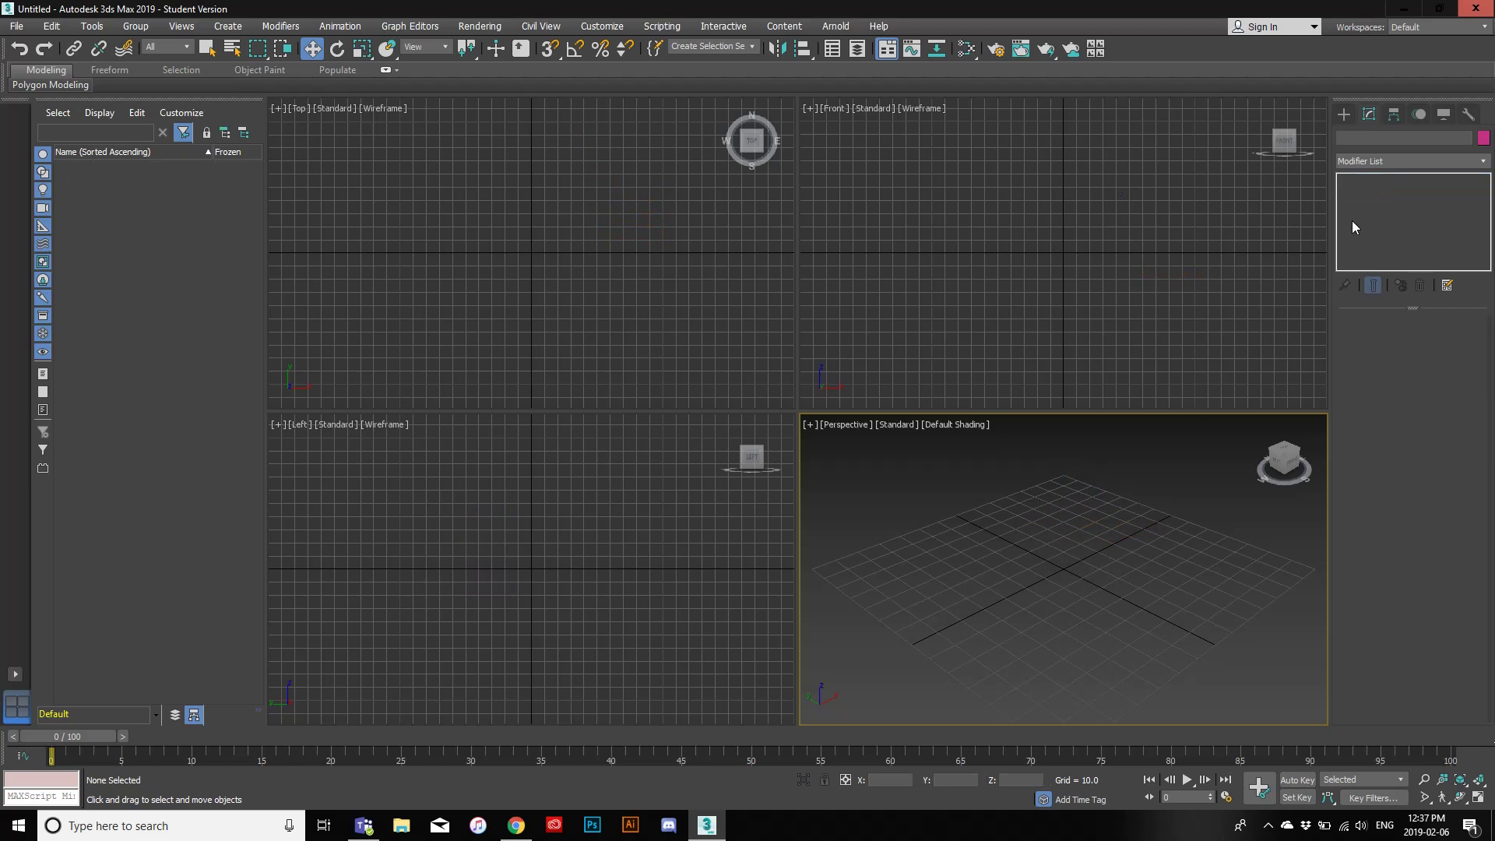
{"action": "left_click", "coordinate": [1350, 116]}
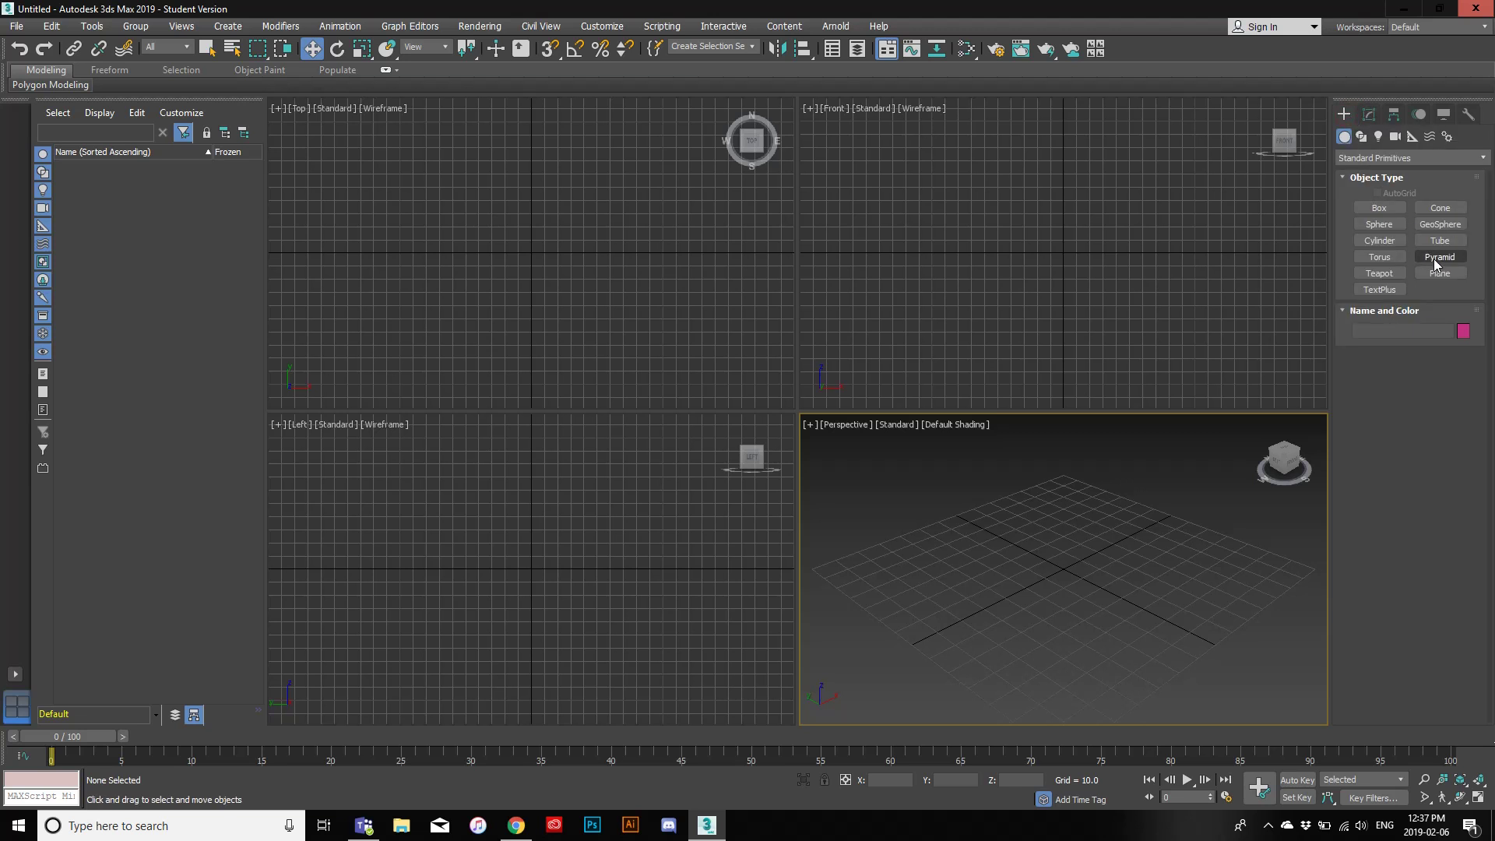
{"action": "left_click", "coordinate": [1391, 277]}
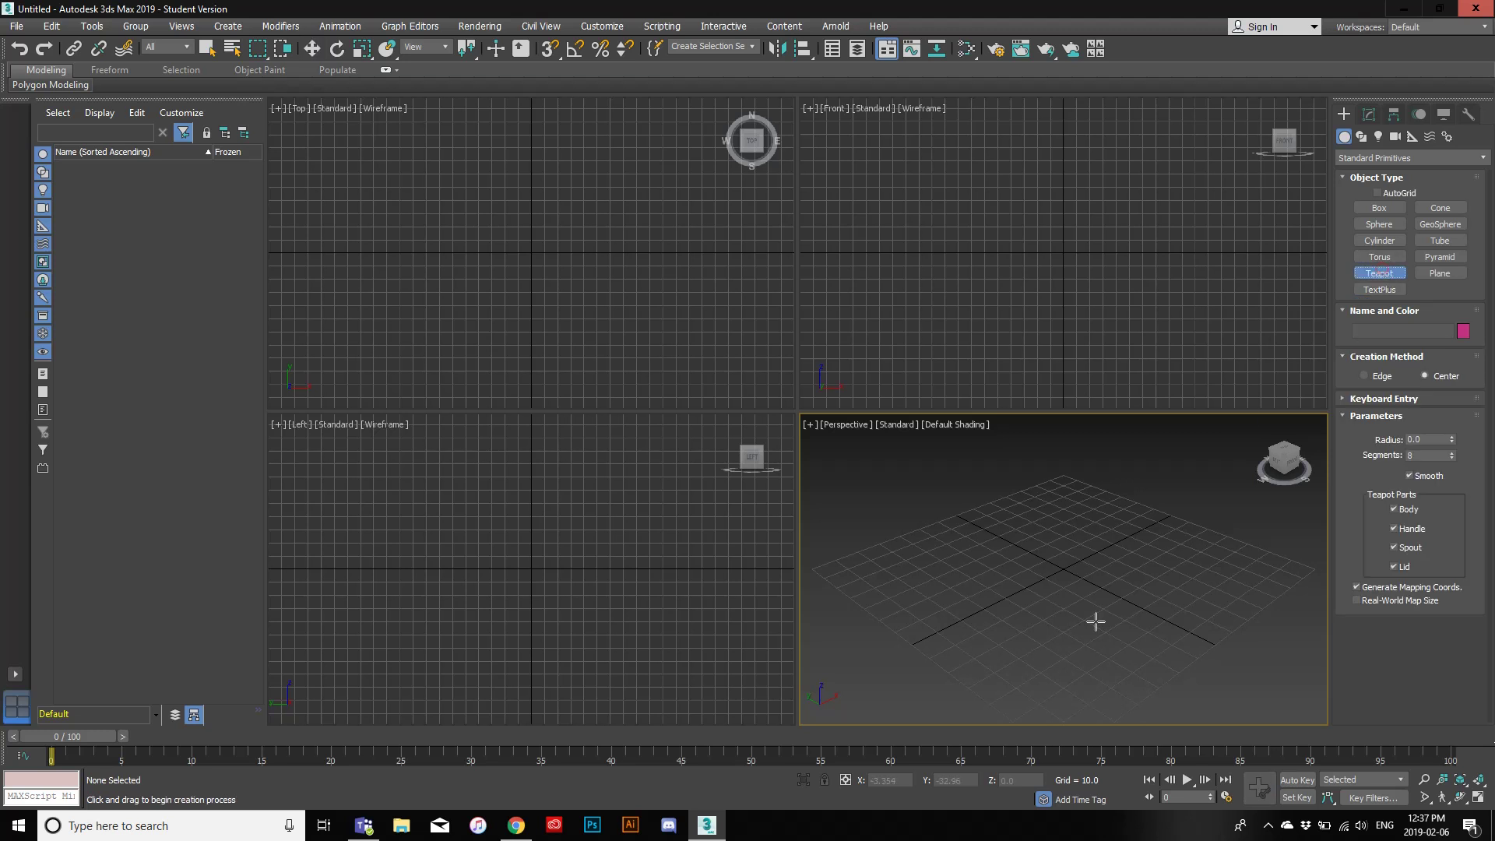
{"action": "left_click", "coordinate": [1051, 562]}
{"action": "left_click_drag", "start_coordinate": [1051, 562], "coordinate": [1104, 578]}
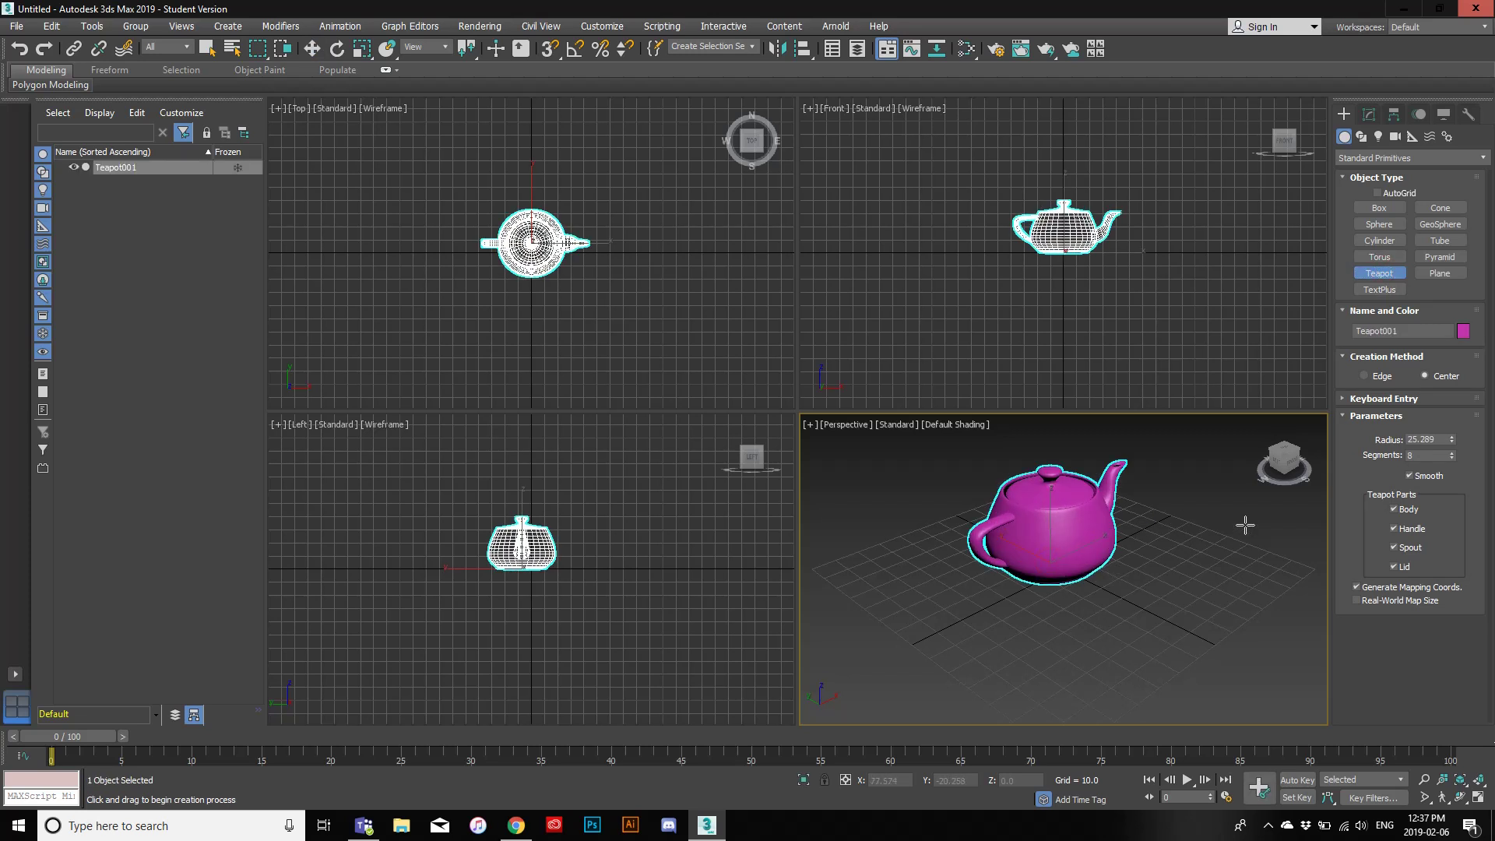
Step: Apply a Squeeze modifier to the teapot
{"action": "left_click", "coordinate": [1368, 116]}
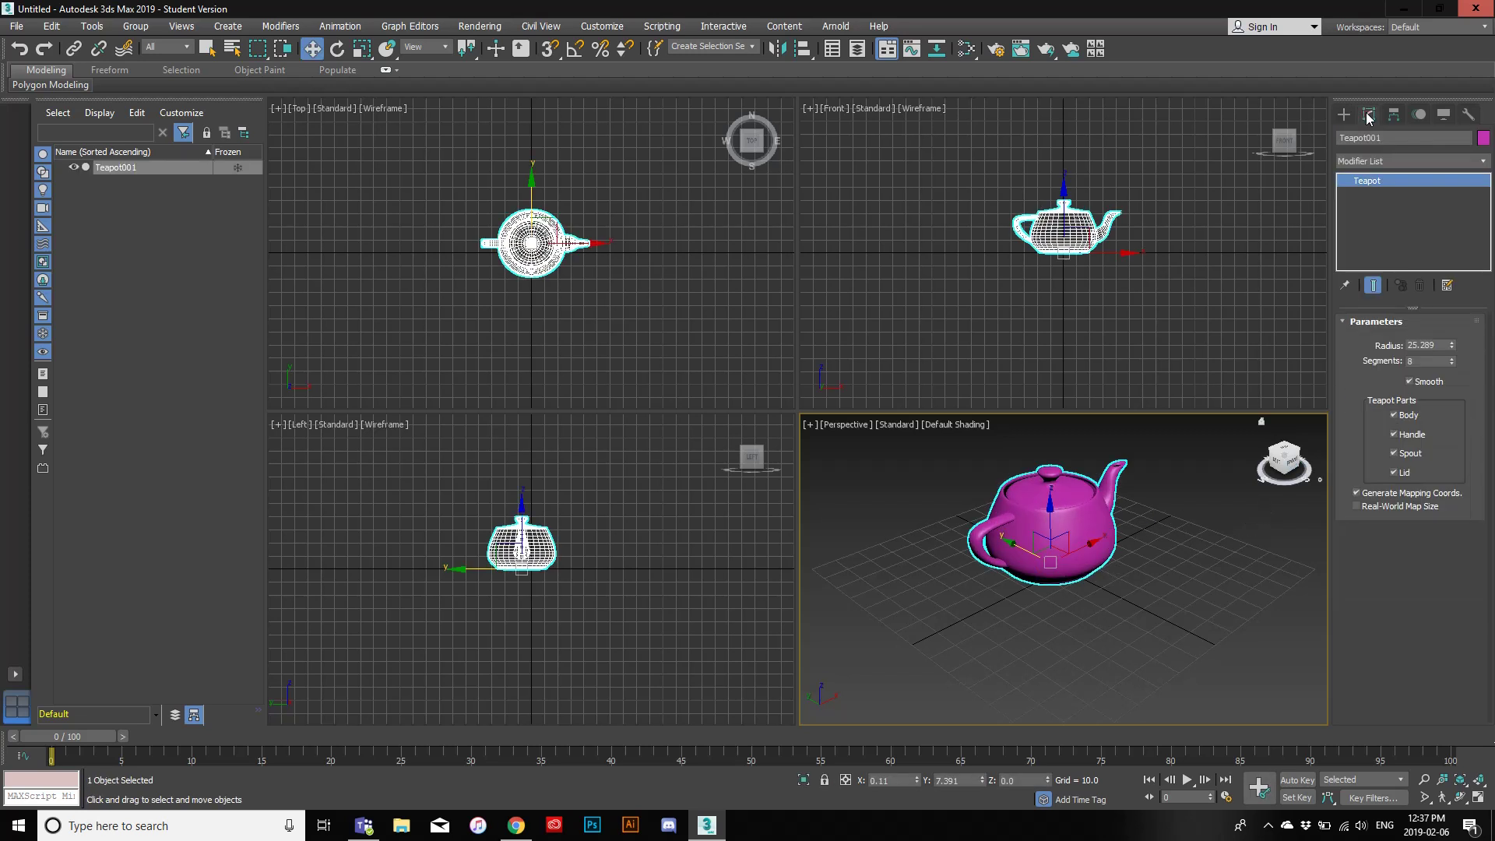
{"action": "left_click", "coordinate": [1394, 159]}
{"action": "type", "text": "sq"}
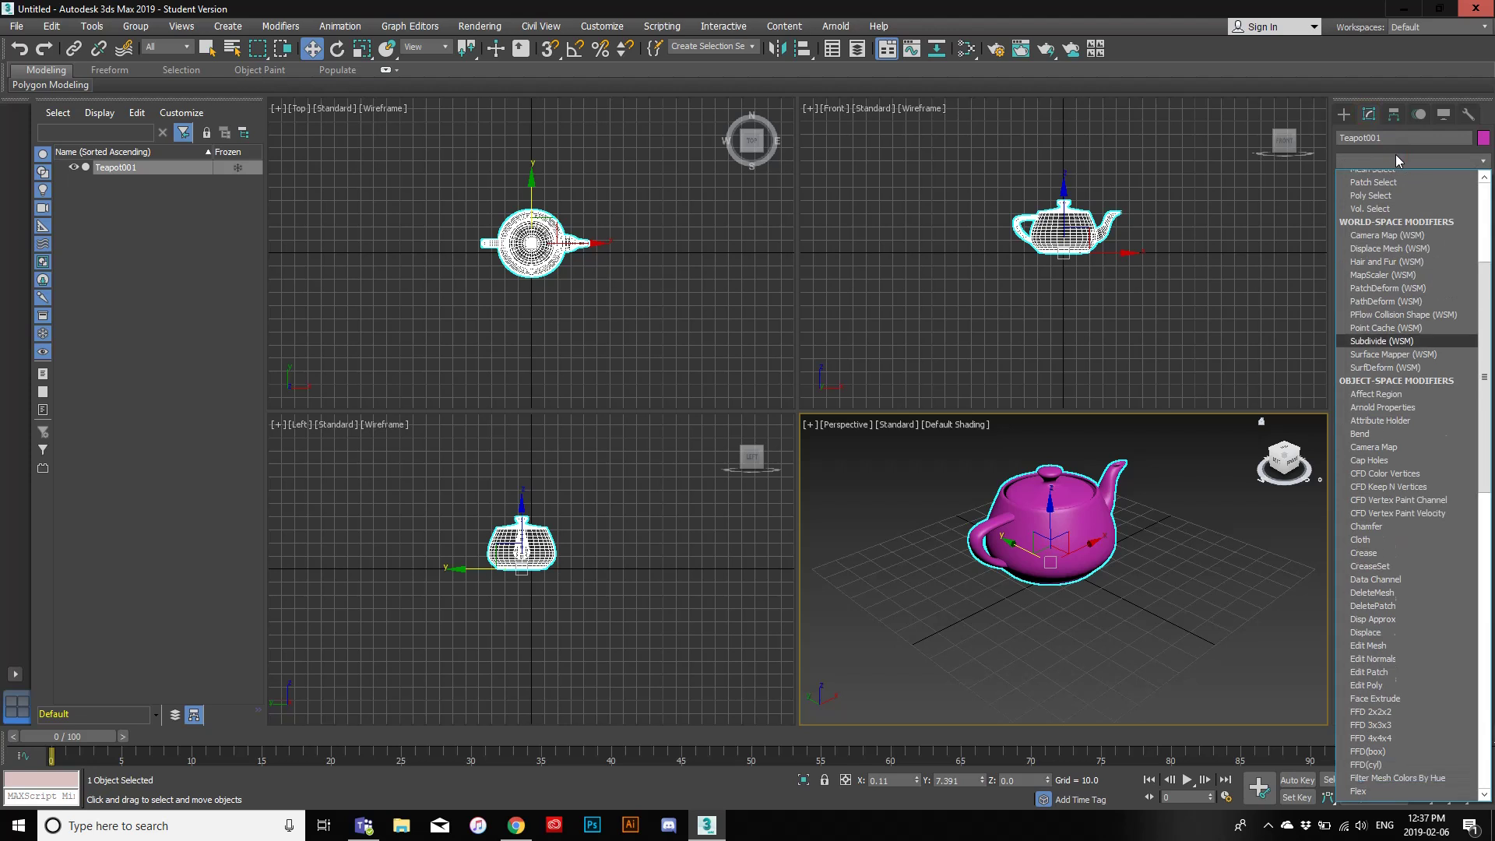
{"action": "key", "text": "Return"}
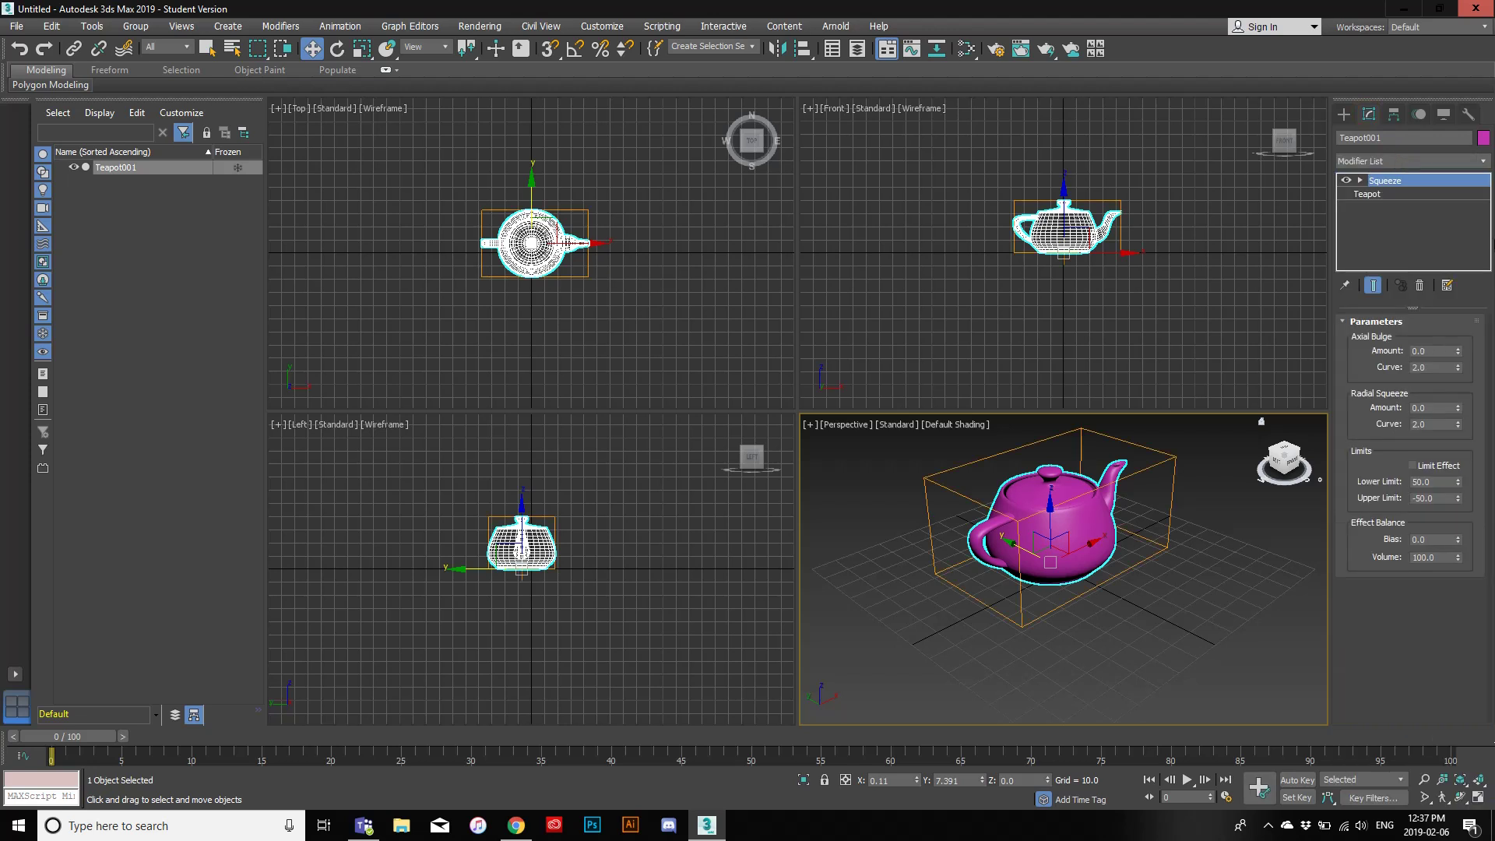
Step: Set the teapot's Axial Bulge amount to -0.27 and curve to -0.08, and its Radial Squeeze amount to 1.02 and curve to 0
{"action": "left_click_drag", "start_coordinate": [1457, 351], "coordinate": [16, 554]}
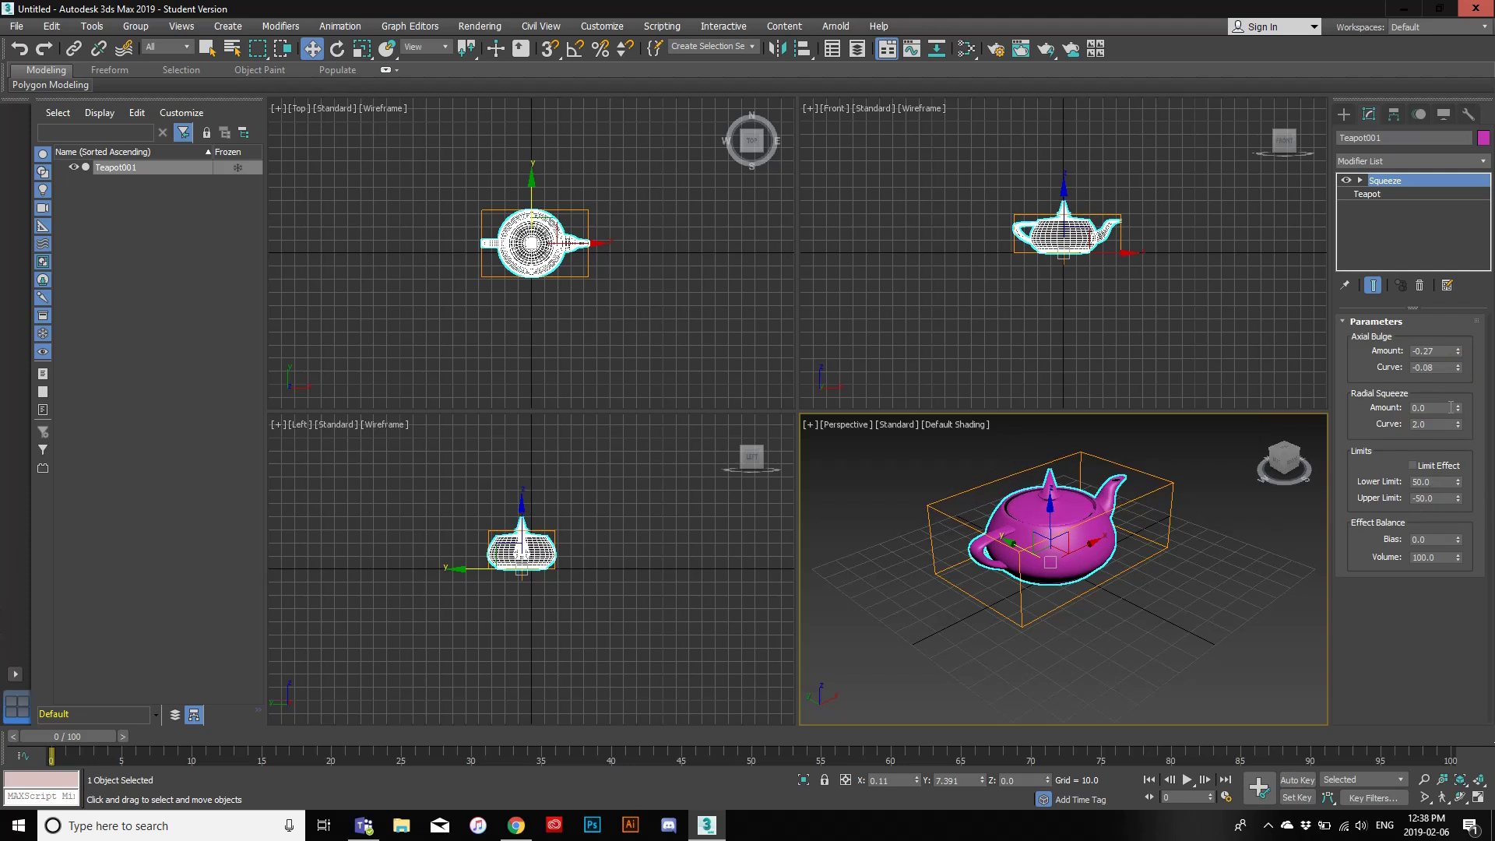
{"action": "left_click_drag", "start_coordinate": [1461, 413], "coordinate": [1468, 327]}
{"action": "left_click_drag", "start_coordinate": [1051, 555], "coordinate": [1008, 576]}
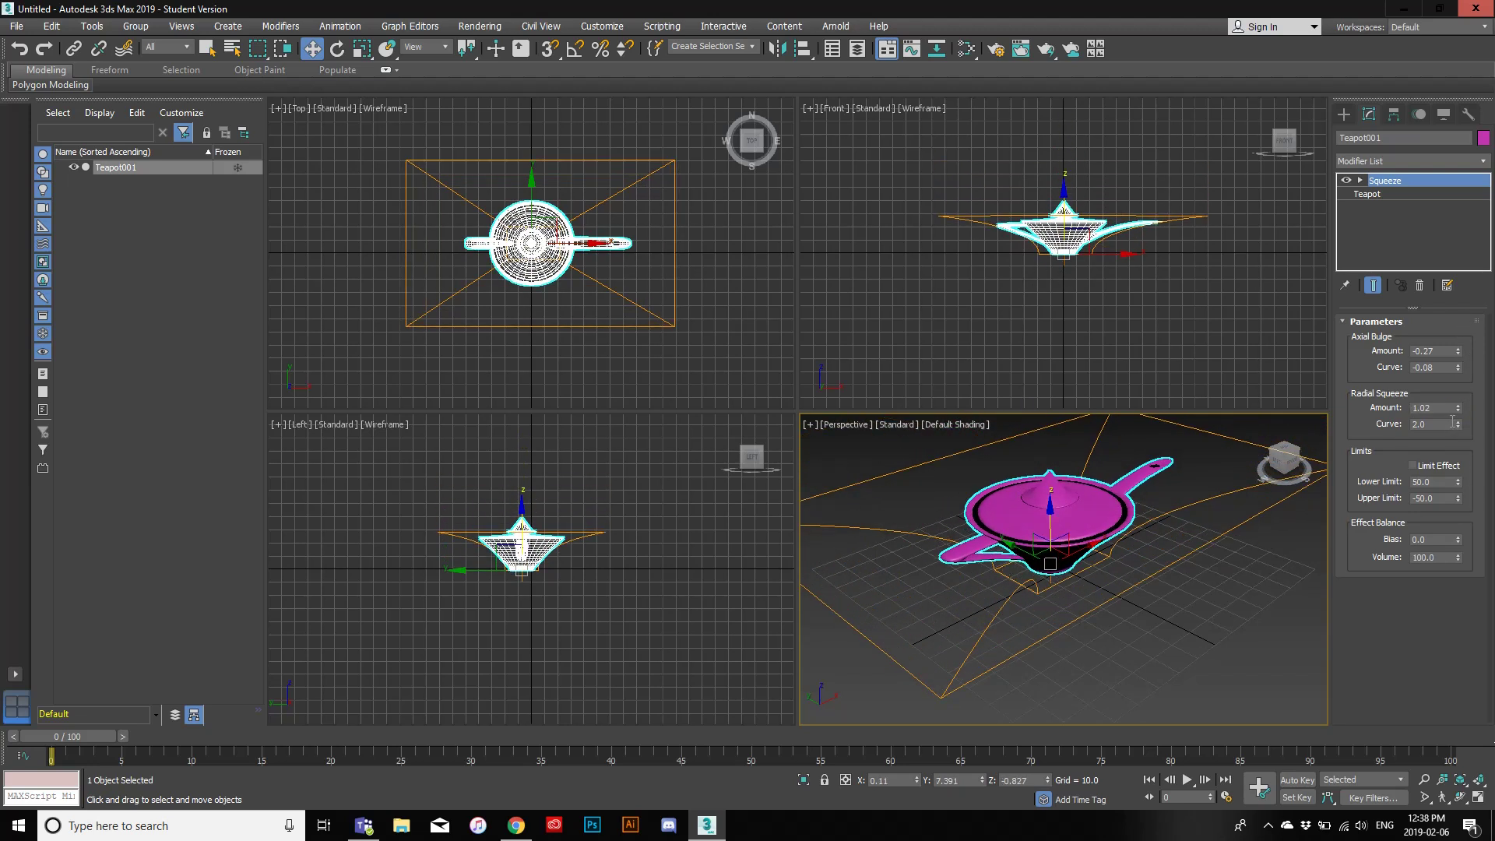
{"action": "left_click_drag", "start_coordinate": [1458, 425], "coordinate": [13, 595]}
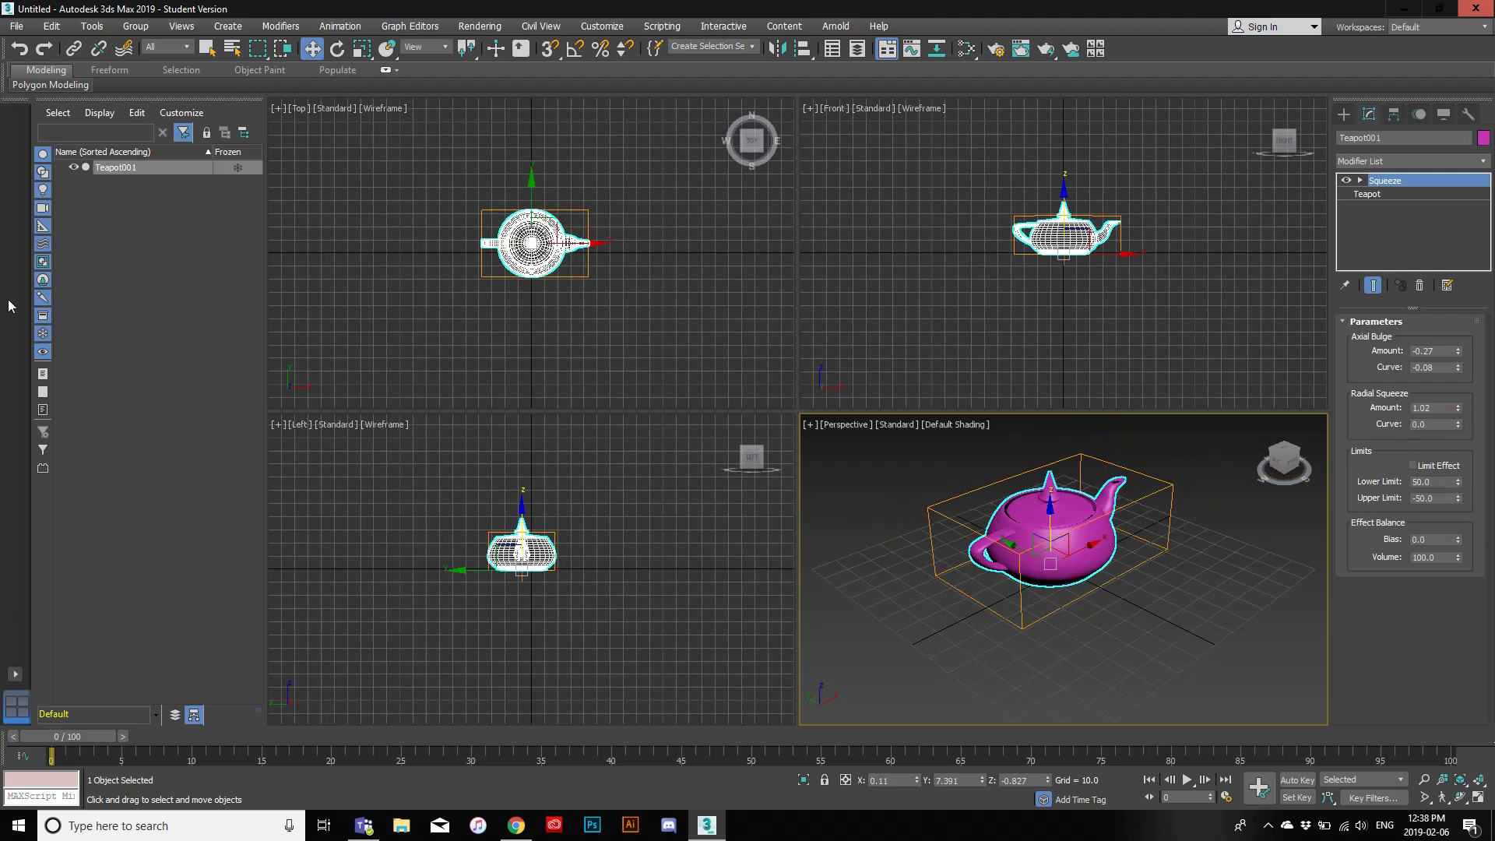
Step: Delete the squeezed teapot and create a larger one about 38.5 in radius at the back of the Perspective grid
{"action": "left_click", "coordinate": [514, 487]}
{"action": "key", "text": "Delete"}
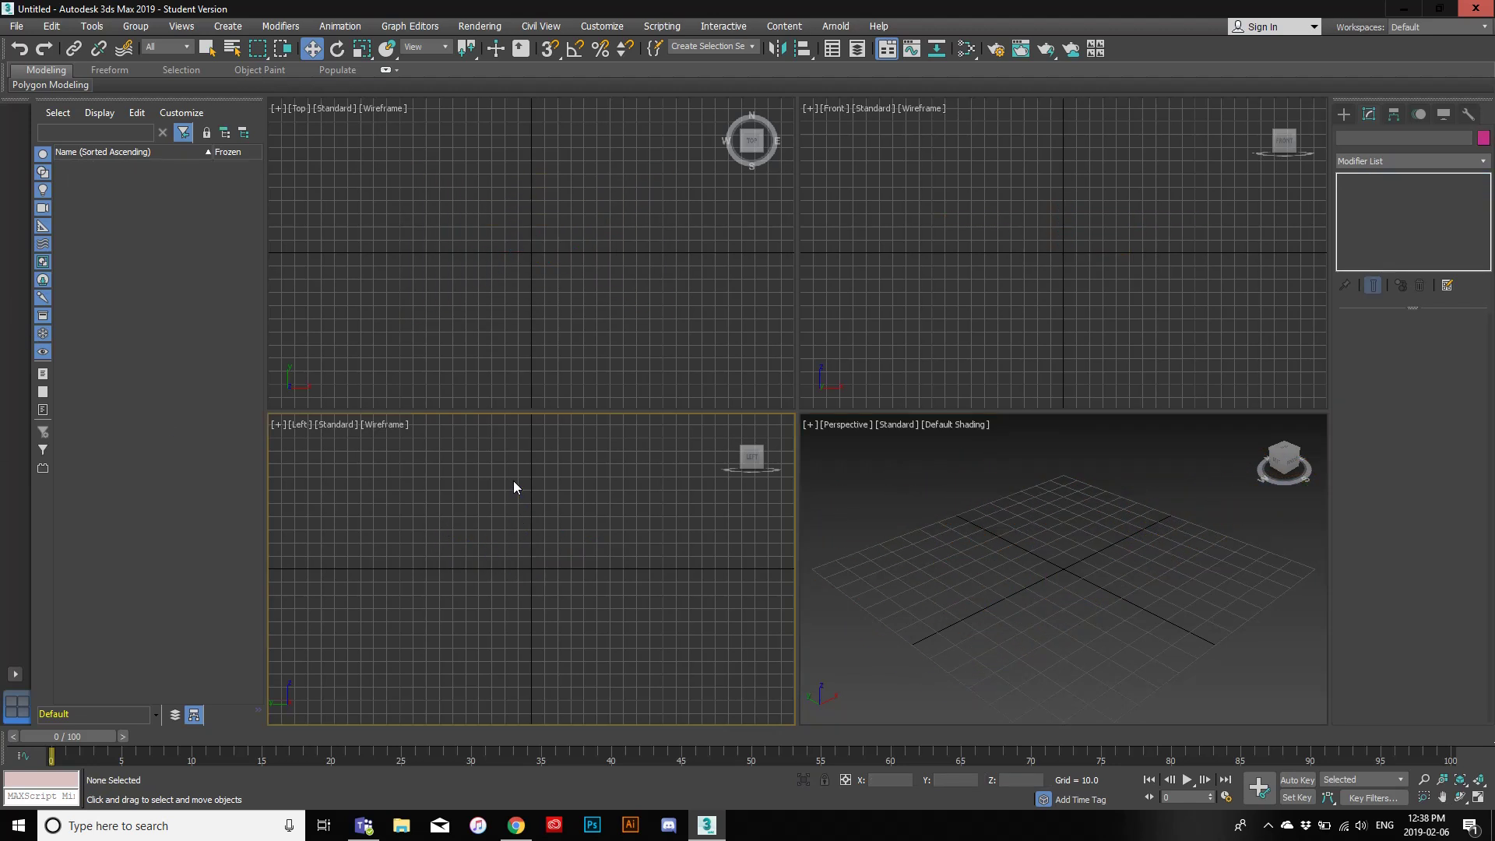
{"action": "left_click", "coordinate": [1344, 115]}
{"action": "left_click", "coordinate": [1379, 273]}
{"action": "left_click_drag", "start_coordinate": [1053, 520], "coordinate": [1089, 556]}
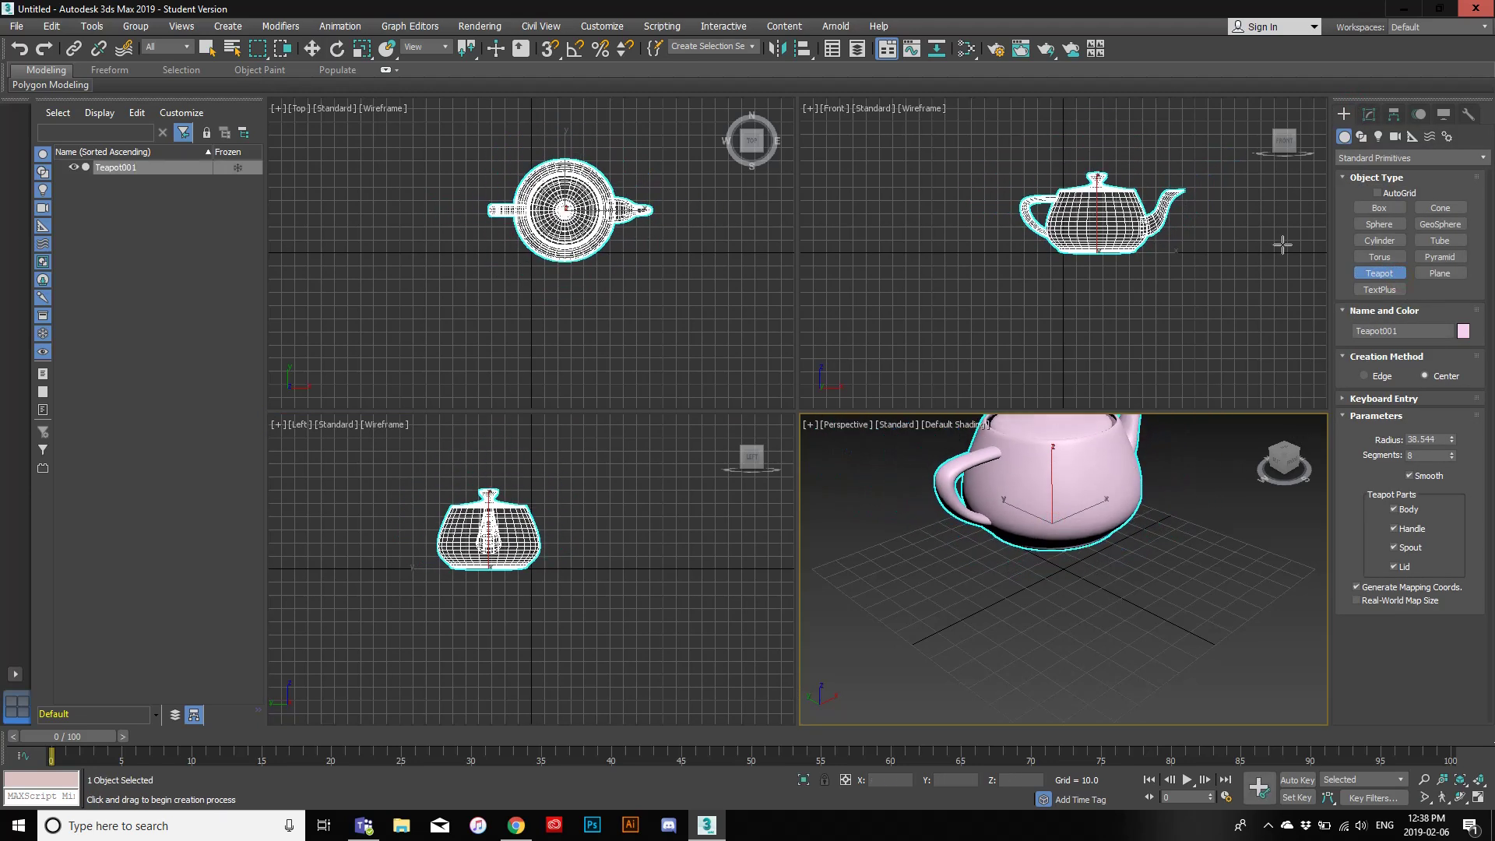
Step: Apply a Relax modifier to the new teapot and set its Relax Value to 1.0
{"action": "left_click", "coordinate": [1370, 115]}
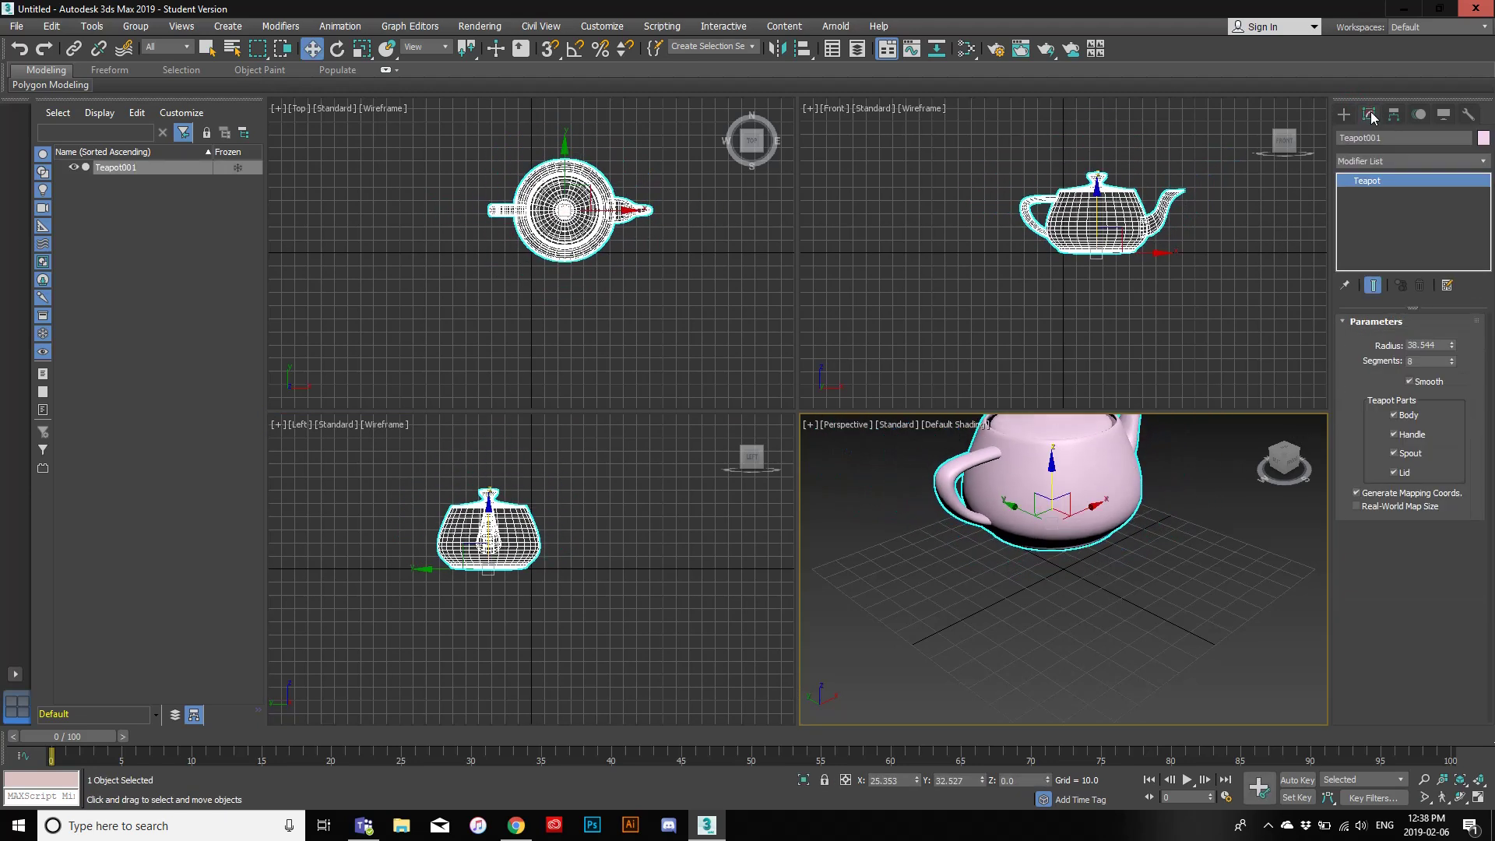
{"action": "left_click", "coordinate": [1404, 159]}
{"action": "key", "text": "r"}
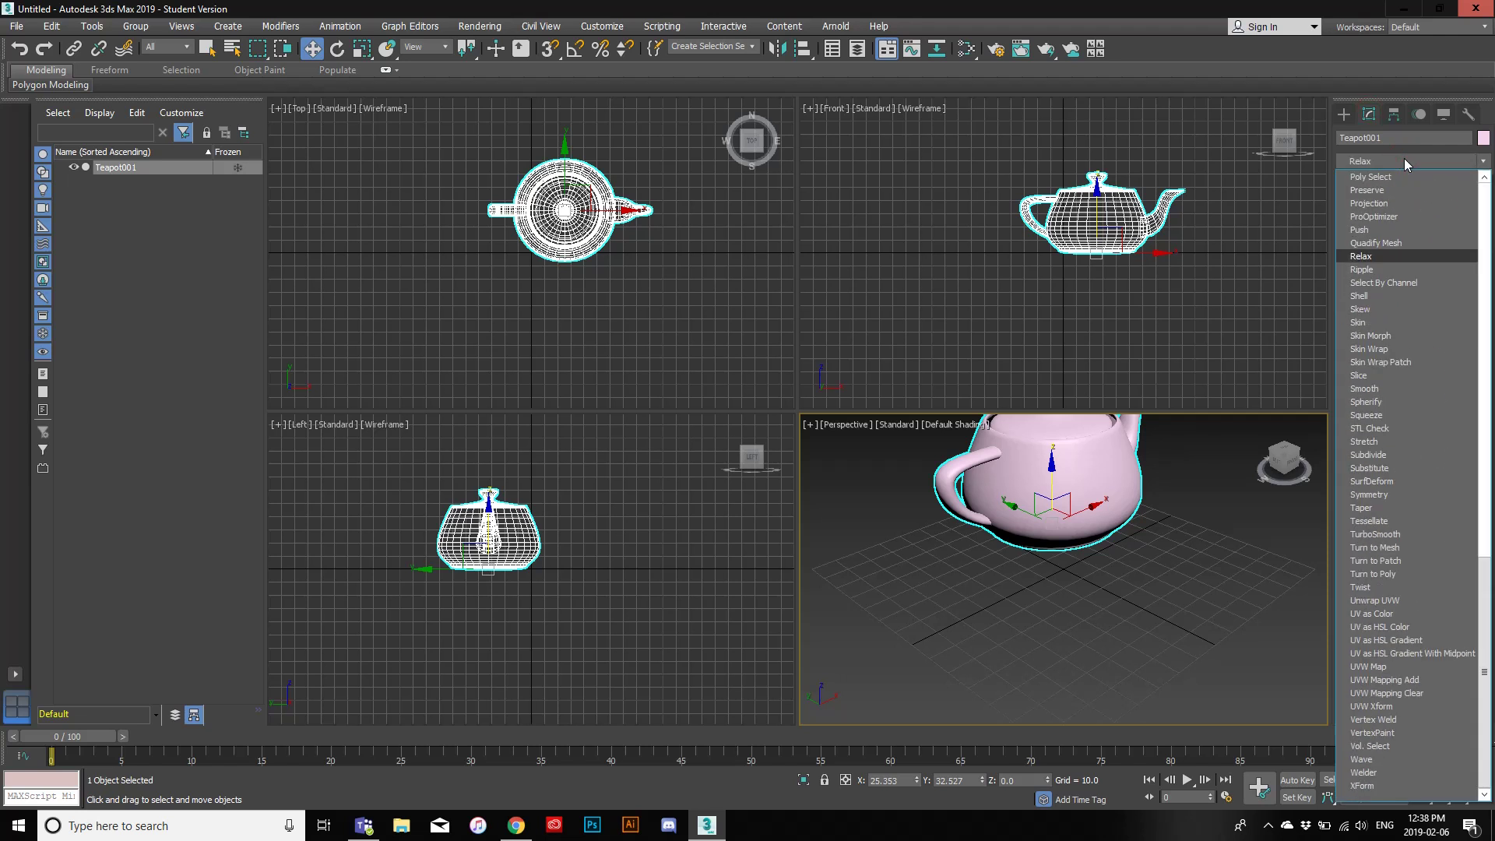
{"action": "key", "text": "Return"}
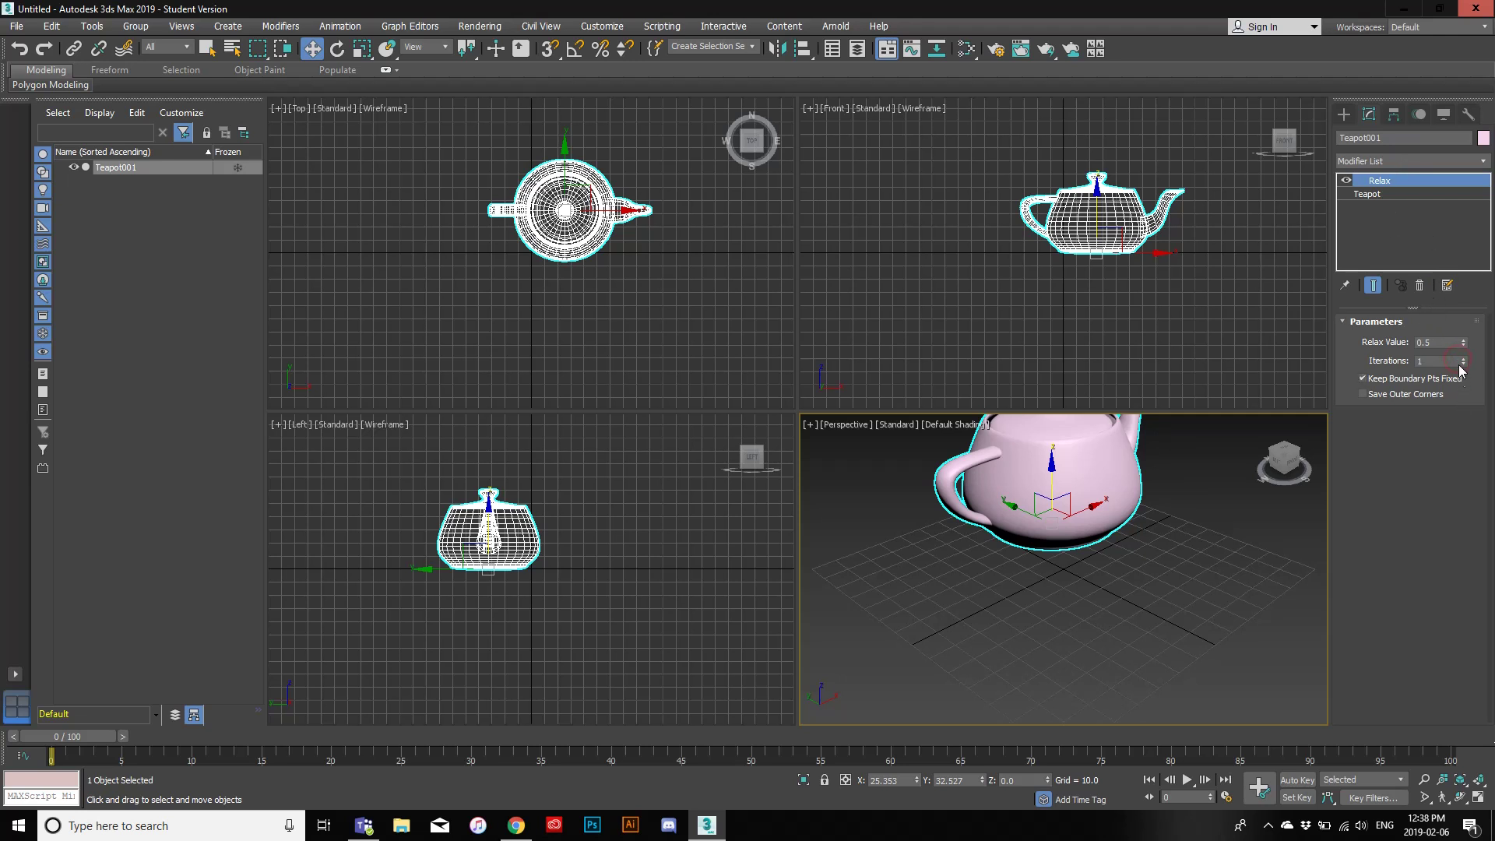
{"action": "left_click_drag", "start_coordinate": [1463, 343], "coordinate": [1464, 283]}
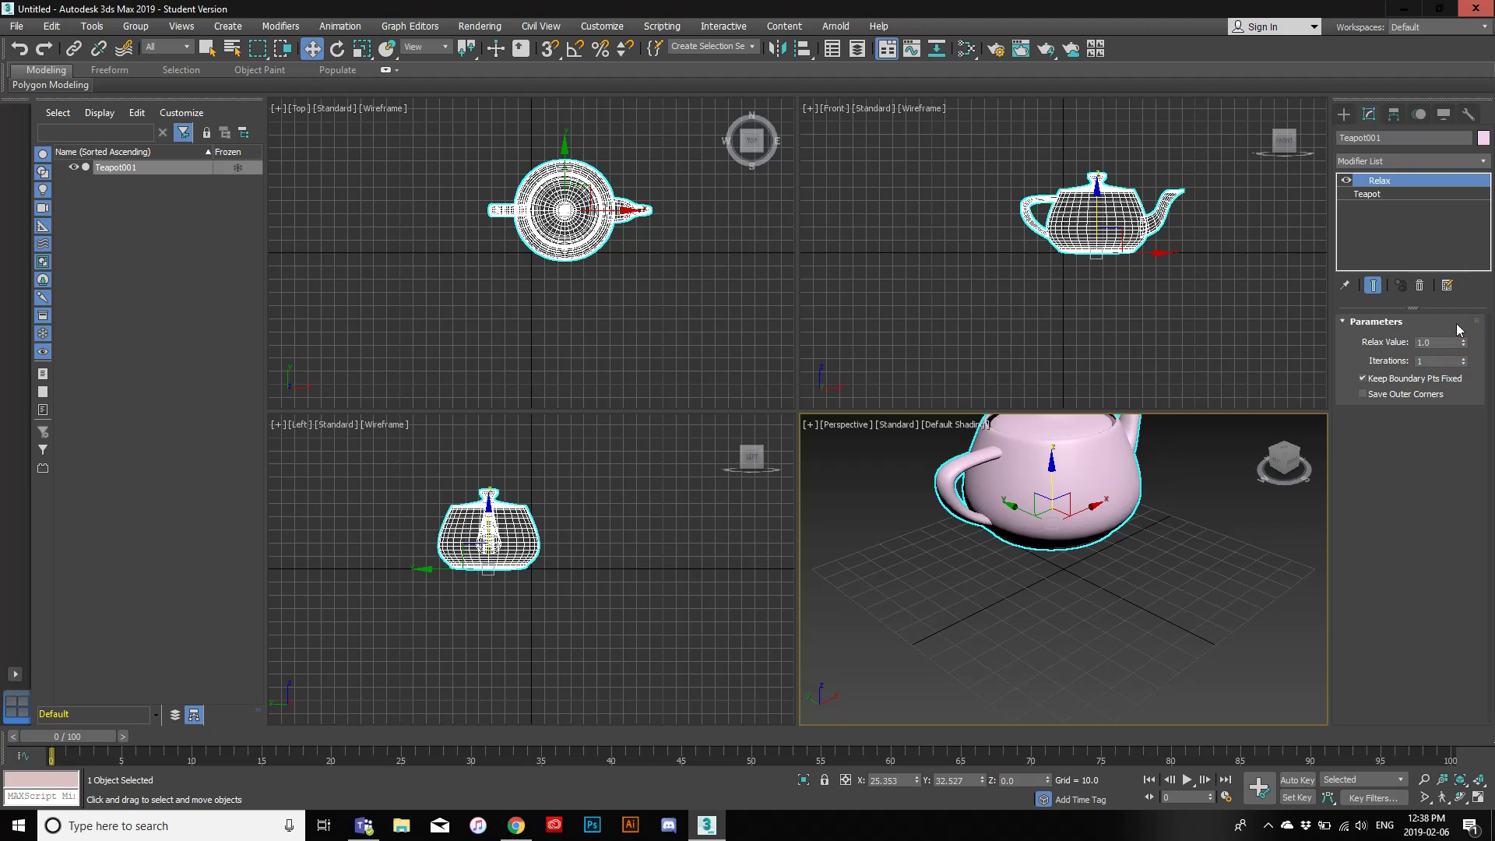
Step: Move the teapot to about X 6, Y 33, Z -22 and set its Relax iterations to 280
{"action": "mouse_move", "coordinate": [1465, 362]}
{"action": "left_mouse_down"}
{"action": "mouse_move", "coordinate": [1463, 286]}
{"action": "mouse_move", "coordinate": [1463, 372]}
{"action": "left_mouse_up"}
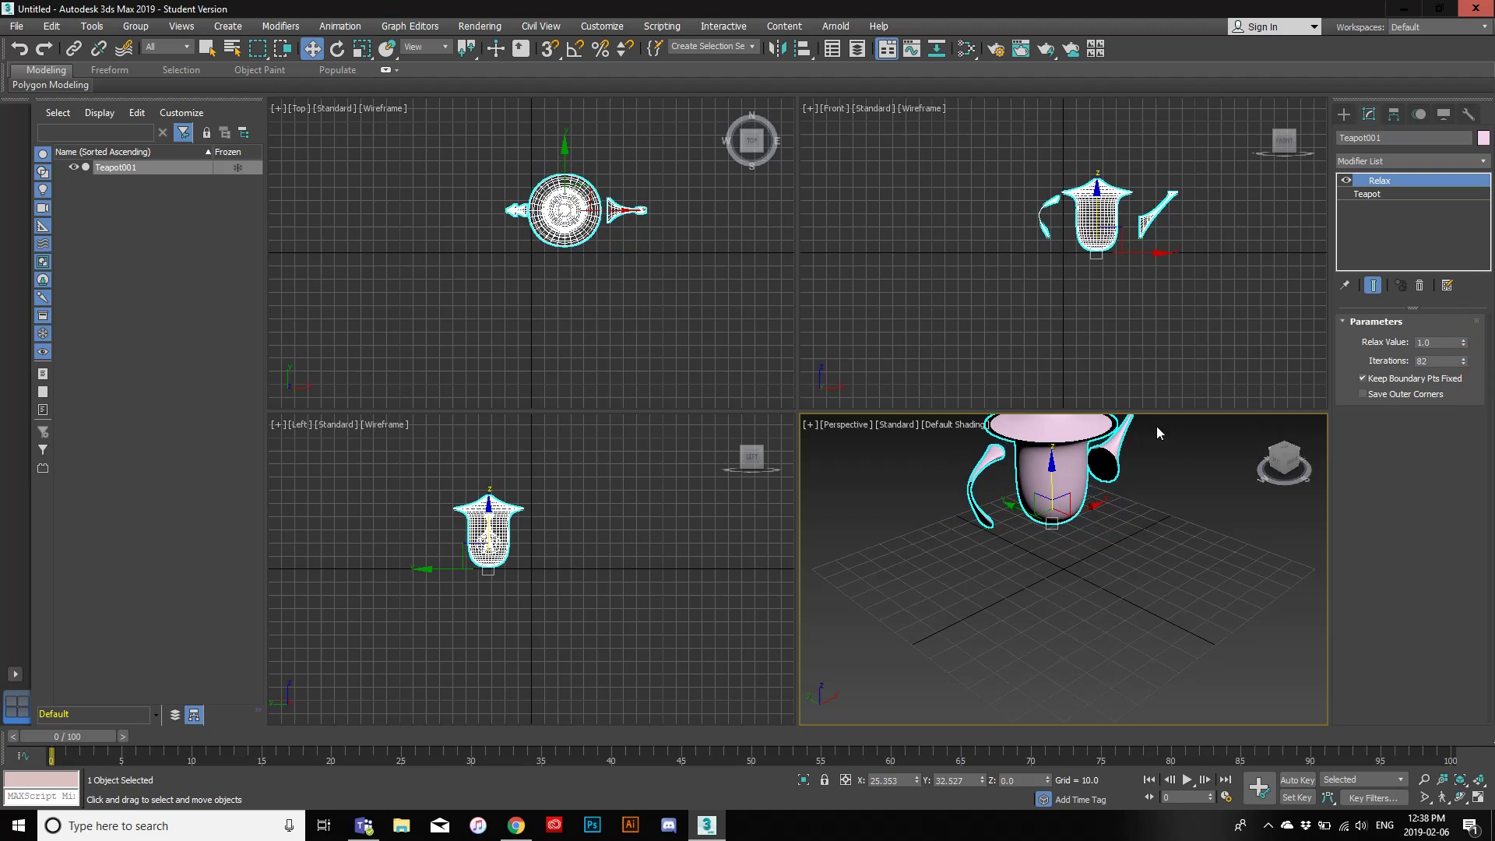
{"action": "left_click_drag", "start_coordinate": [1065, 493], "coordinate": [1035, 550]}
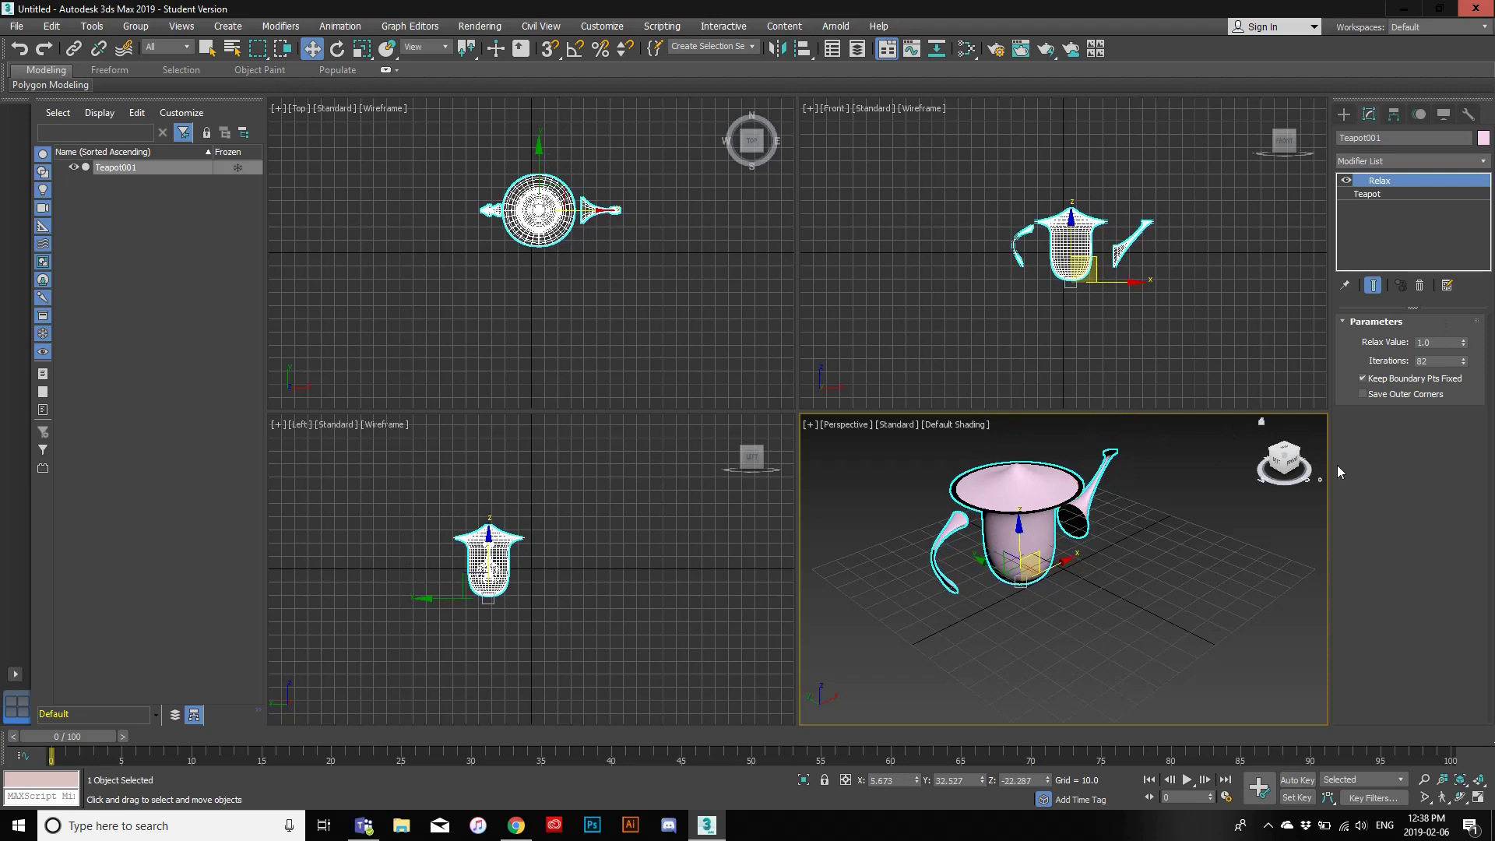
{"action": "left_click_drag", "start_coordinate": [1464, 363], "coordinate": [1422, 154]}
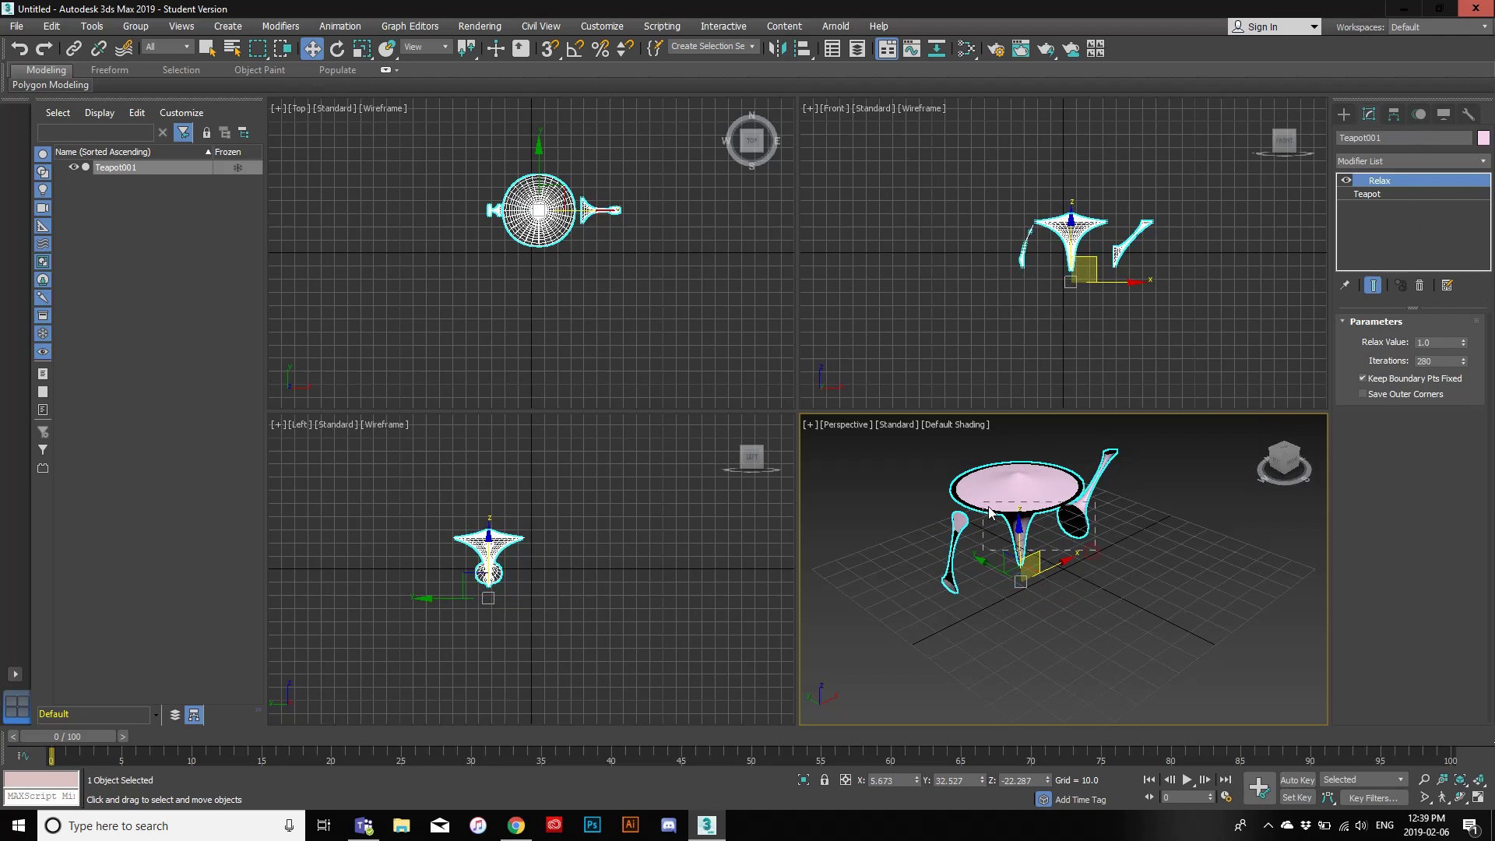
Step: Delete the relaxed teapot from the scene
{"action": "left_click", "coordinate": [1107, 592]}
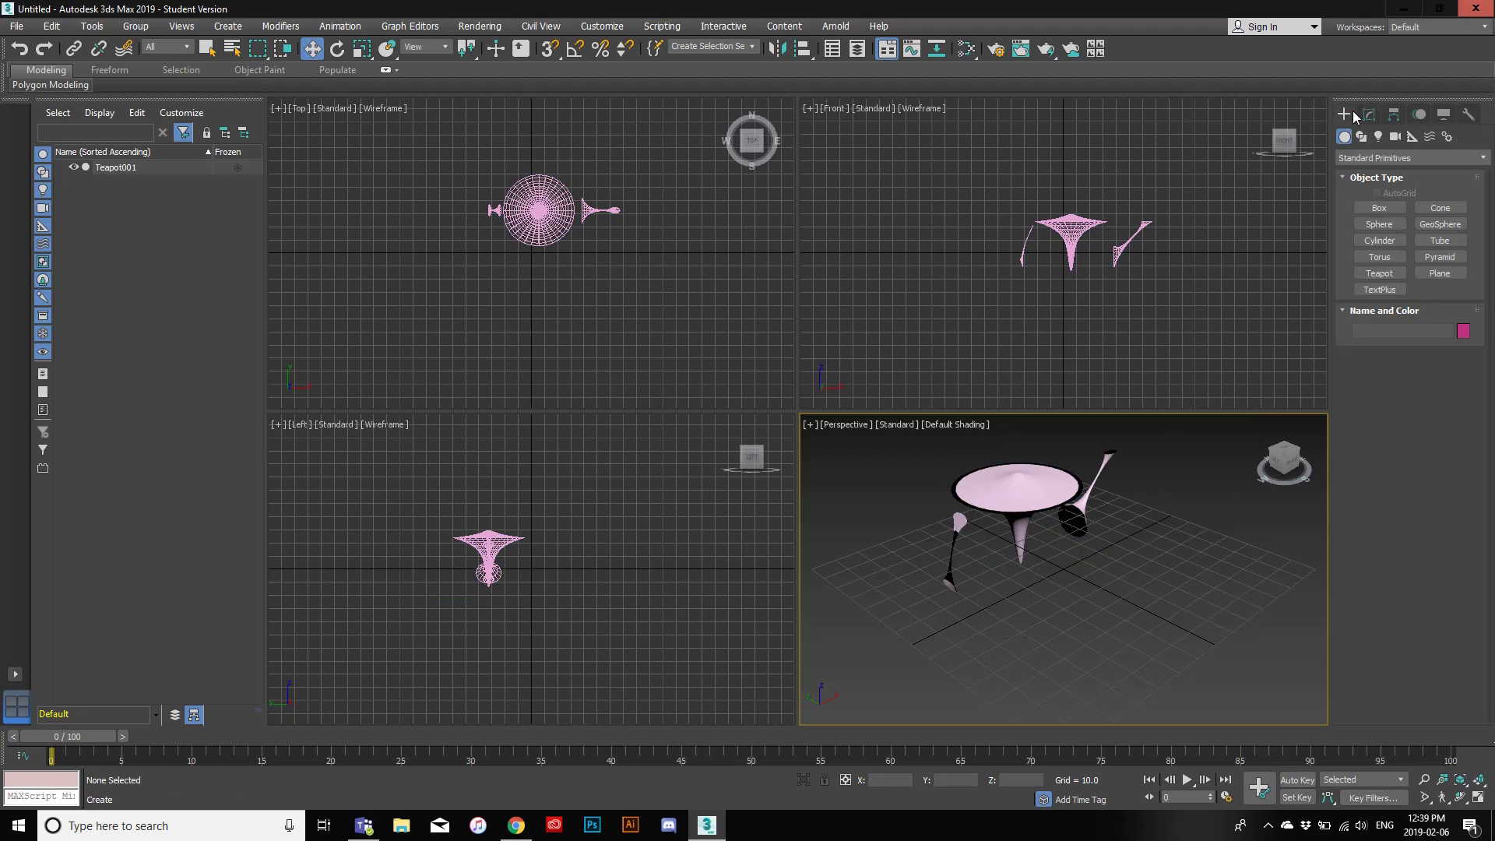
{"action": "left_click", "coordinate": [1359, 159]}
{"action": "left_click", "coordinate": [1363, 165]}
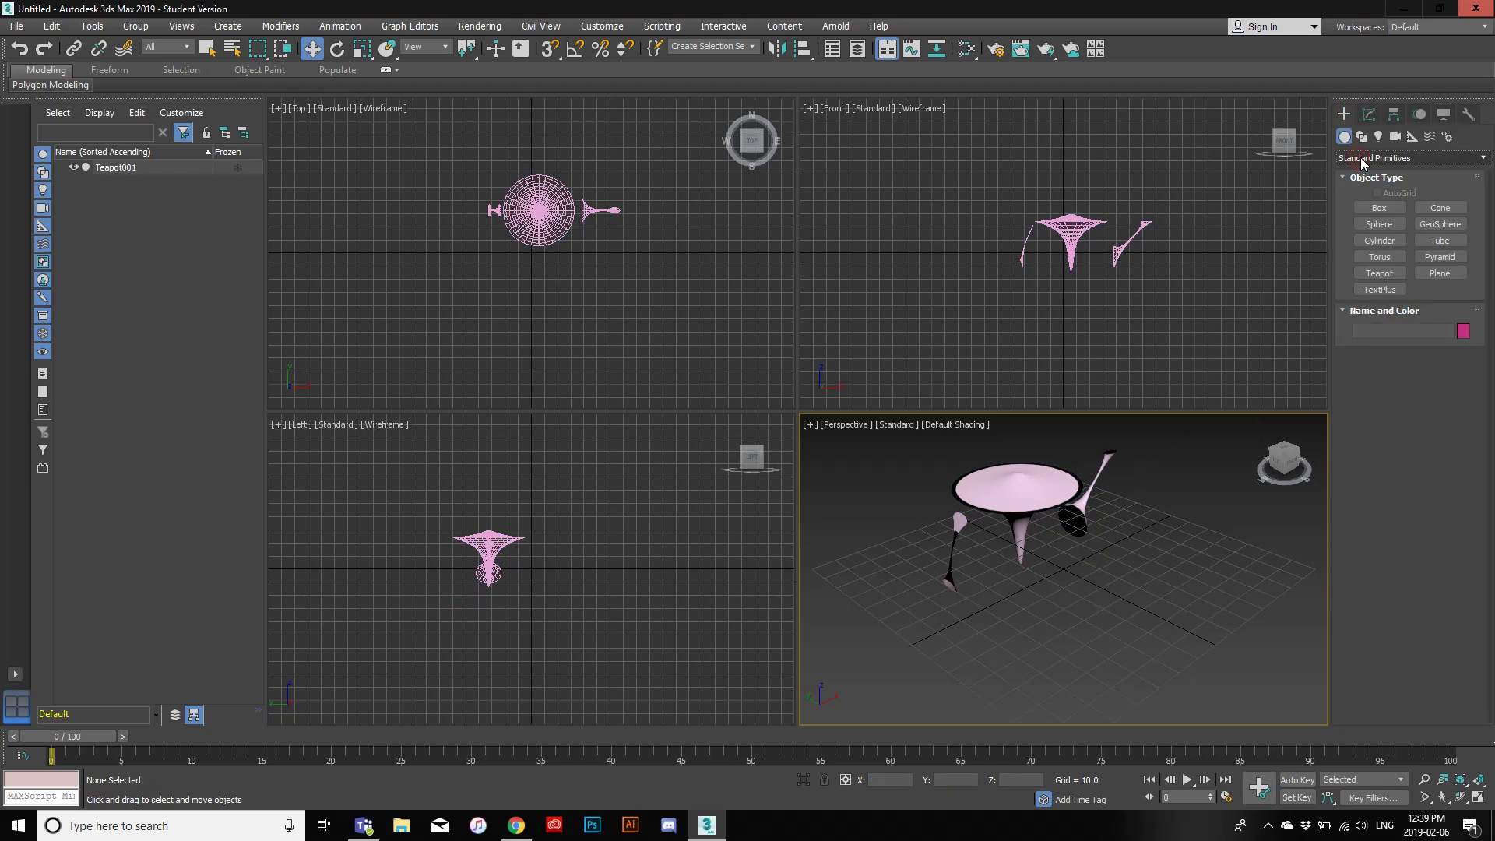
{"action": "left_click", "coordinate": [1369, 115]}
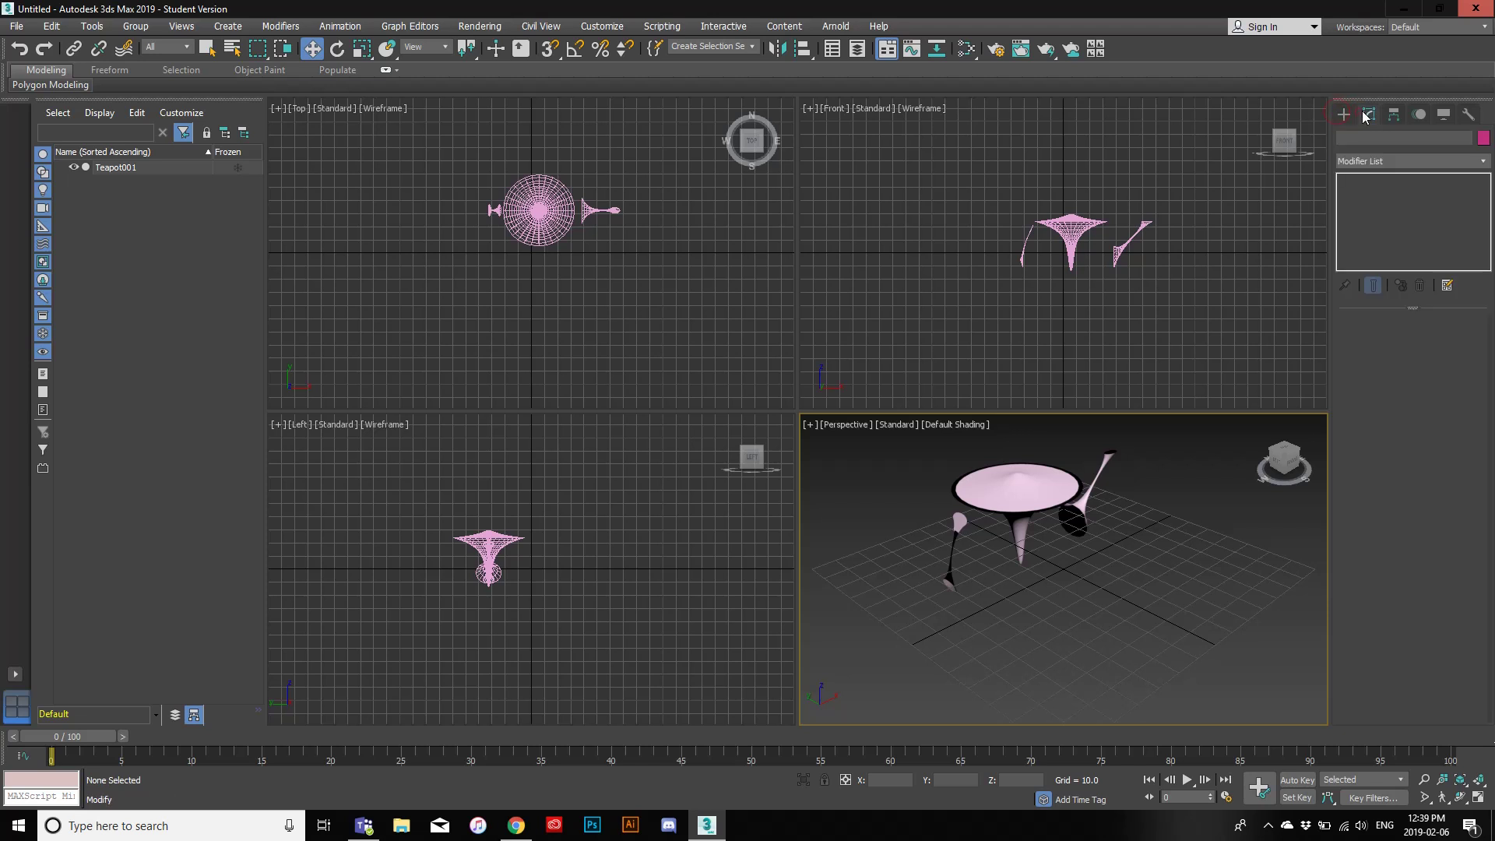
{"action": "left_click", "coordinate": [1018, 494]}
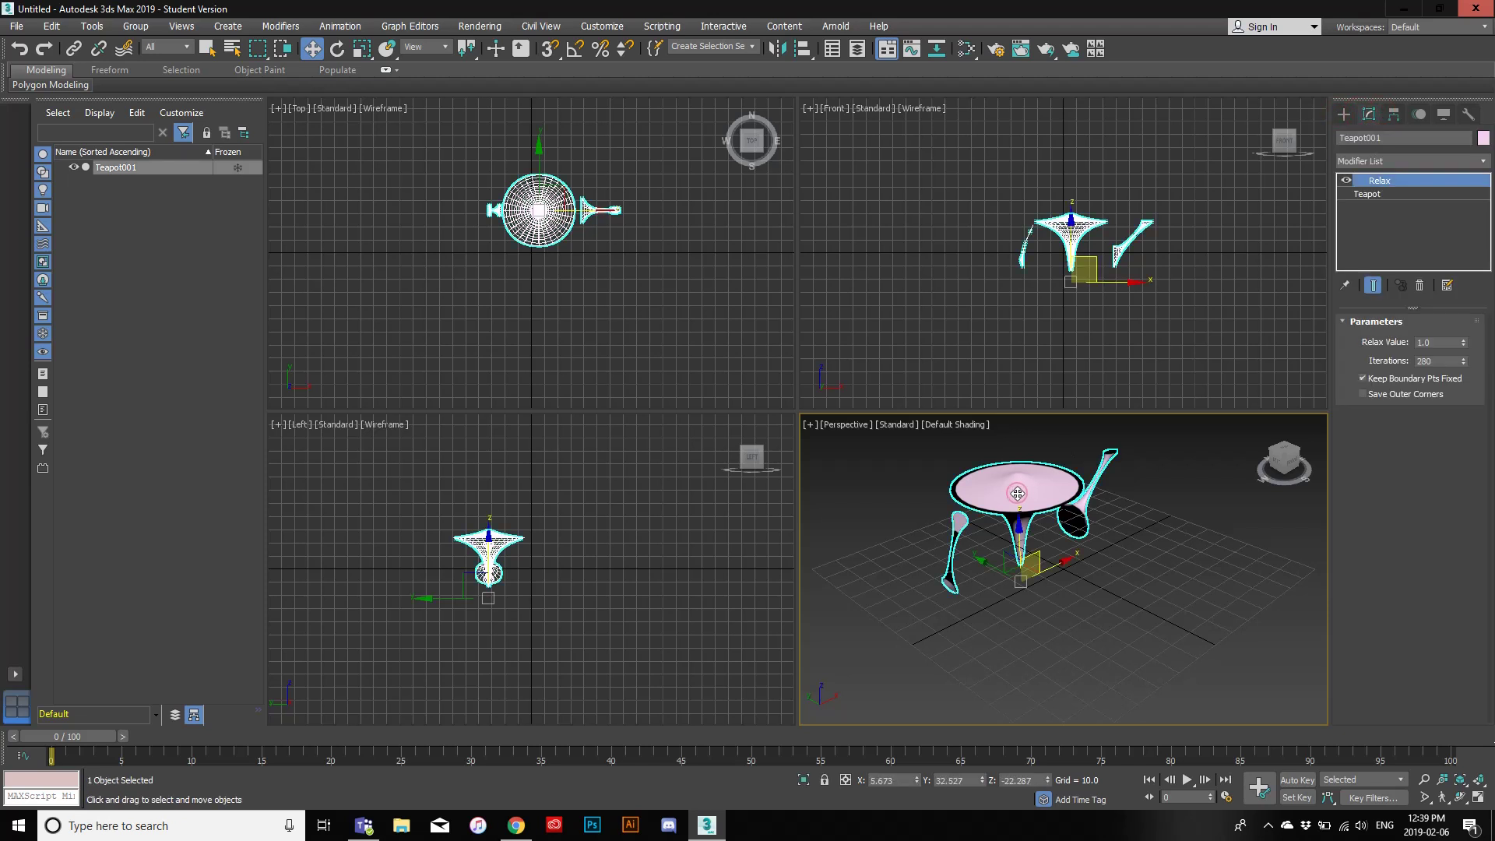
{"action": "key", "text": "Delete"}
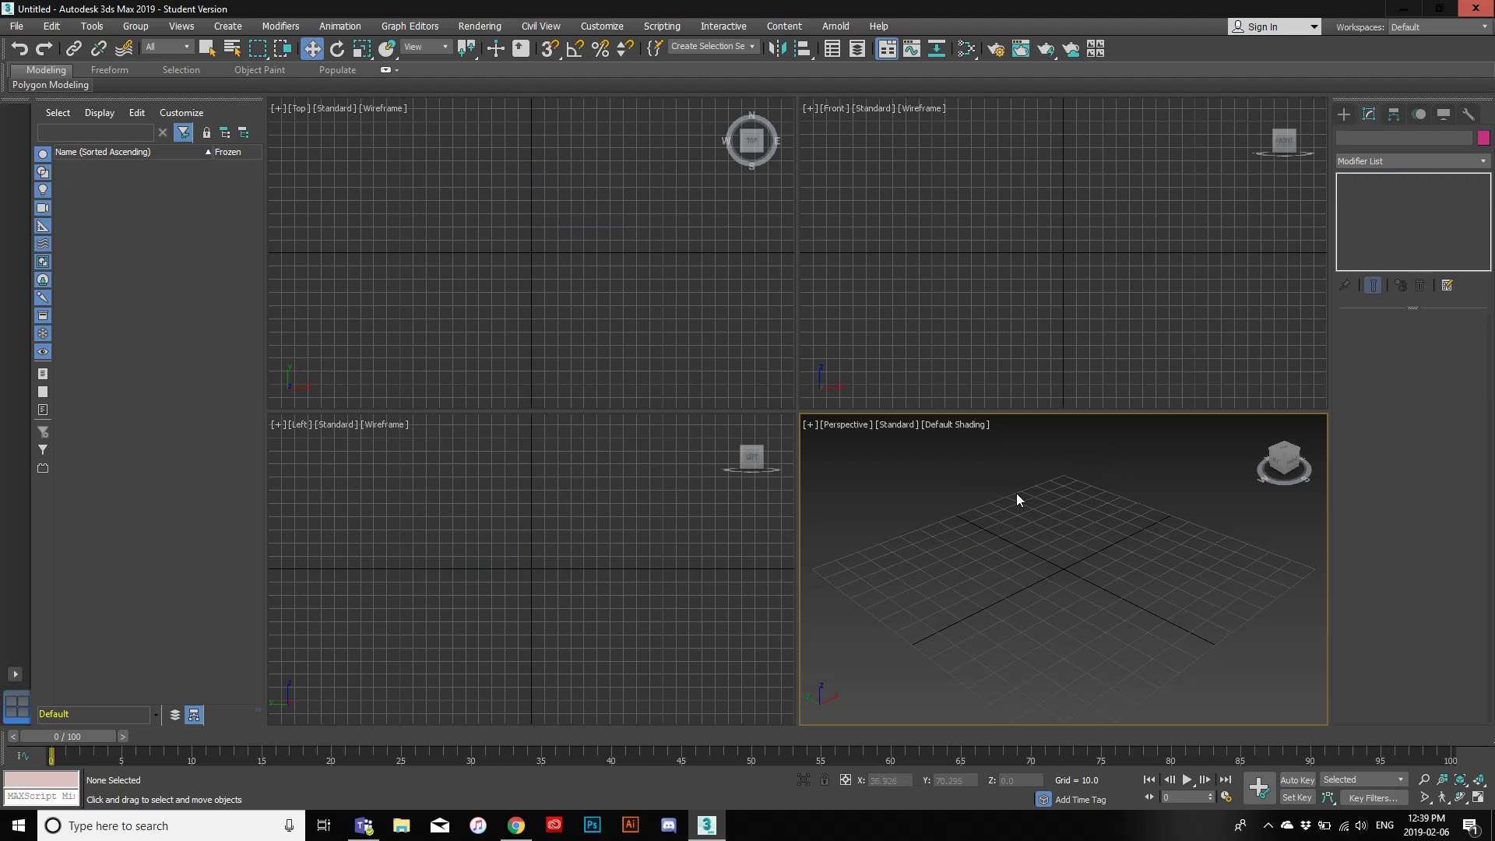
Step: Create a cone at the back of the Perspective grid, about 27.7 in base radius, 10.8 in top radius and 27.5 high
{"action": "left_click", "coordinate": [1344, 115]}
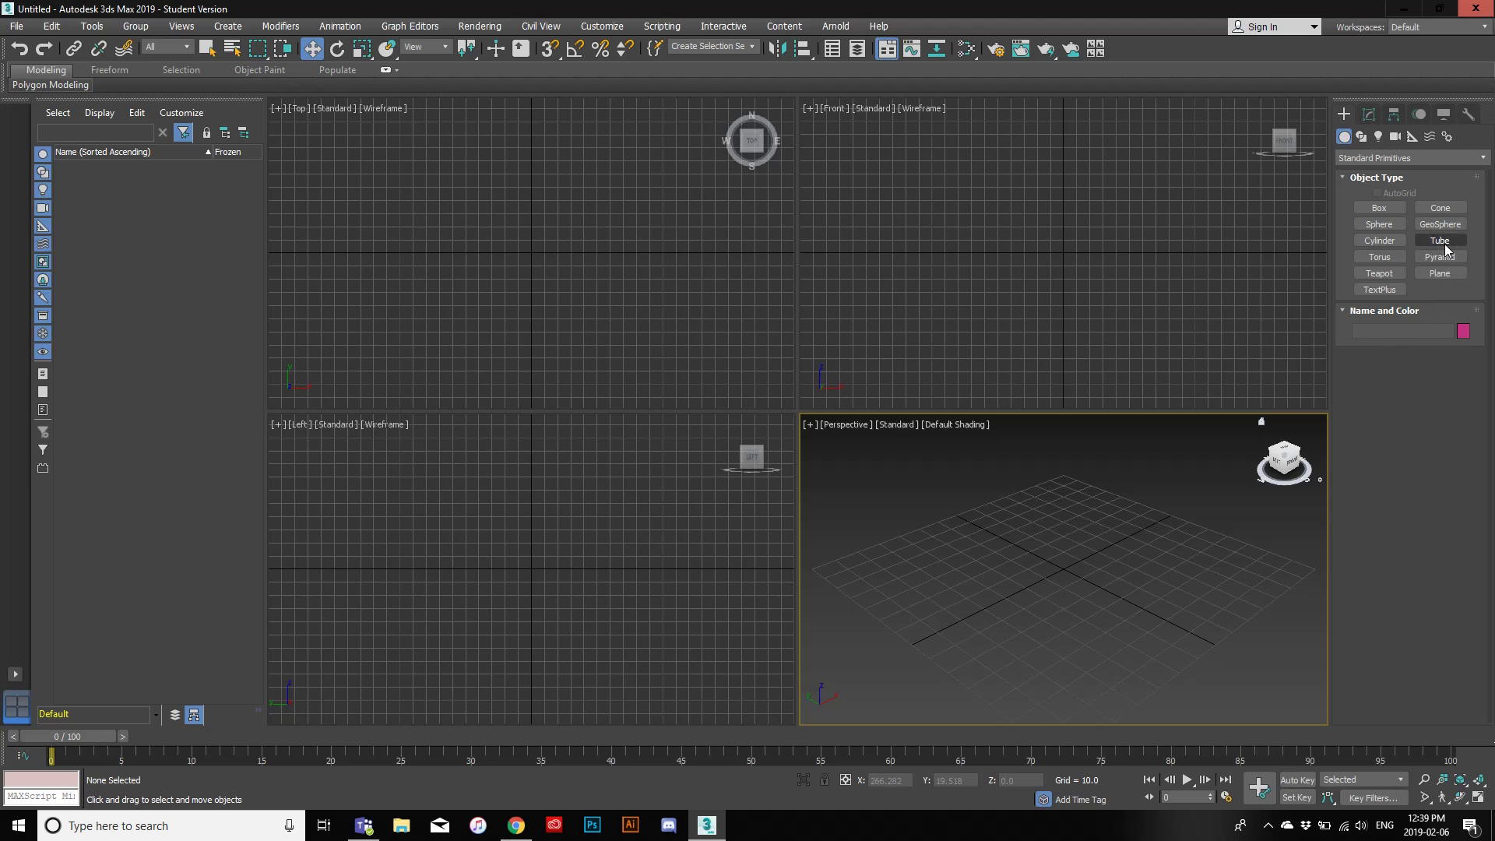
{"action": "left_click", "coordinate": [1441, 208]}
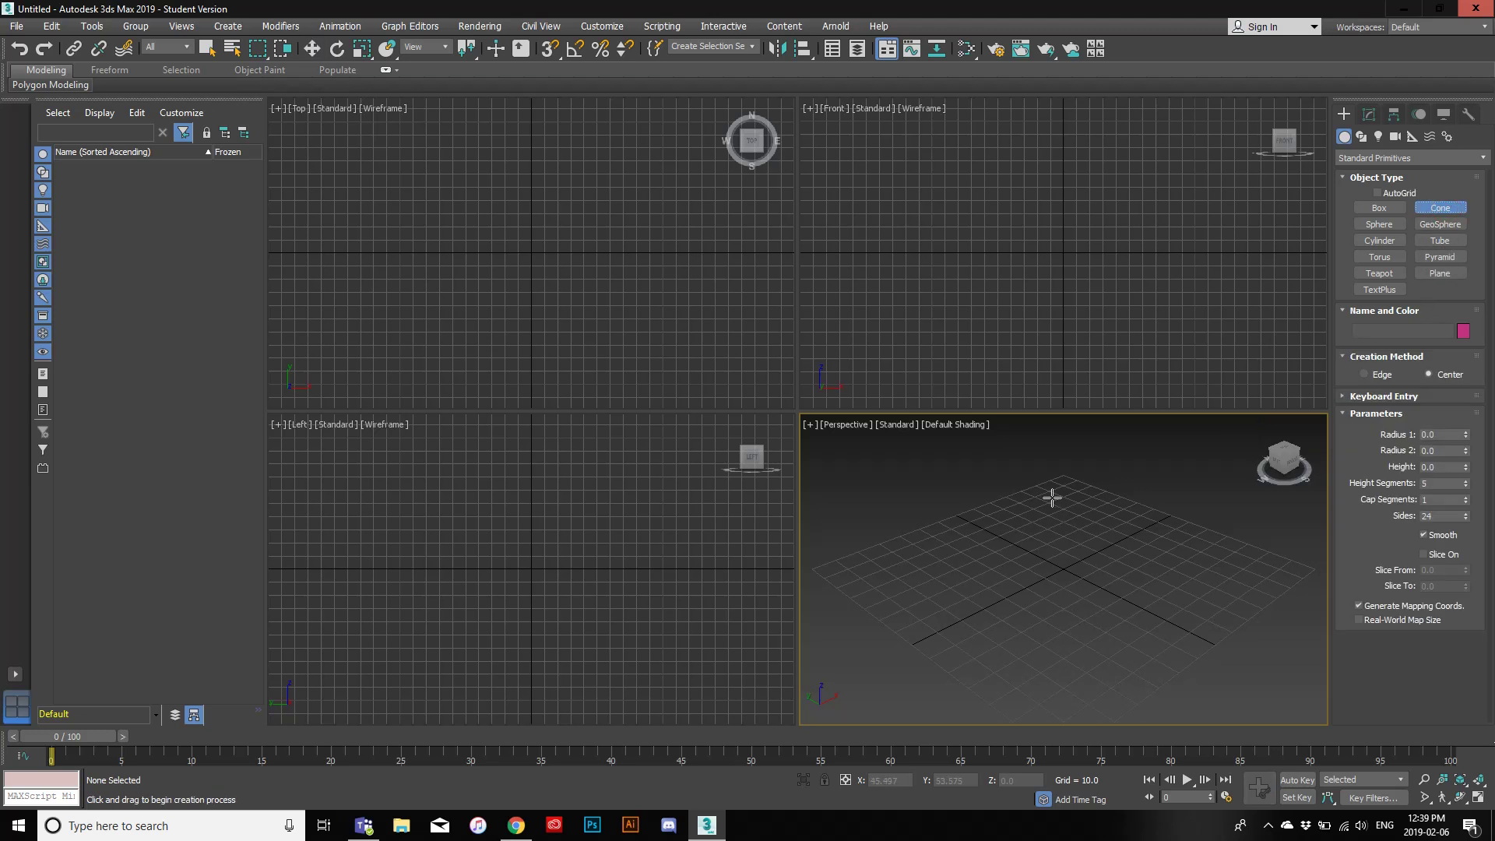
{"action": "left_click_drag", "start_coordinate": [1052, 497], "coordinate": [1062, 521]}
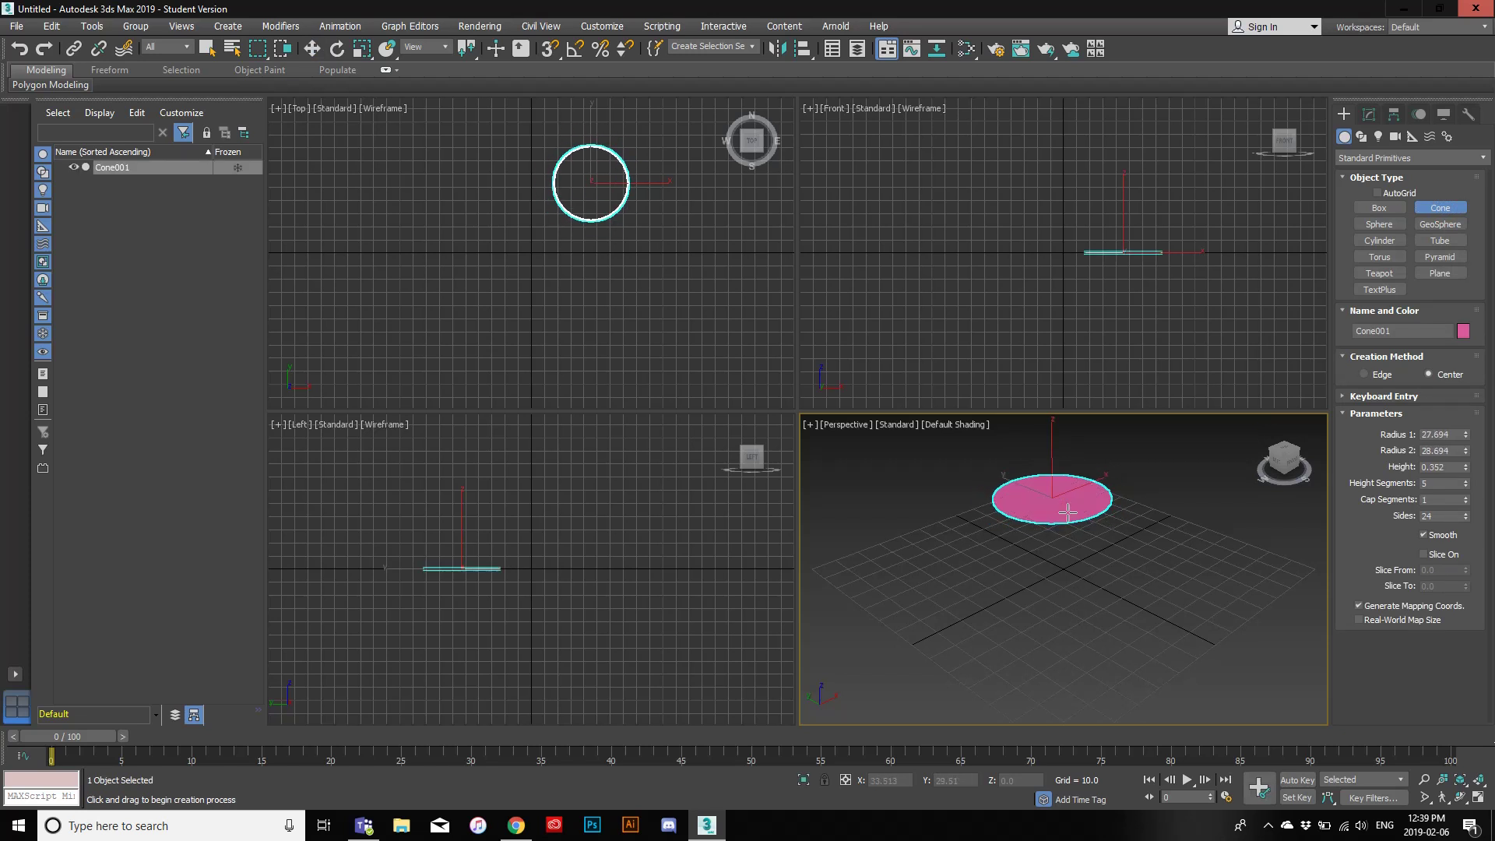
{"action": "left_click", "coordinate": [1057, 456]}
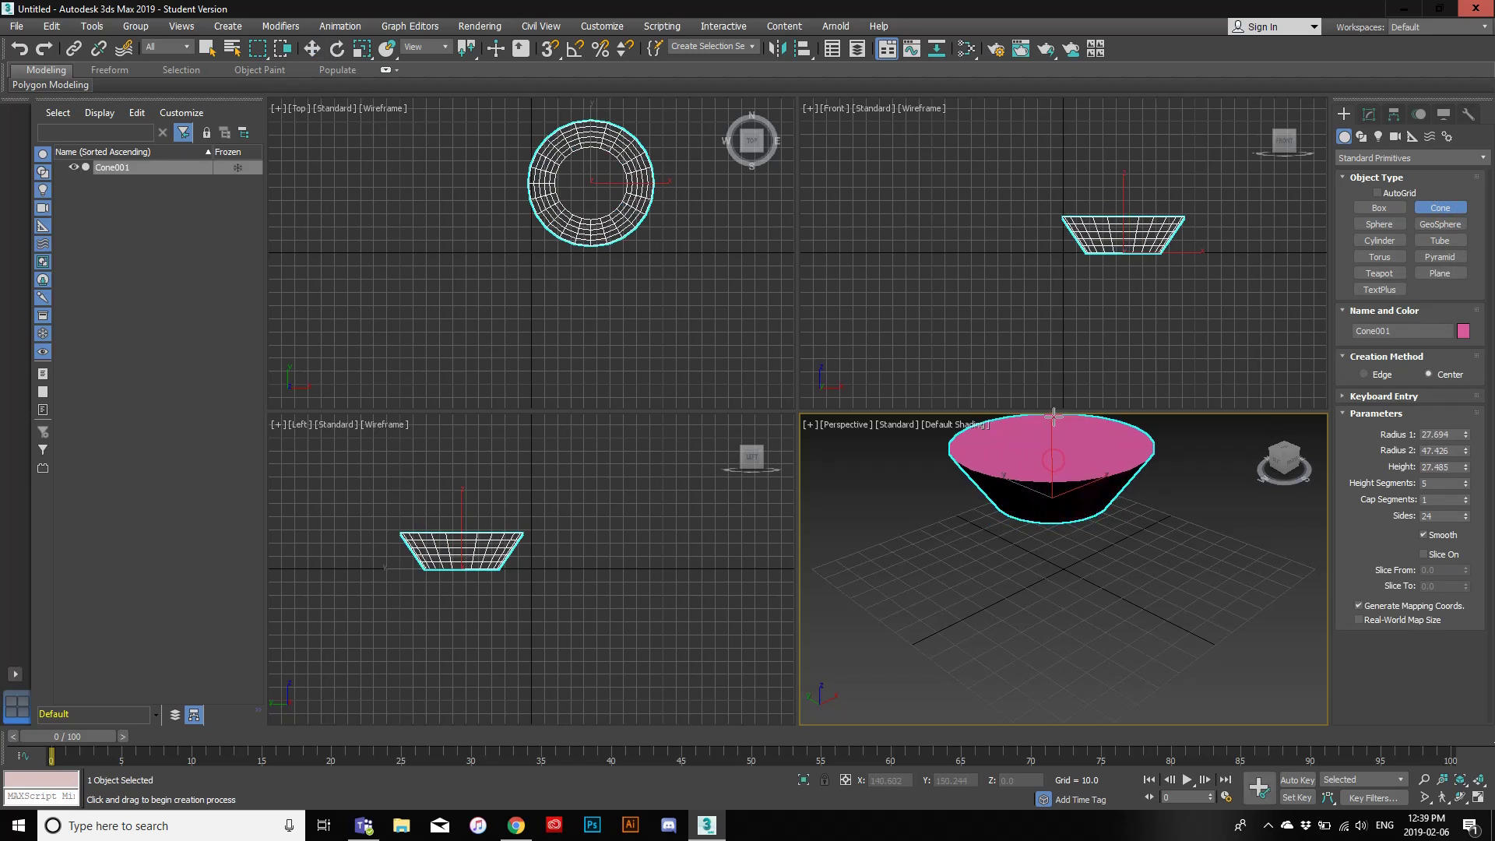
{"action": "left_click", "coordinate": [1060, 496]}
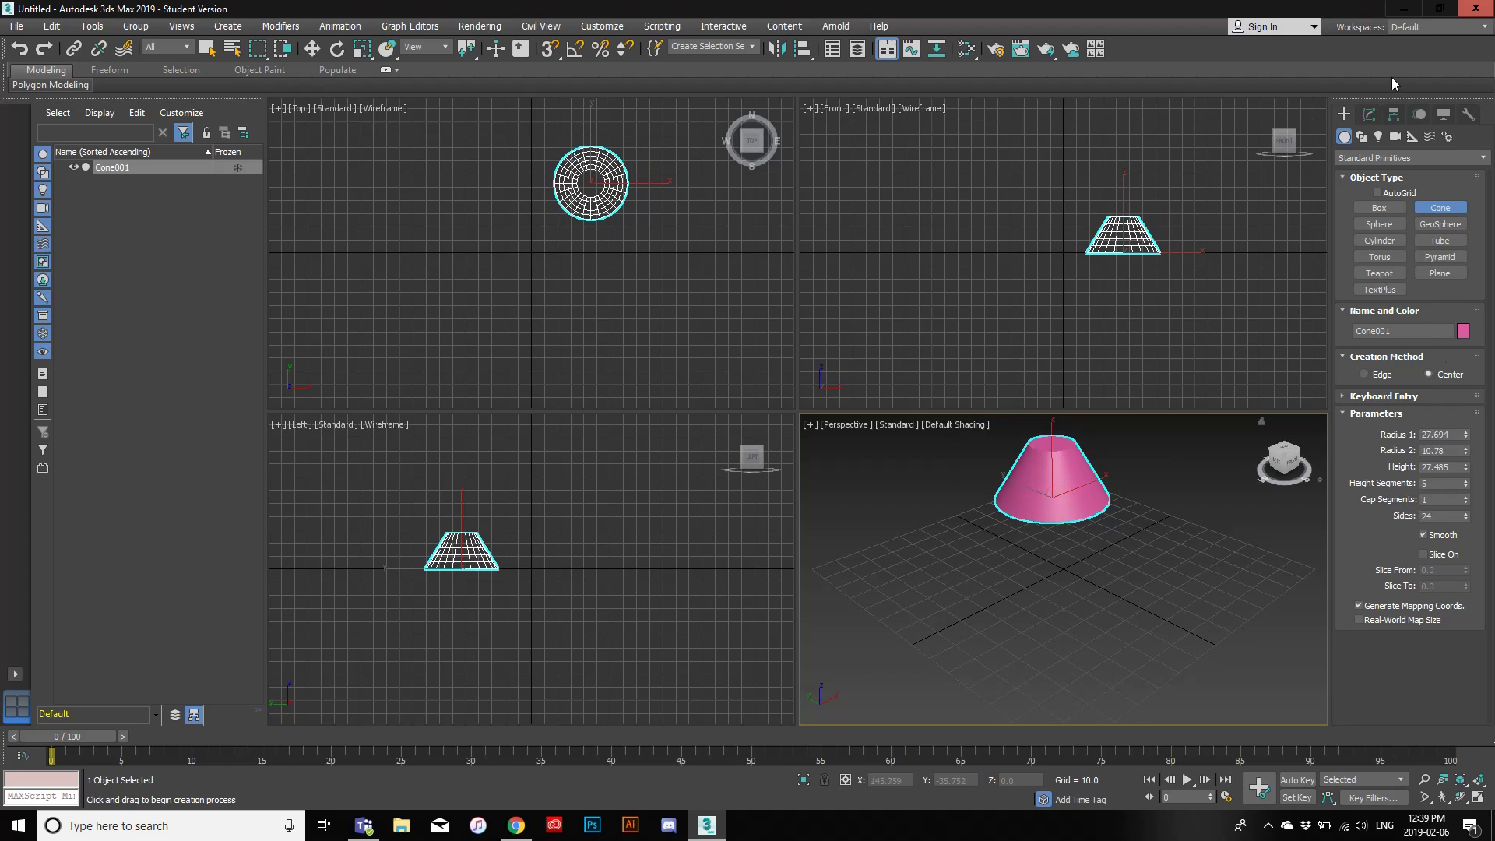
Step: Apply a Squeeze modifier to the cone and set its Axial Bulge amount to 1.78
{"action": "left_click", "coordinate": [1377, 115]}
{"action": "left_click", "coordinate": [1416, 162]}
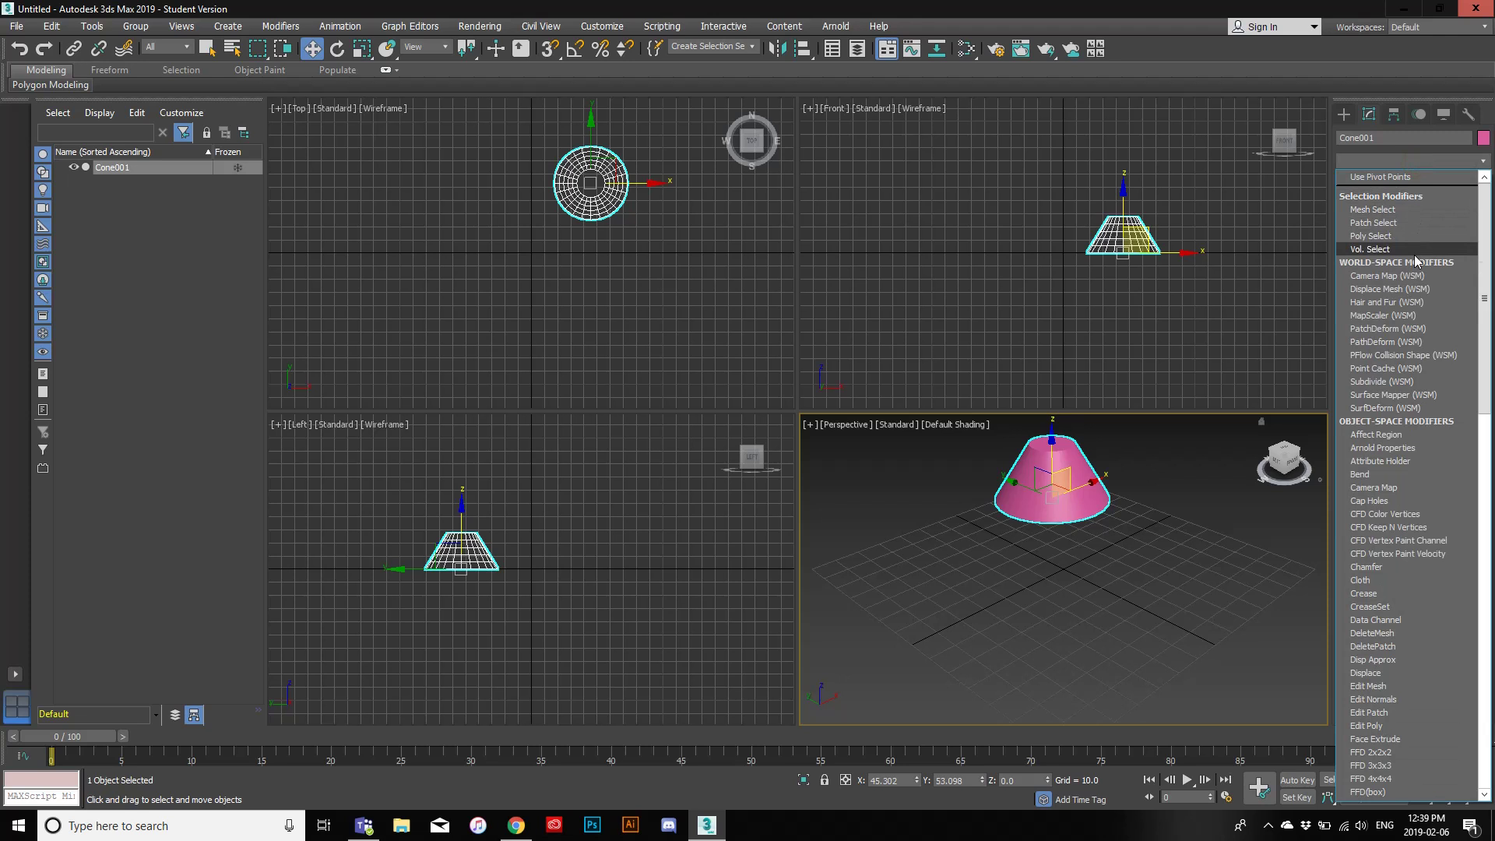
{"action": "type", "text": "sq"}
{"action": "key", "text": "Return"}
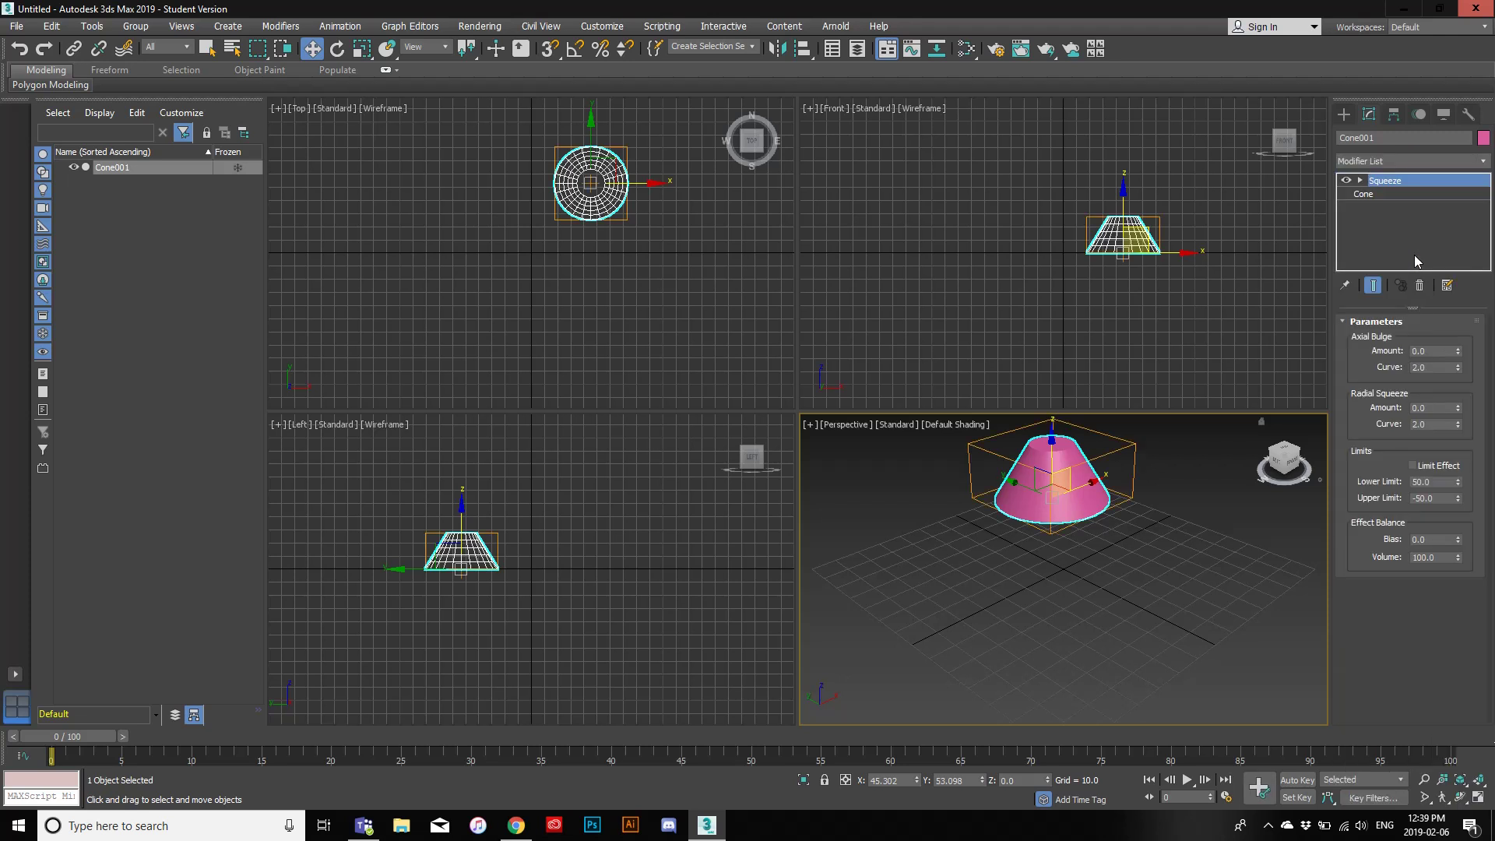
{"action": "left_click_drag", "start_coordinate": [1457, 351], "coordinate": [1451, 209]}
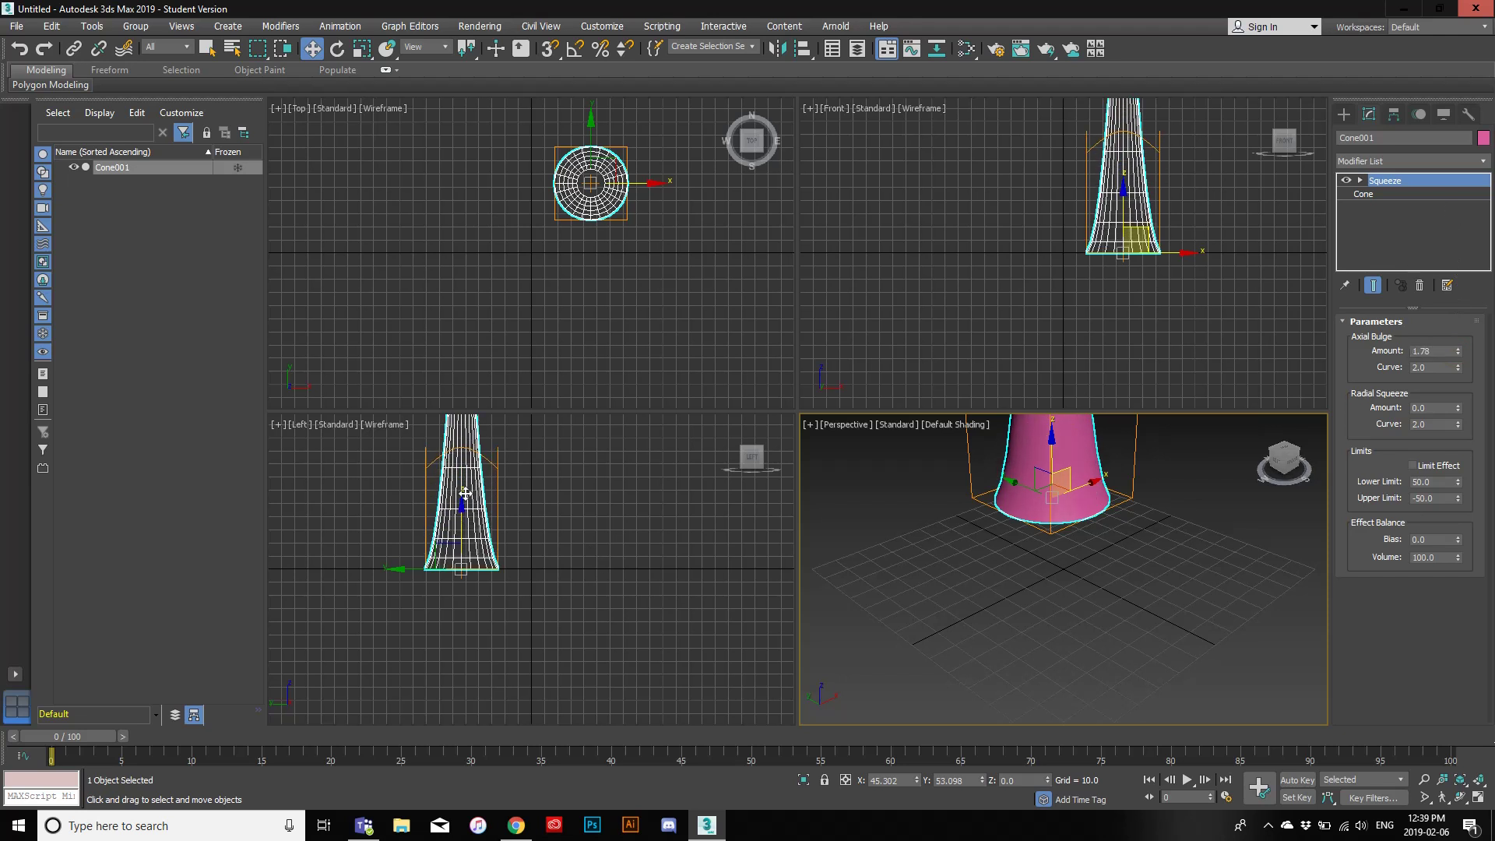
Step: Move the squeezed cone to about X 45, Y 50, Z -103 so it fits in the Perspective view
{"action": "left_click_drag", "start_coordinate": [465, 500], "coordinate": [574, 657]}
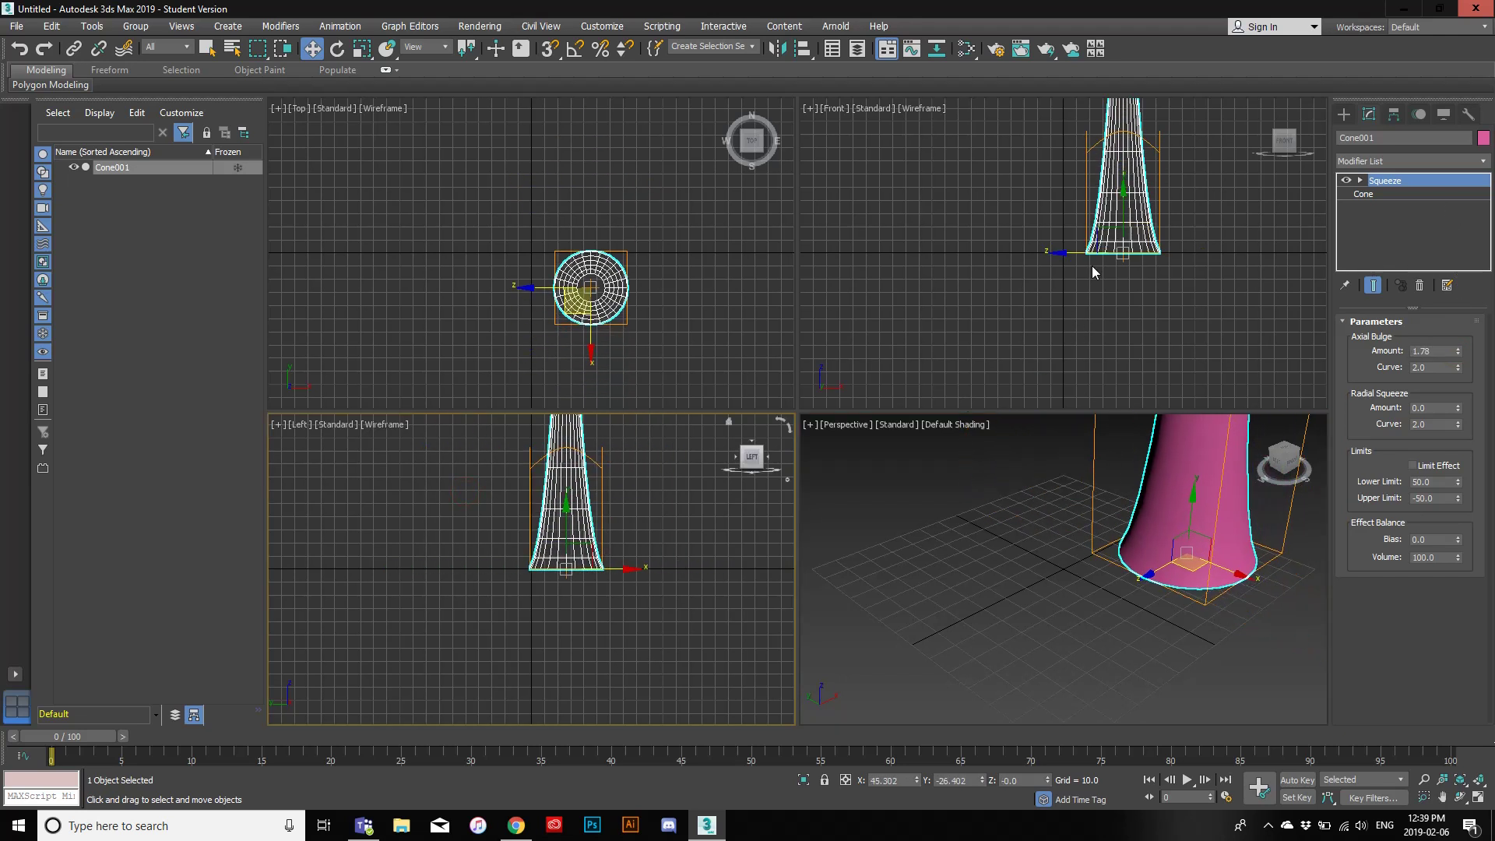
{"action": "left_click_drag", "start_coordinate": [1084, 221], "coordinate": [1108, 371]}
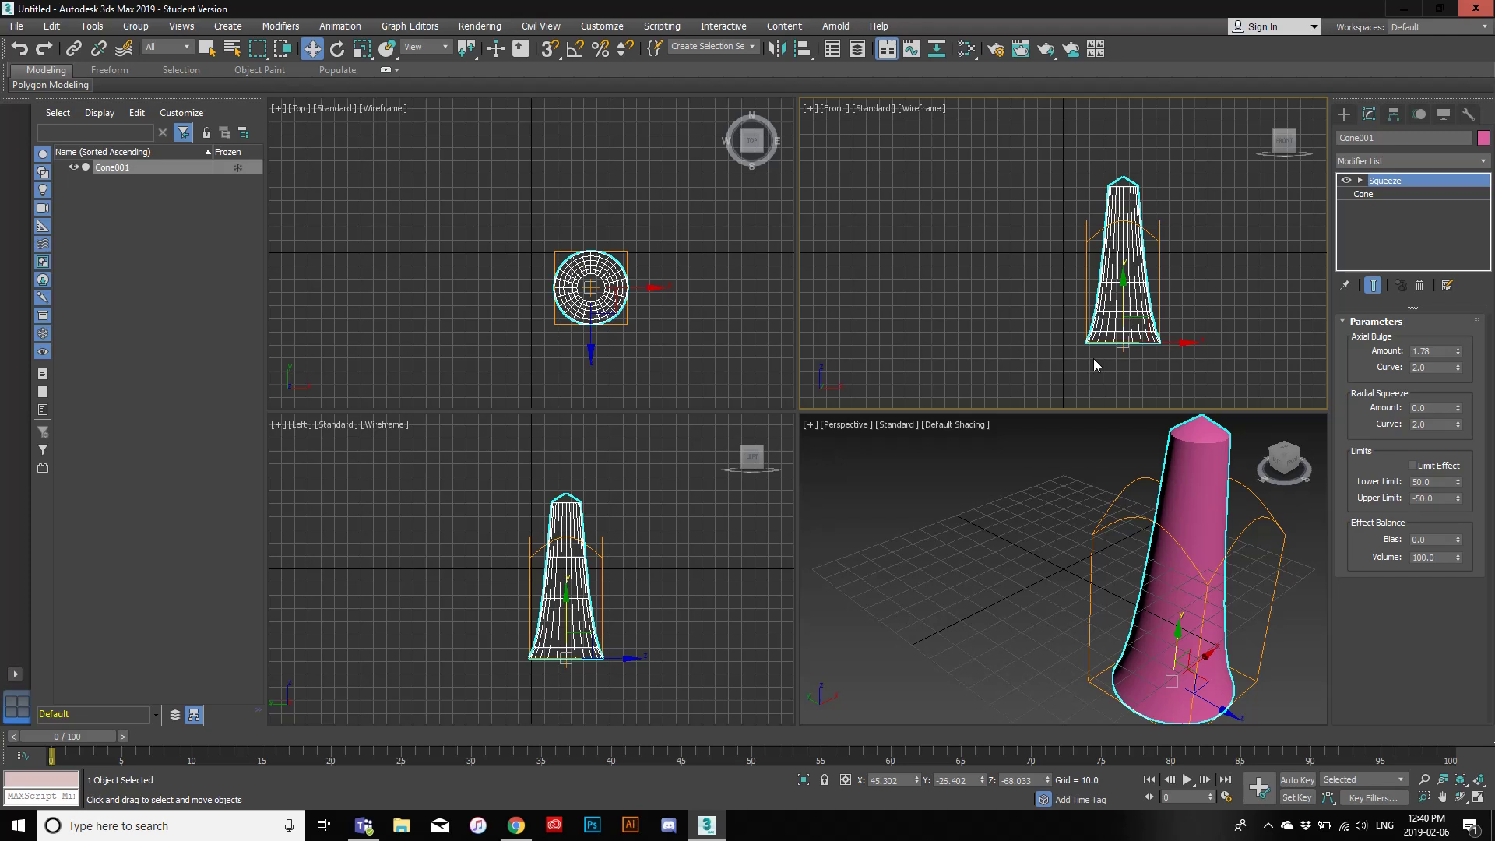
{"action": "left_click_drag", "start_coordinate": [1186, 566], "coordinate": [1085, 658]}
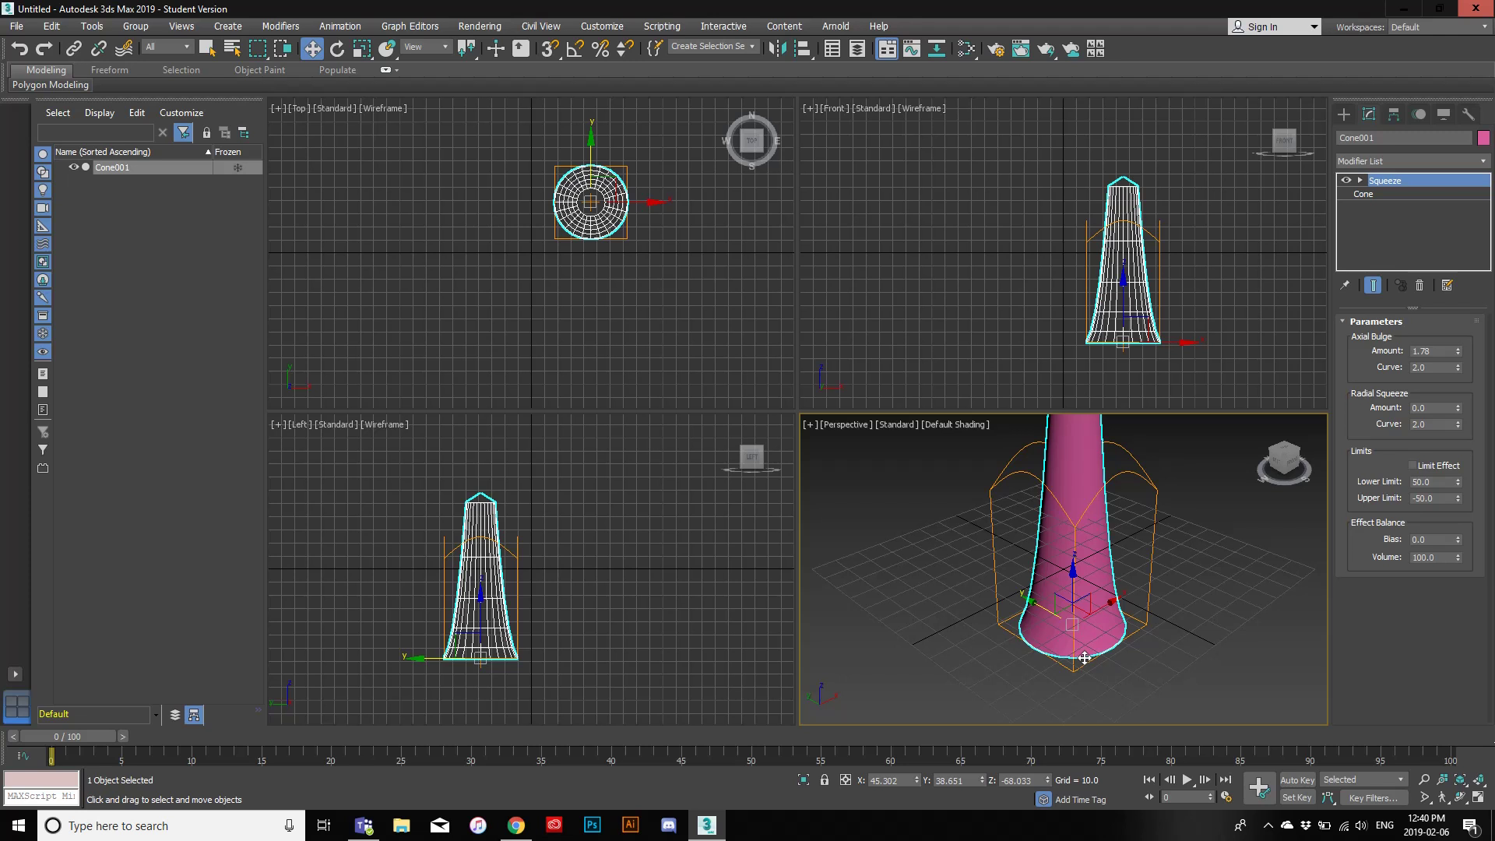
{"action": "left_click_drag", "start_coordinate": [1121, 298], "coordinate": [1120, 344]}
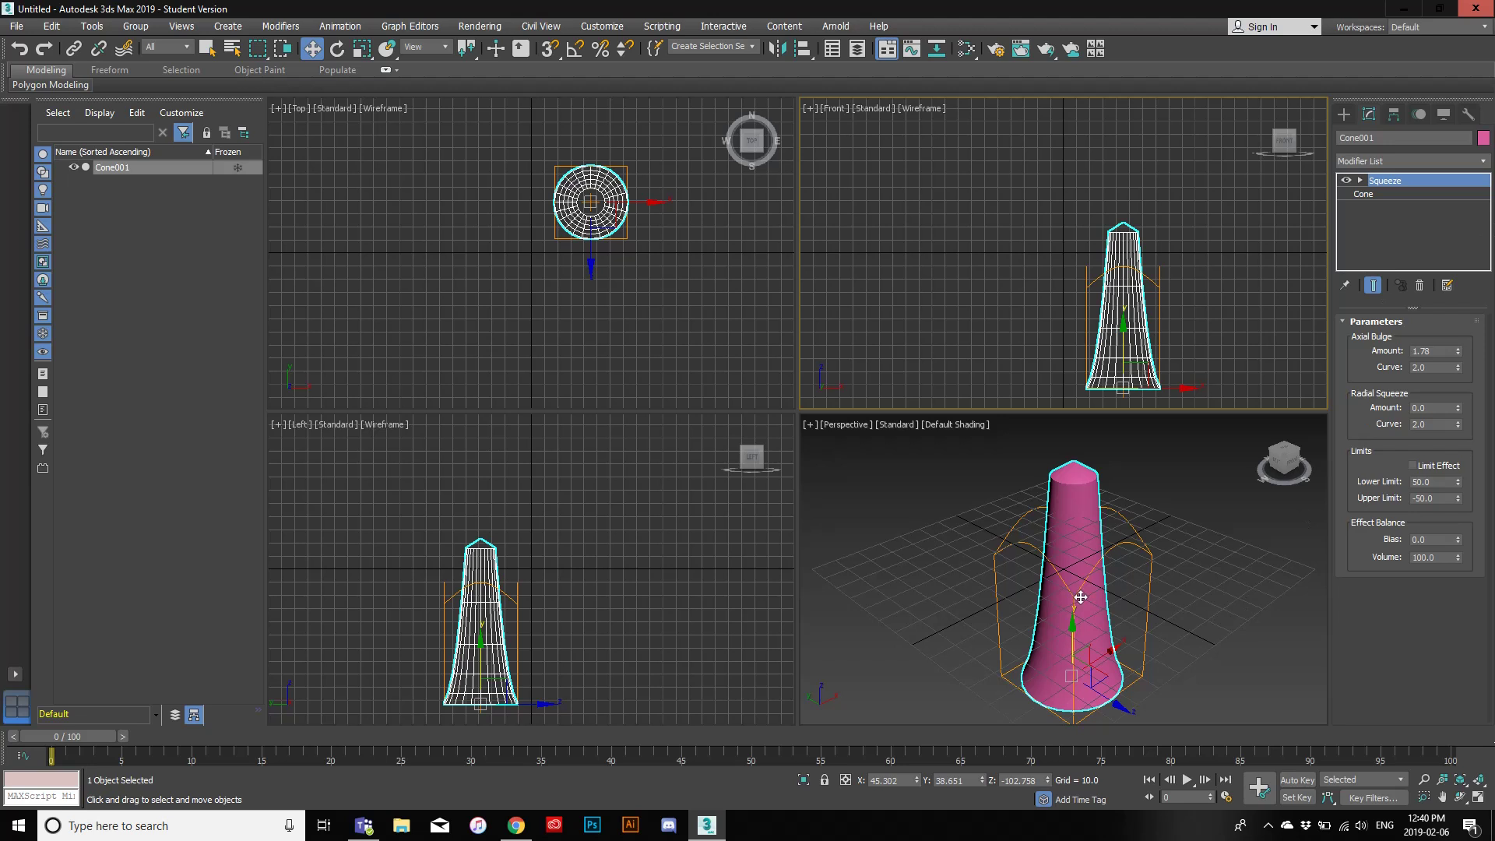
{"action": "mouse_move", "coordinate": [1080, 596]}
{"action": "left_mouse_down"}
{"action": "mouse_move", "coordinate": [1099, 552]}
{"action": "mouse_move", "coordinate": [987, 534]}
{"action": "mouse_move", "coordinate": [1044, 568]}
{"action": "mouse_move", "coordinate": [966, 549]}
{"action": "mouse_move", "coordinate": [1065, 573]}
{"action": "mouse_move", "coordinate": [958, 545]}
{"action": "mouse_move", "coordinate": [1066, 608]}
{"action": "left_mouse_up"}
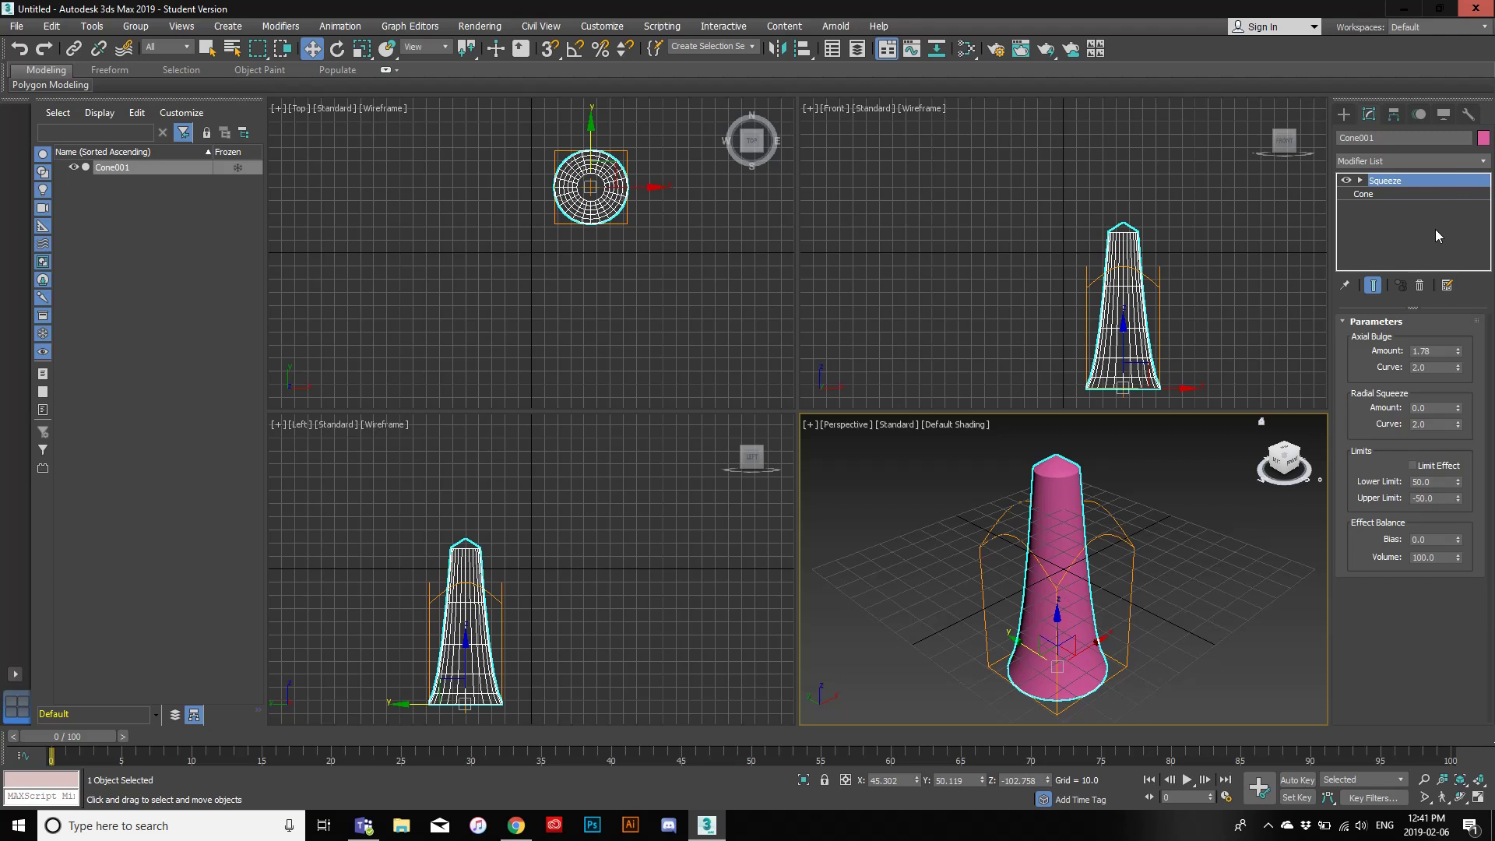
Step: Replace the squeezed cone with a new one about 29.5 in base radius, 14.8 in top radius and 18.2 high
{"action": "key", "text": "Delete"}
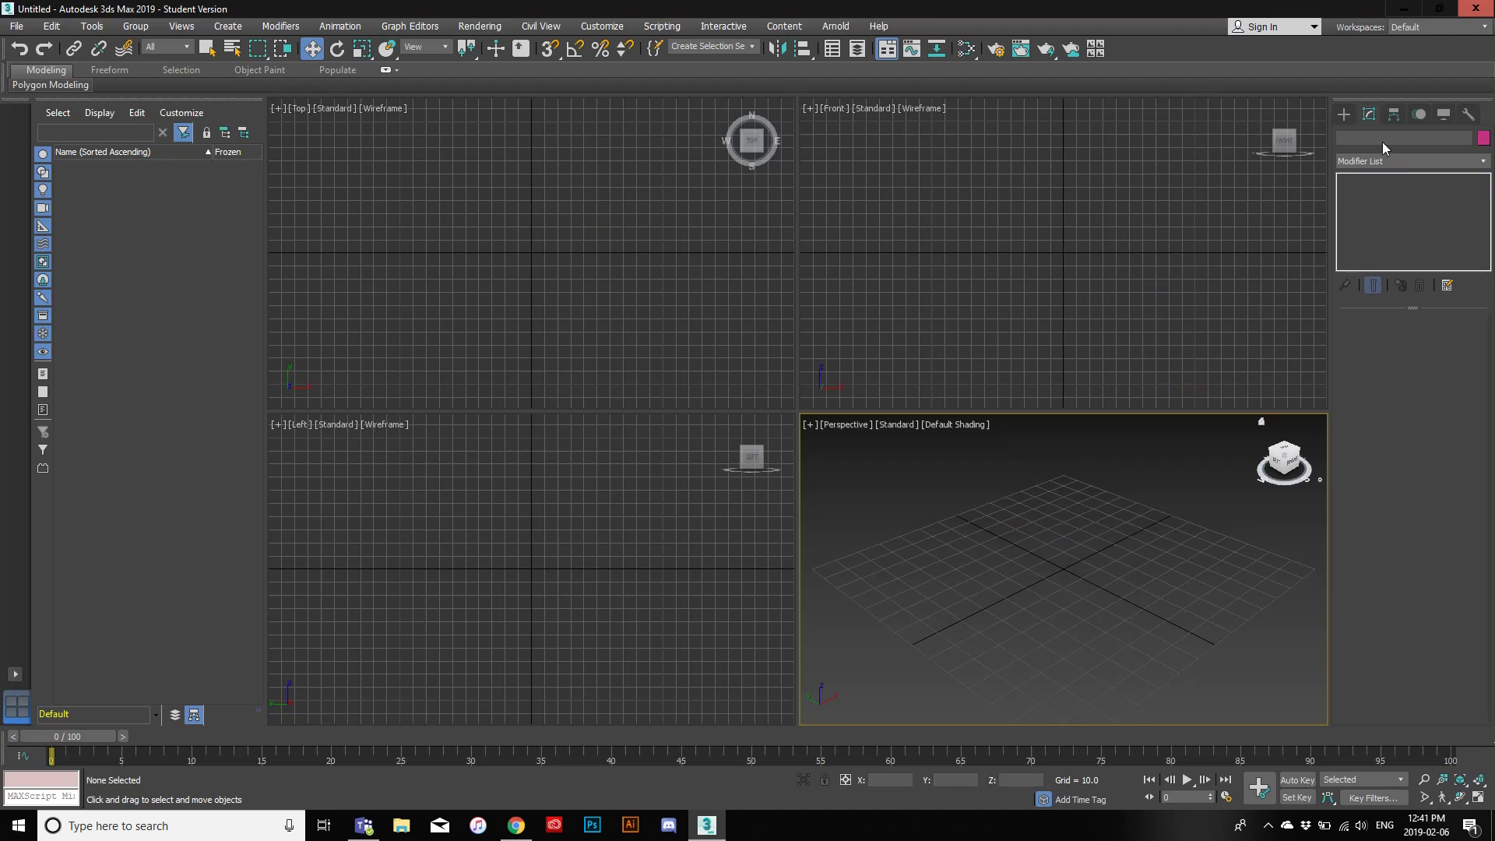
{"action": "left_click", "coordinate": [1344, 113]}
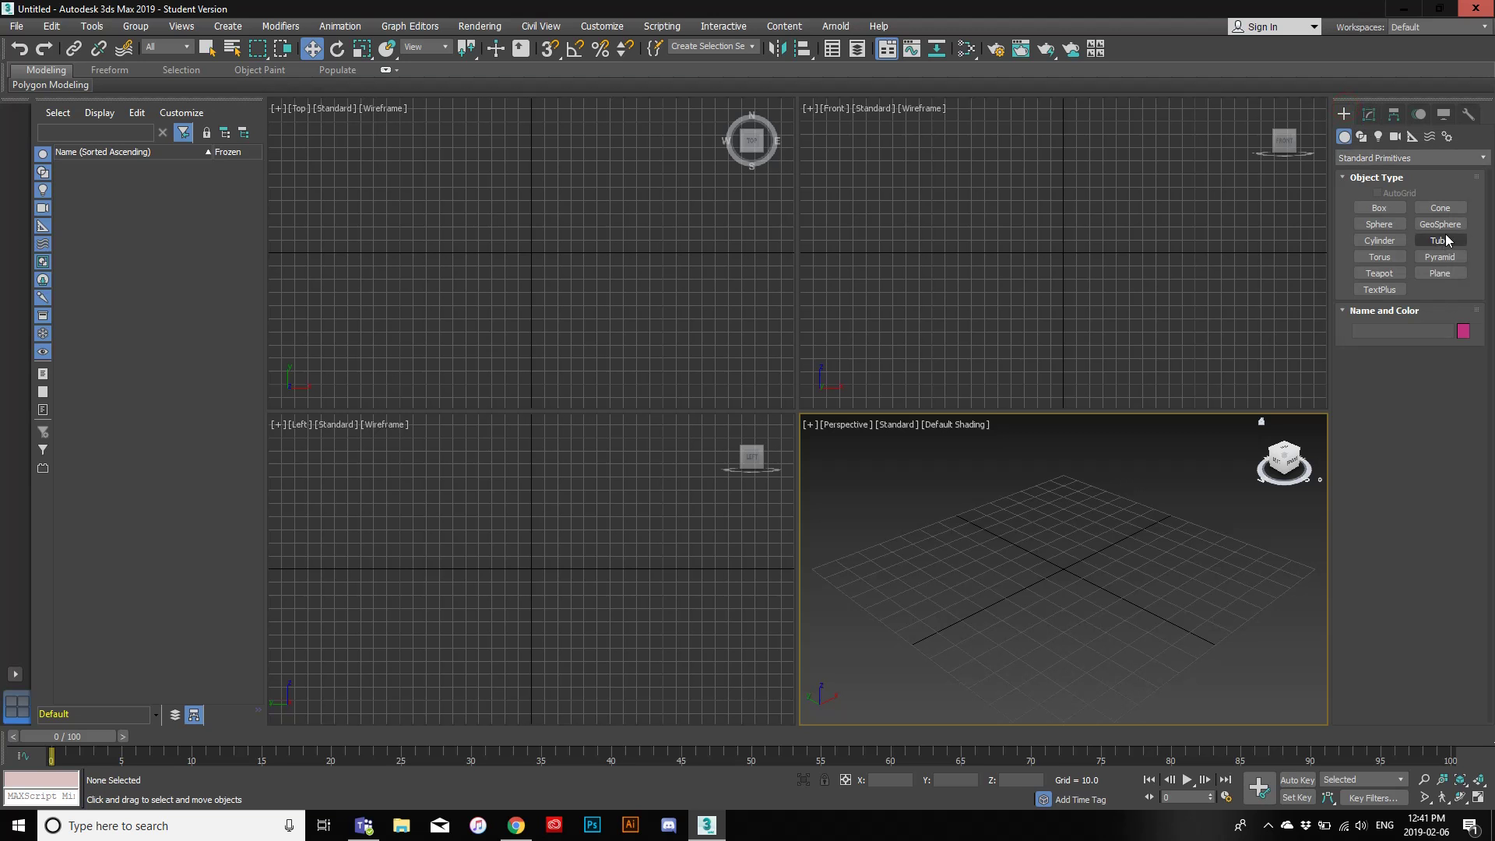
{"action": "left_click", "coordinate": [1440, 207]}
{"action": "left_click_drag", "start_coordinate": [1036, 544], "coordinate": [1080, 572]}
{"action": "left_click", "coordinate": [1071, 554]}
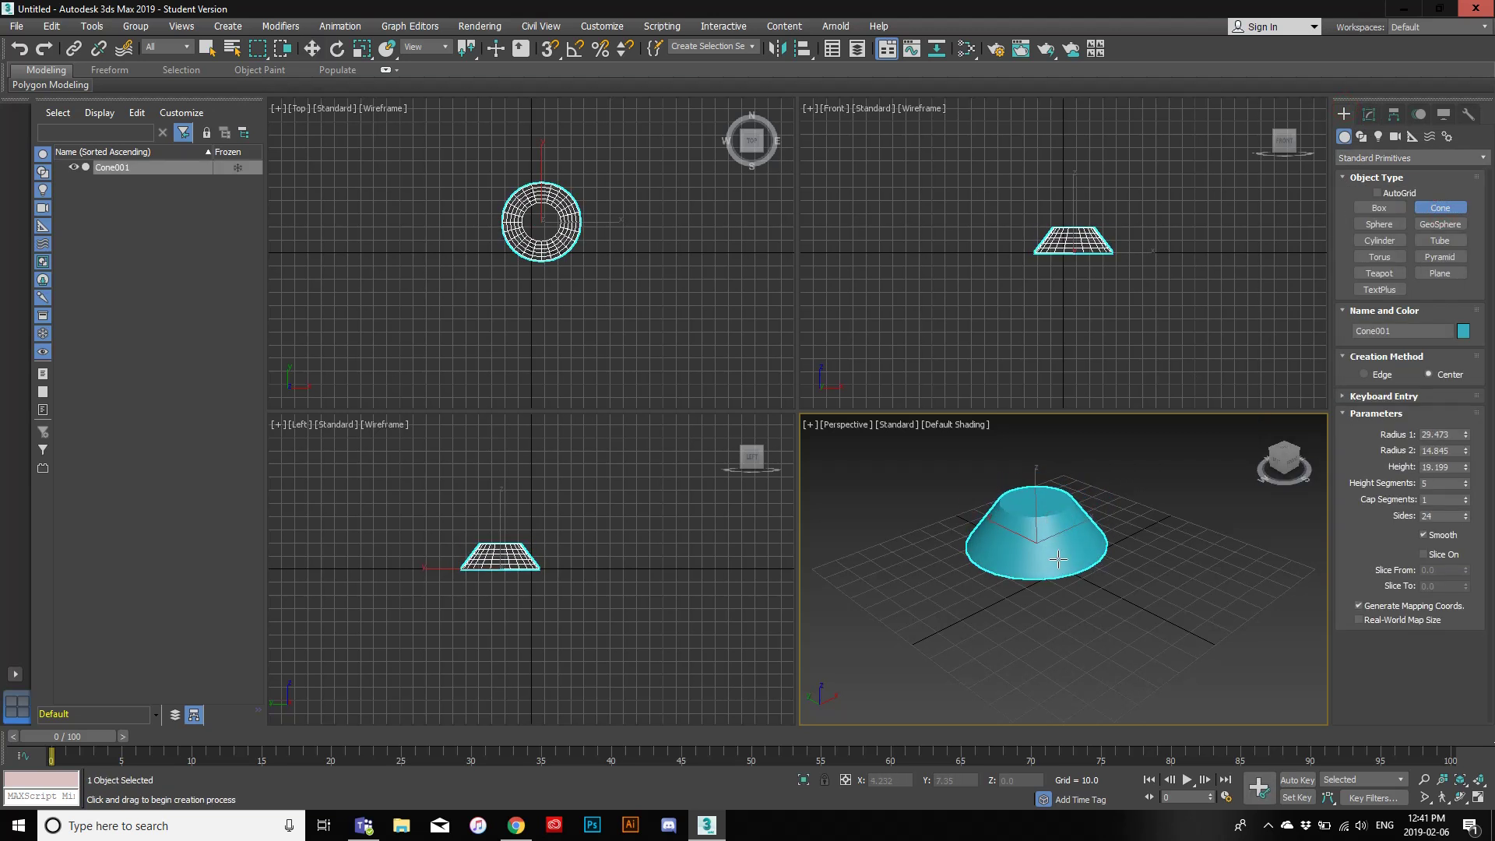
Step: Apply a Relax modifier to the new cone with a Relax Value of 0.19 and 37 iterations
{"action": "left_click", "coordinate": [1370, 113]}
{"action": "left_click", "coordinate": [1371, 160]}
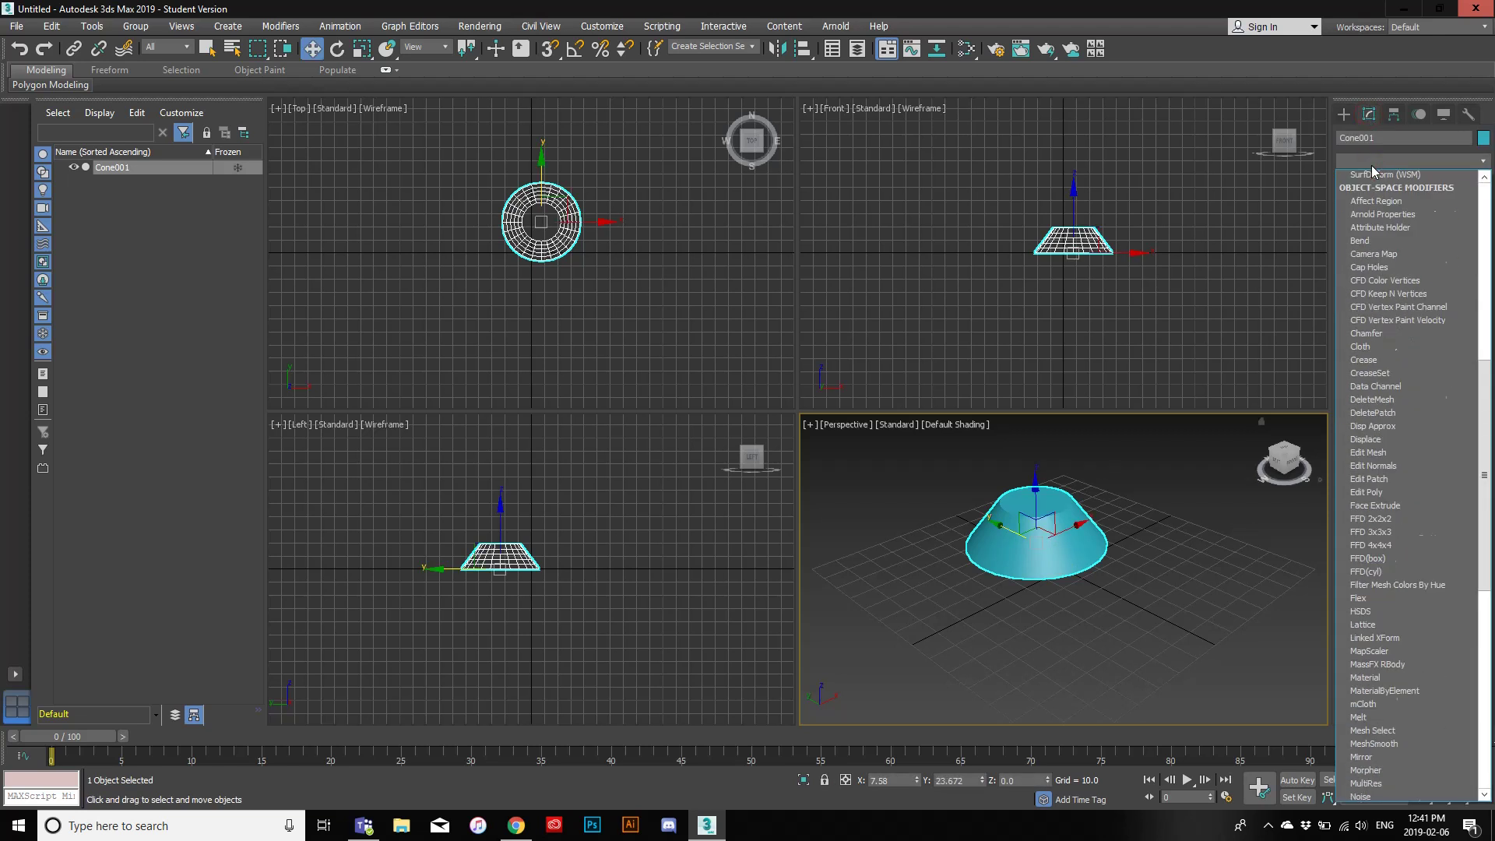
{"action": "key", "text": "q"}
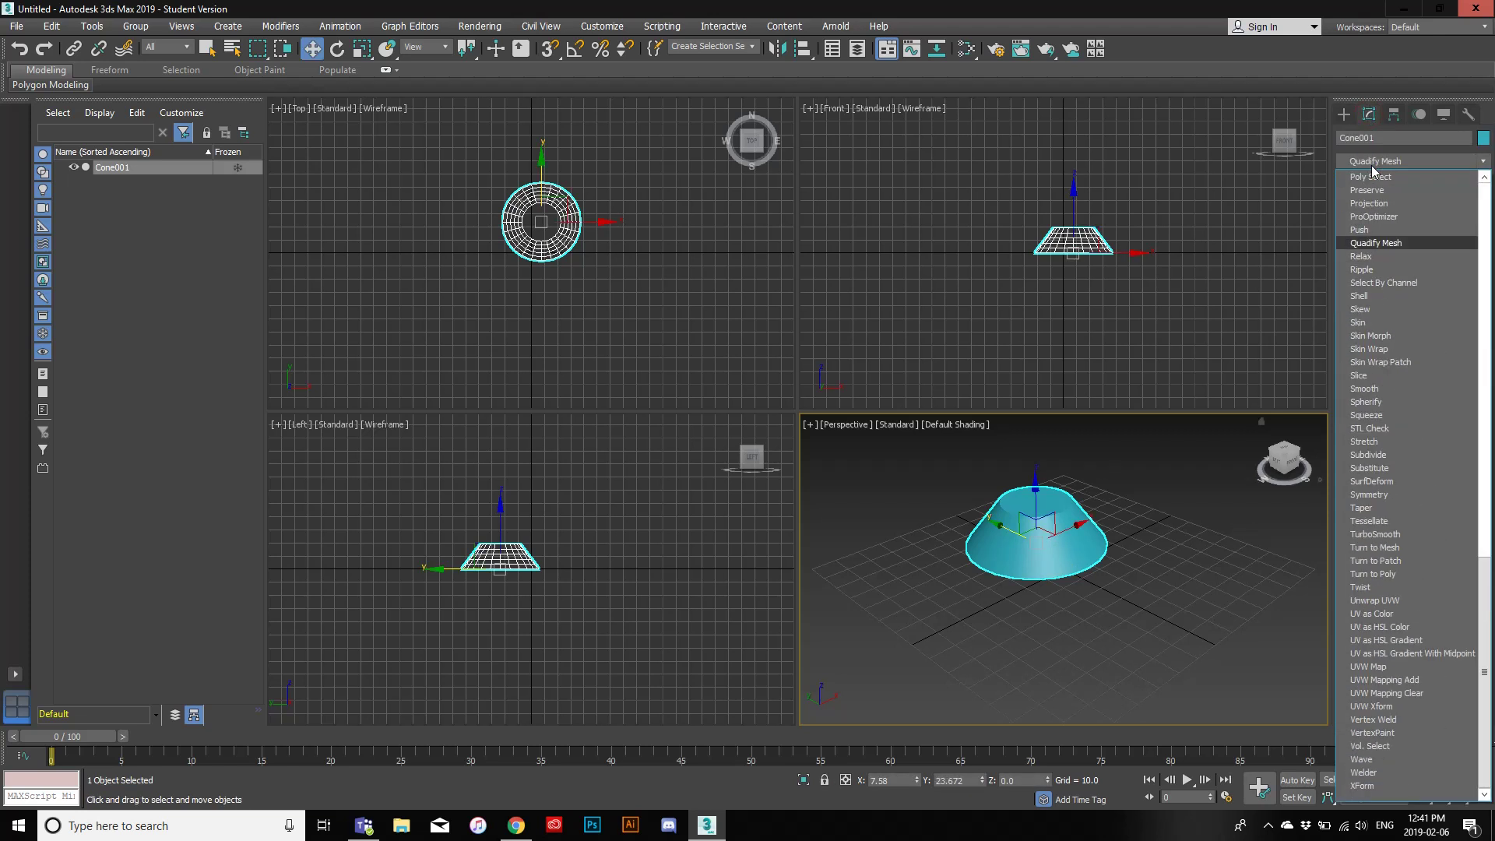
{"action": "key", "text": "r"}
{"action": "key", "text": "Return"}
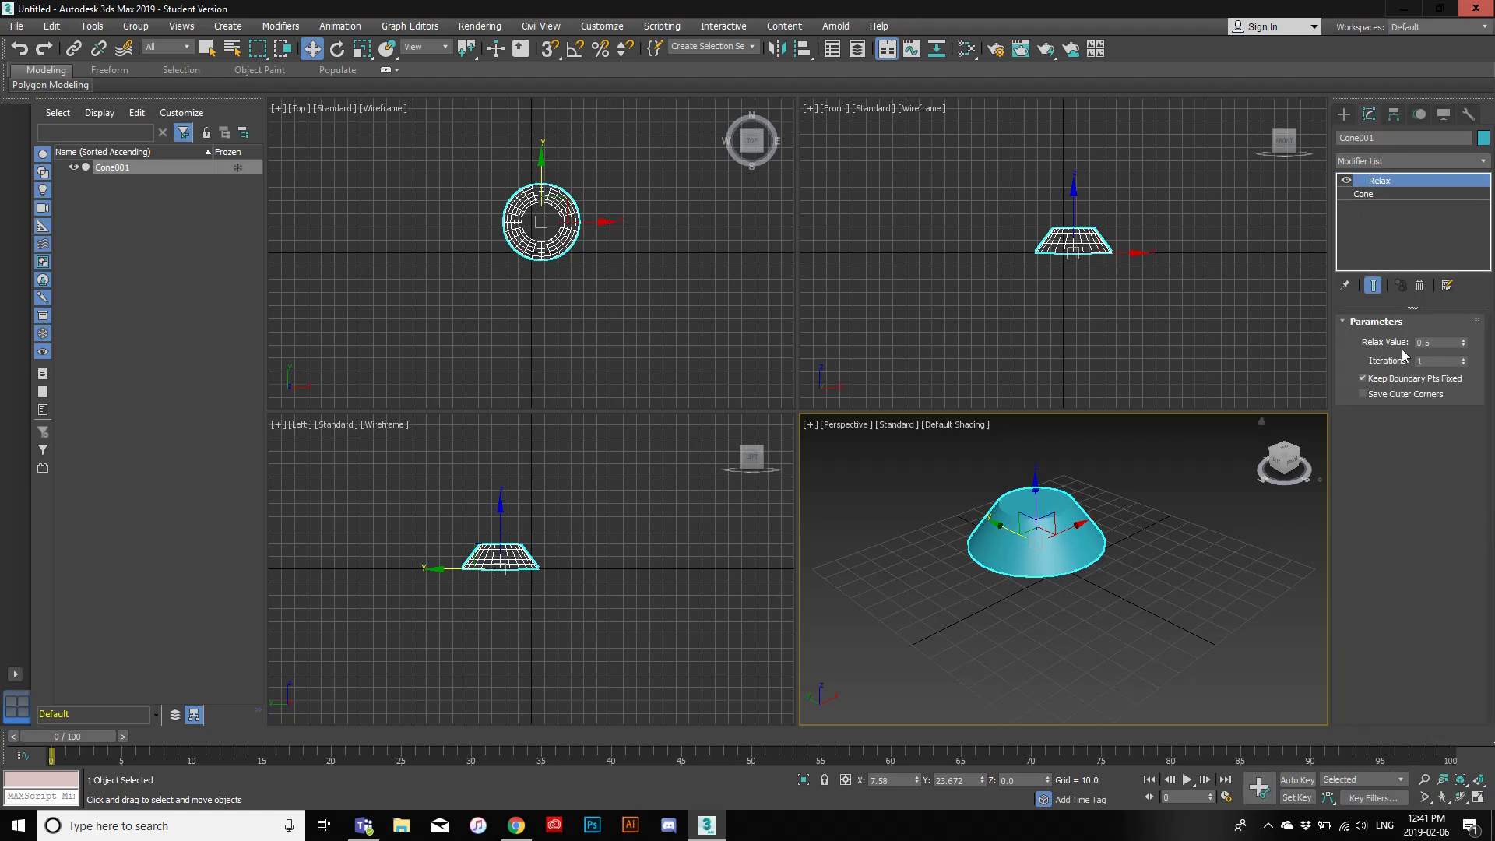
{"action": "mouse_move", "coordinate": [1464, 344]}
{"action": "left_mouse_down"}
{"action": "mouse_move", "coordinate": [1455, 242]}
{"action": "mouse_move", "coordinate": [1460, 463]}
{"action": "mouse_move", "coordinate": [1458, 307]}
{"action": "mouse_move", "coordinate": [1401, 22]}
{"action": "mouse_move", "coordinate": [1387, 413]}
{"action": "mouse_move", "coordinate": [1373, 303]}
{"action": "mouse_move", "coordinate": [1362, 392]}
{"action": "mouse_move", "coordinate": [1406, 421]}
{"action": "mouse_move", "coordinate": [1407, 350]}
{"action": "mouse_move", "coordinate": [1406, 421]}
{"action": "mouse_move", "coordinate": [1407, 366]}
{"action": "mouse_move", "coordinate": [1456, 348]}
{"action": "left_mouse_up"}
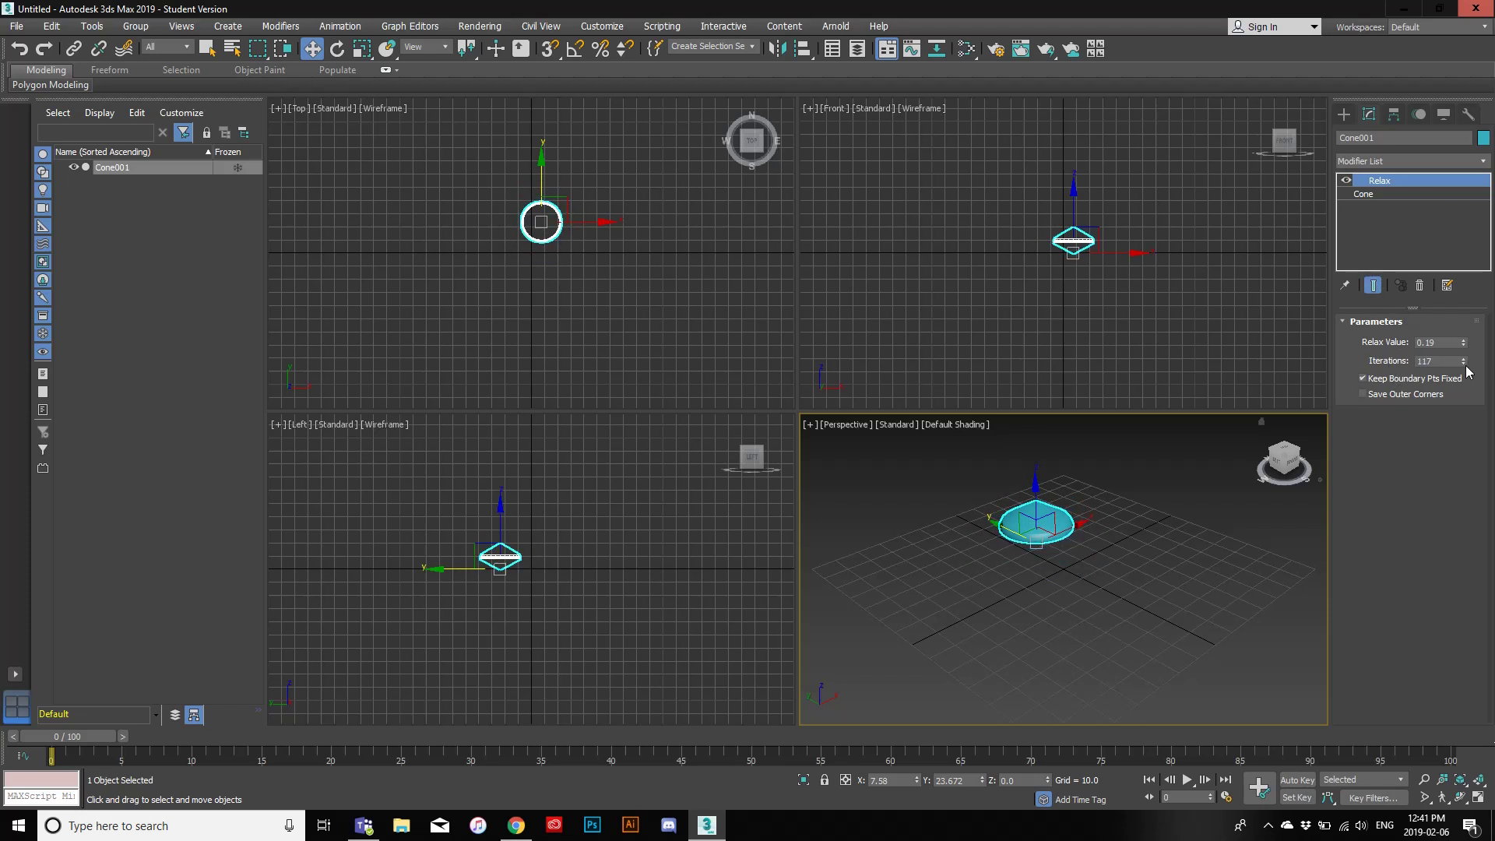
{"action": "left_click_drag", "start_coordinate": [1465, 362], "coordinate": [1427, 466]}
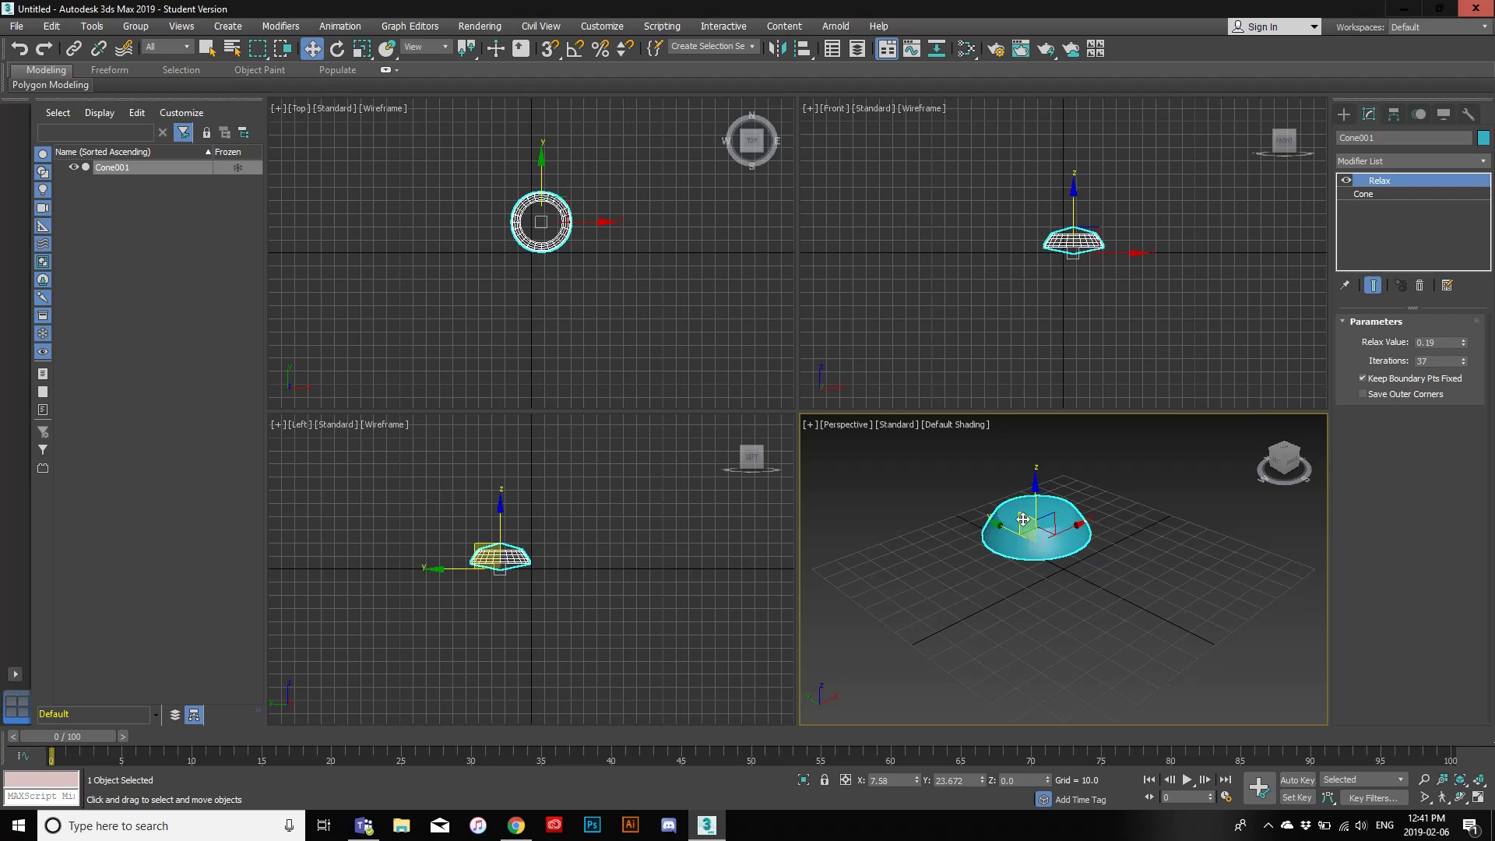
Step: Move the relaxed cone to about X -1, Y -14 and delete it
{"action": "left_click_drag", "start_coordinate": [1024, 533], "coordinate": [1077, 567]}
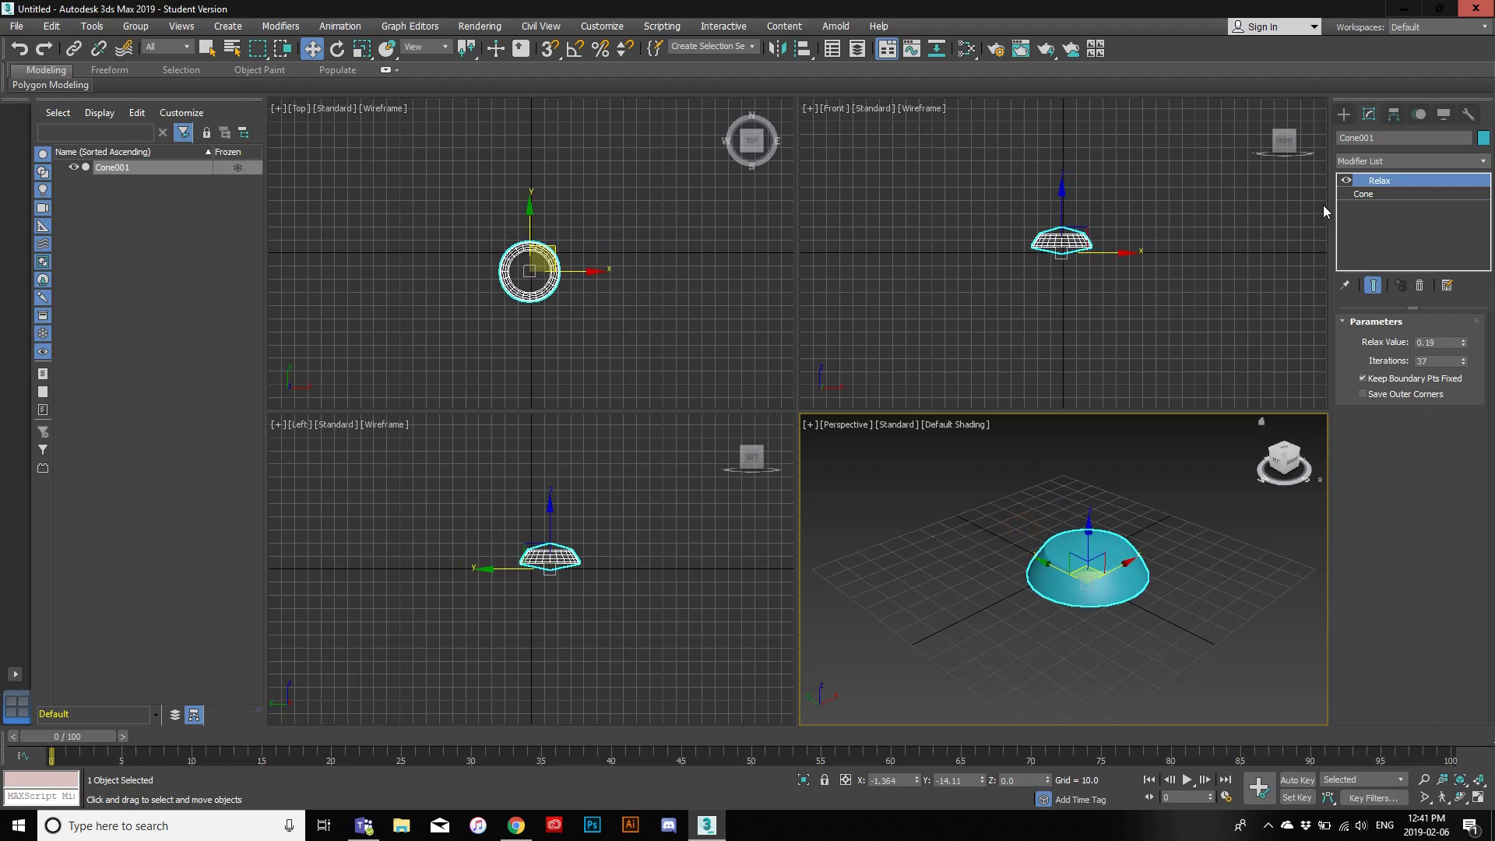
{"action": "key", "text": "Delete"}
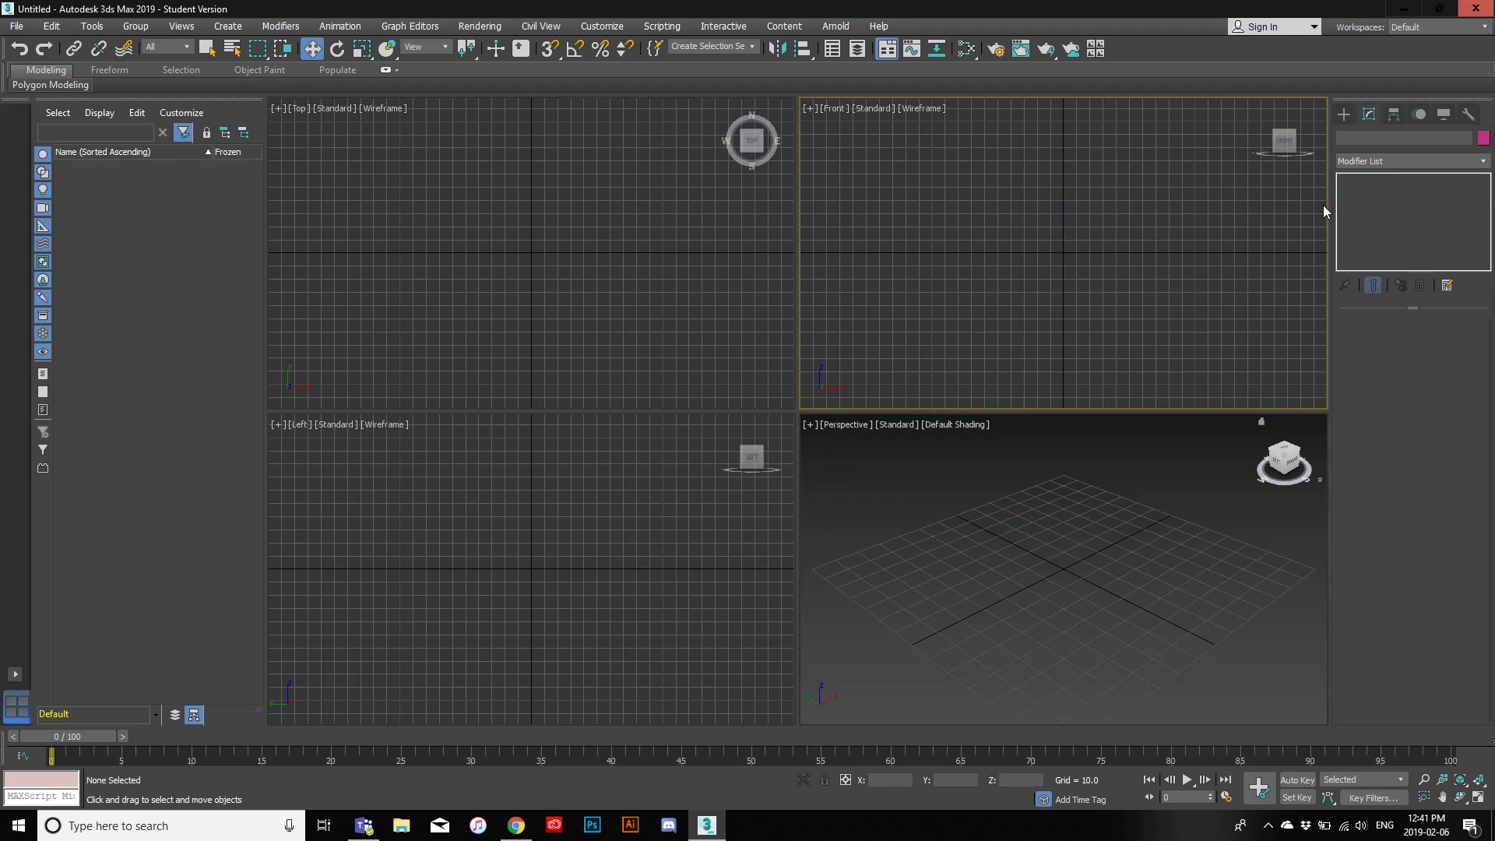
{"action": "left_click", "coordinate": [1345, 116]}
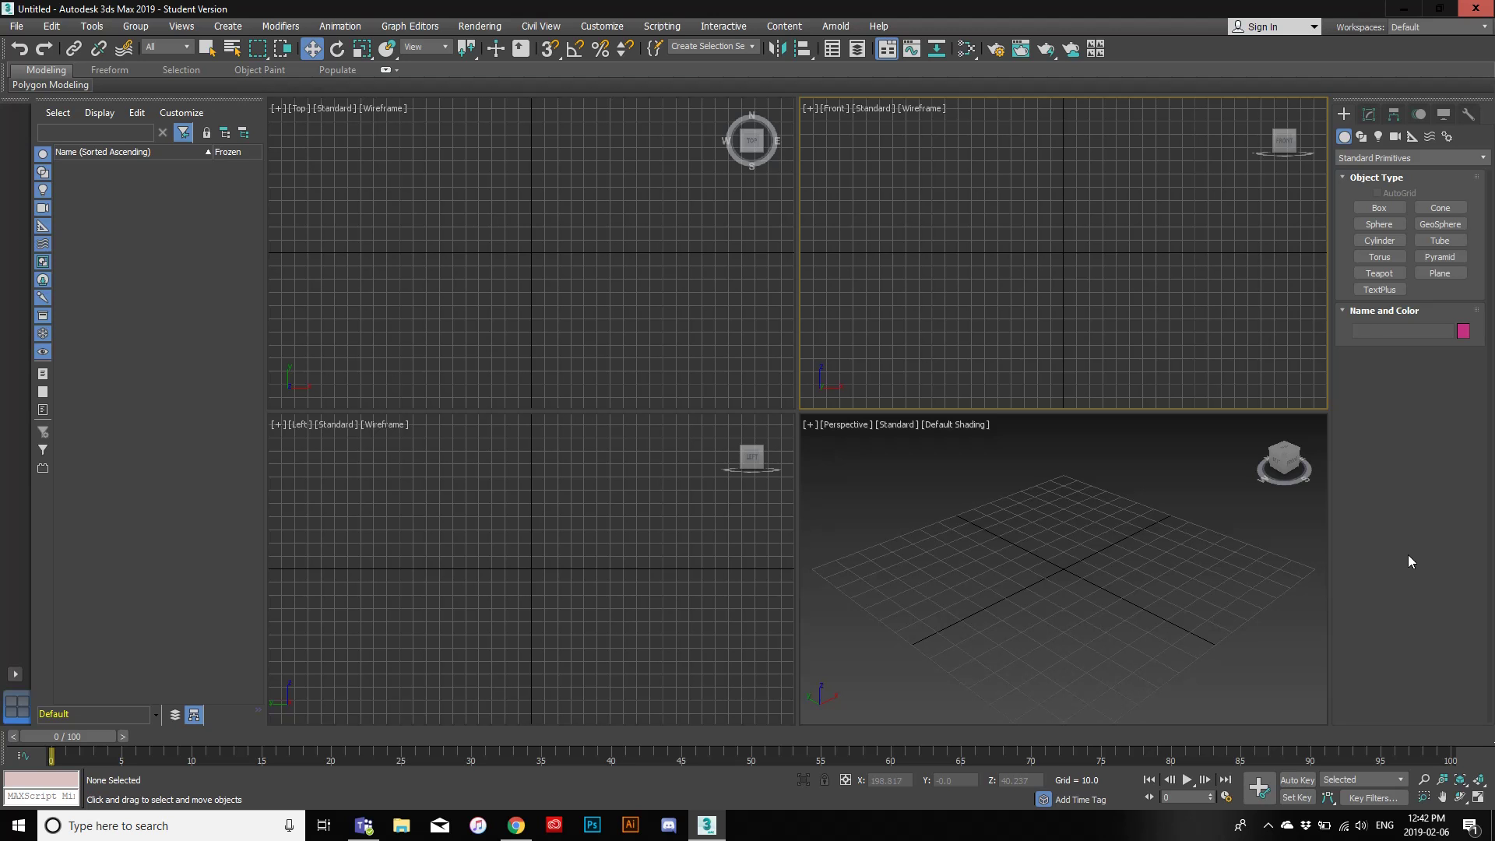
{"action": "left_click", "coordinate": [1494, 827]}
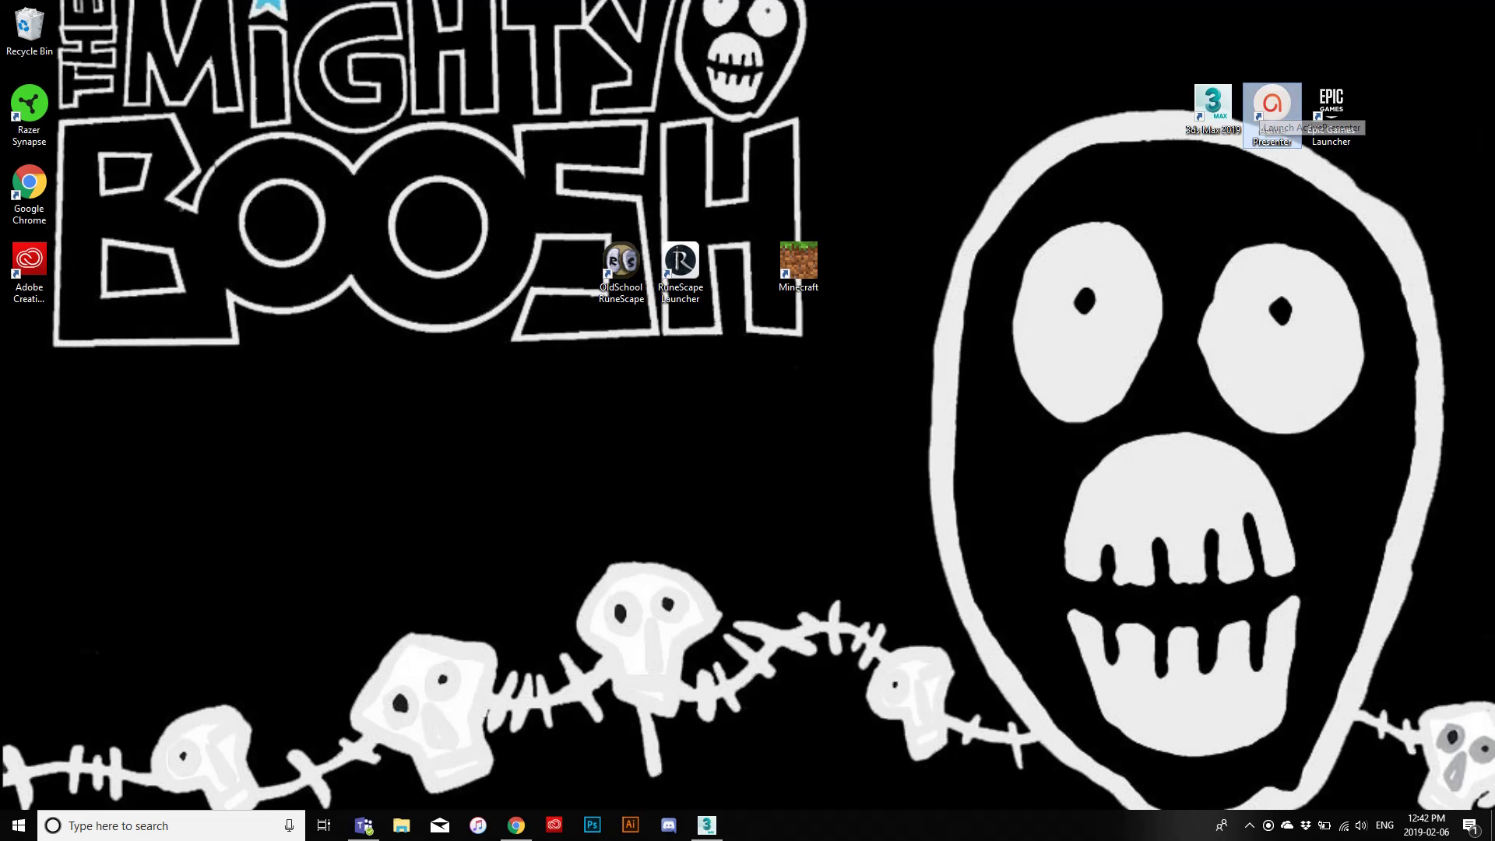
{"action": "left_click", "coordinate": [1269, 829]}
{"action": "left_click", "coordinate": [1234, 785]}
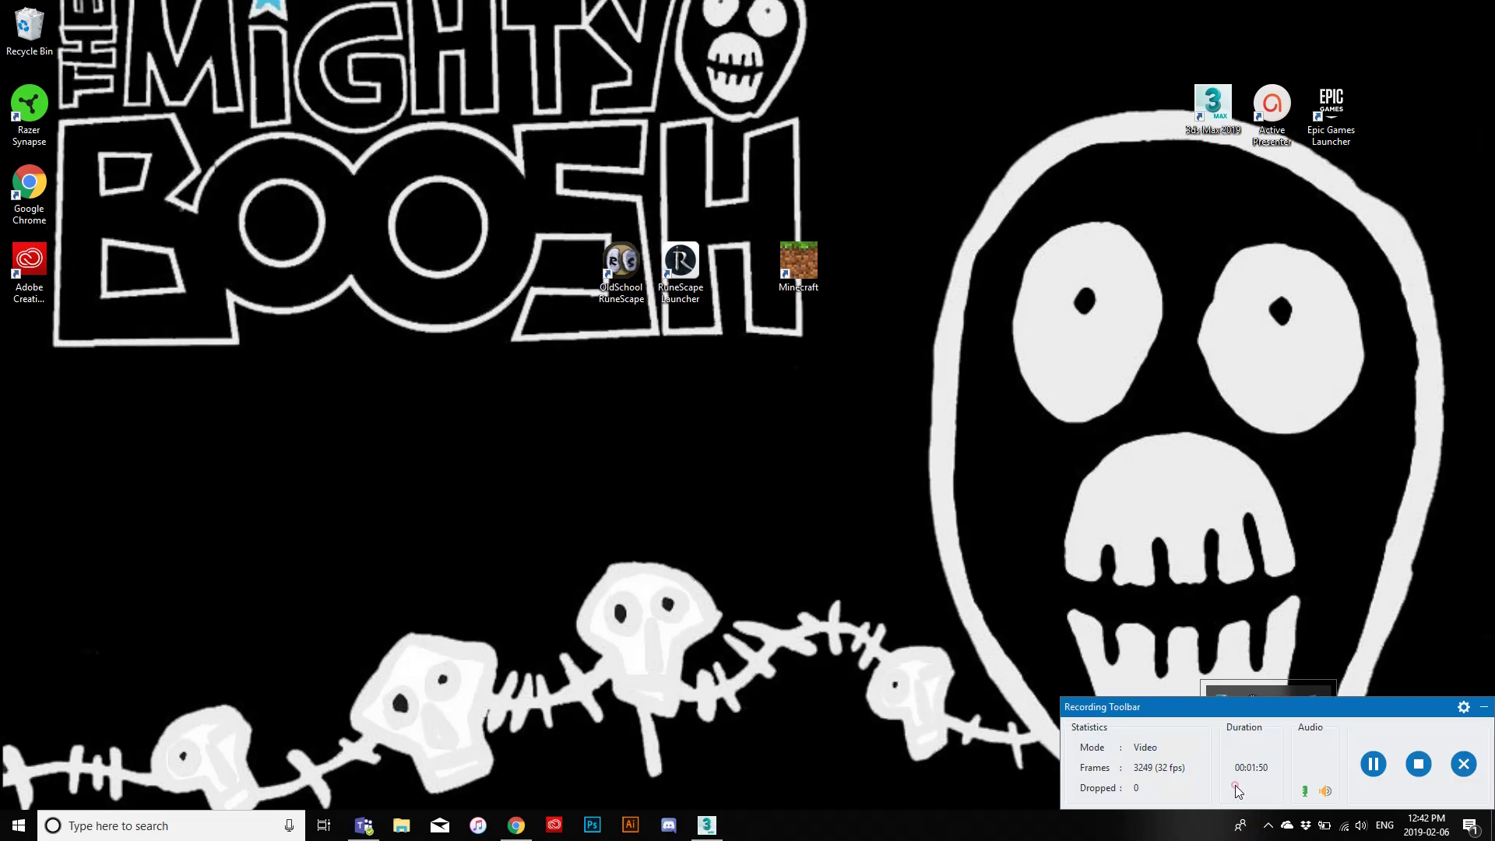